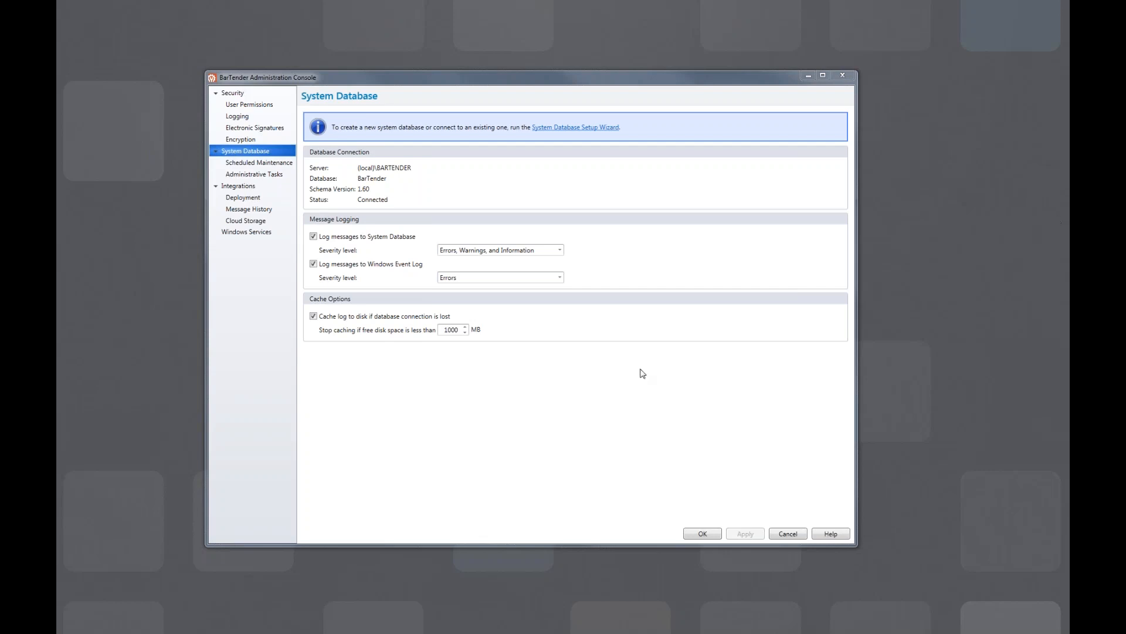
click(578, 414)
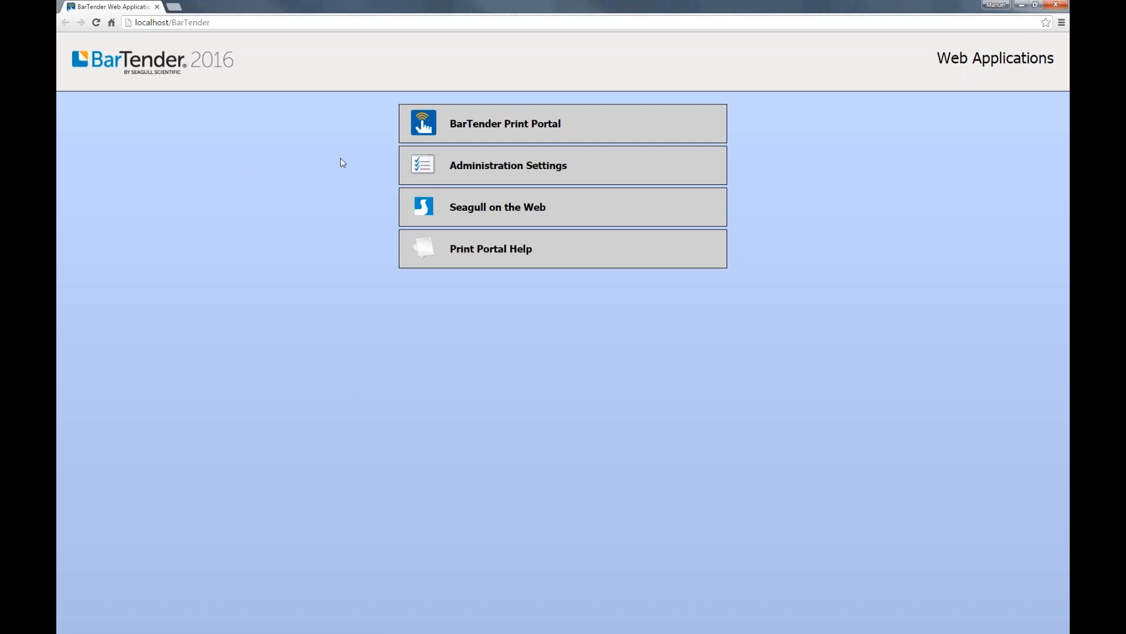
Open BarTender Print Portal and inspect the document search list and the view options for the Documents folder.
click(624, 132)
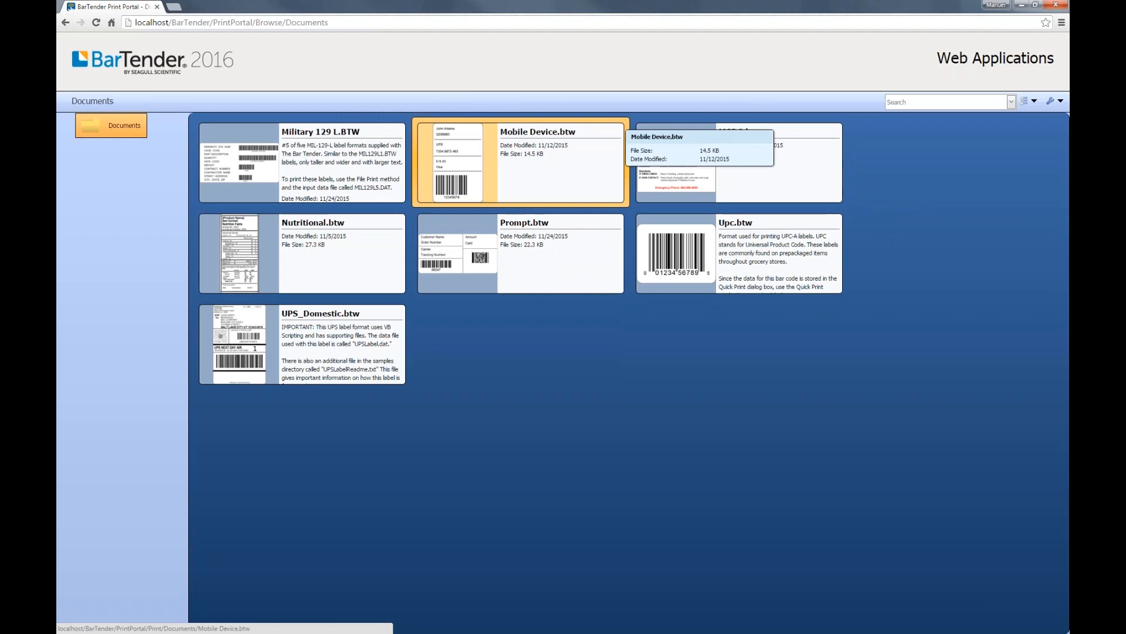
click(1011, 101)
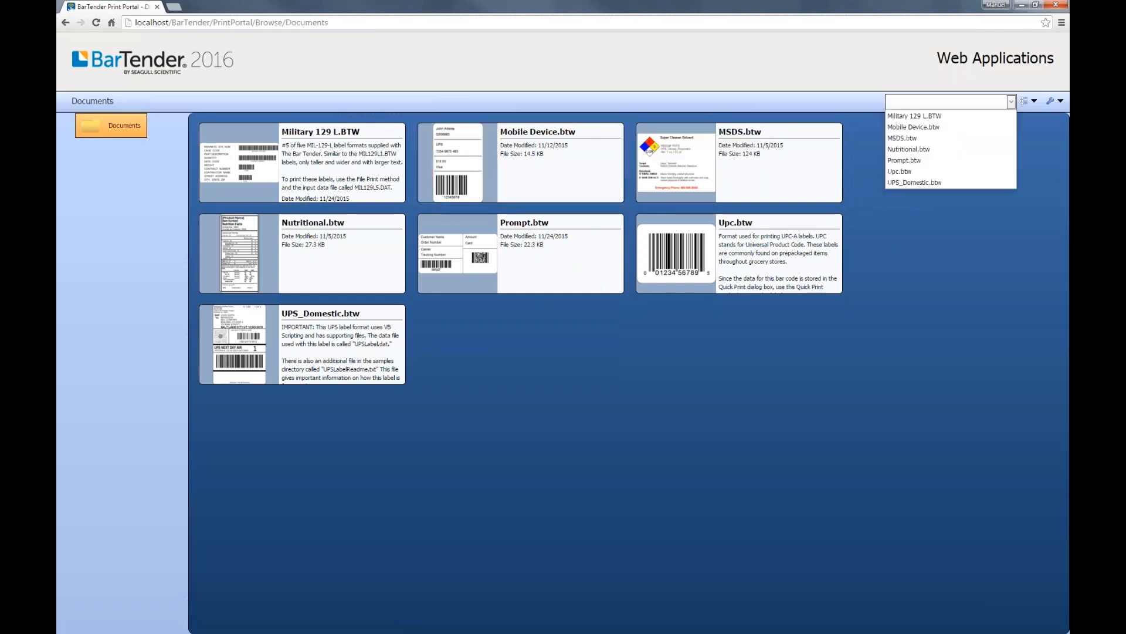
click(1034, 102)
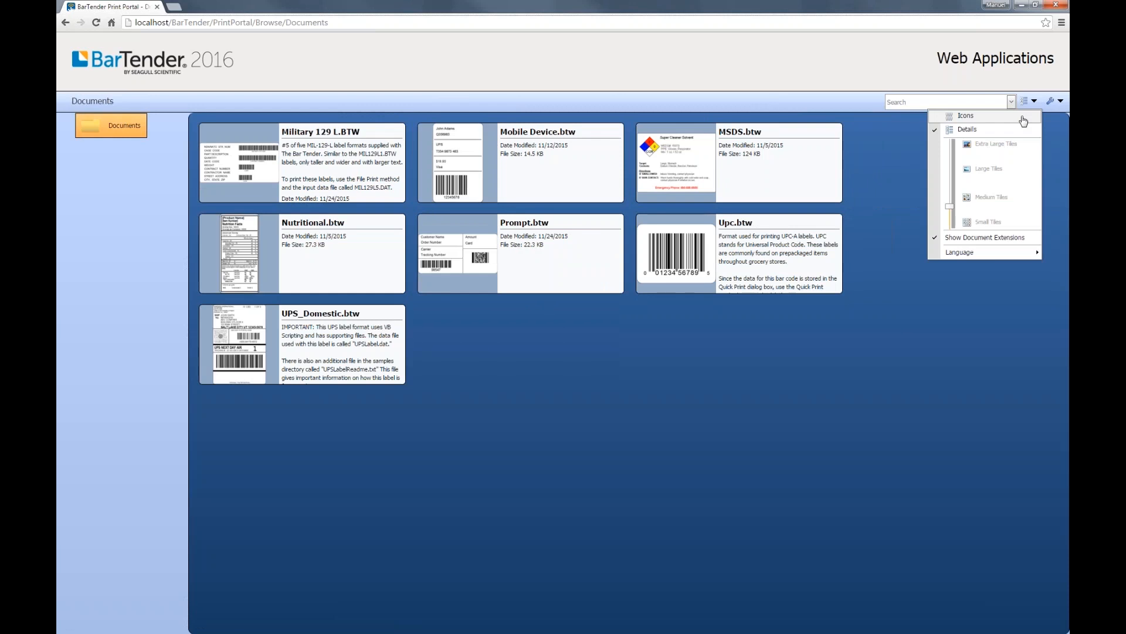
click(780, 442)
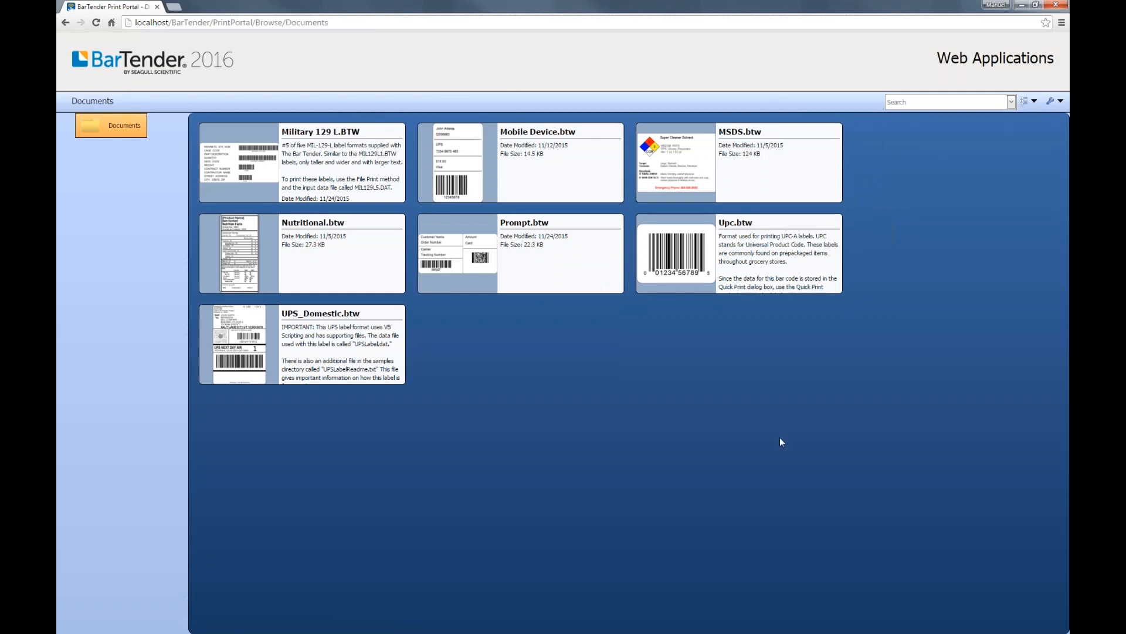
Print one copy of Mobile Device.btw to the PDF printer with the default prompt values and close the print dialog.
click(573, 201)
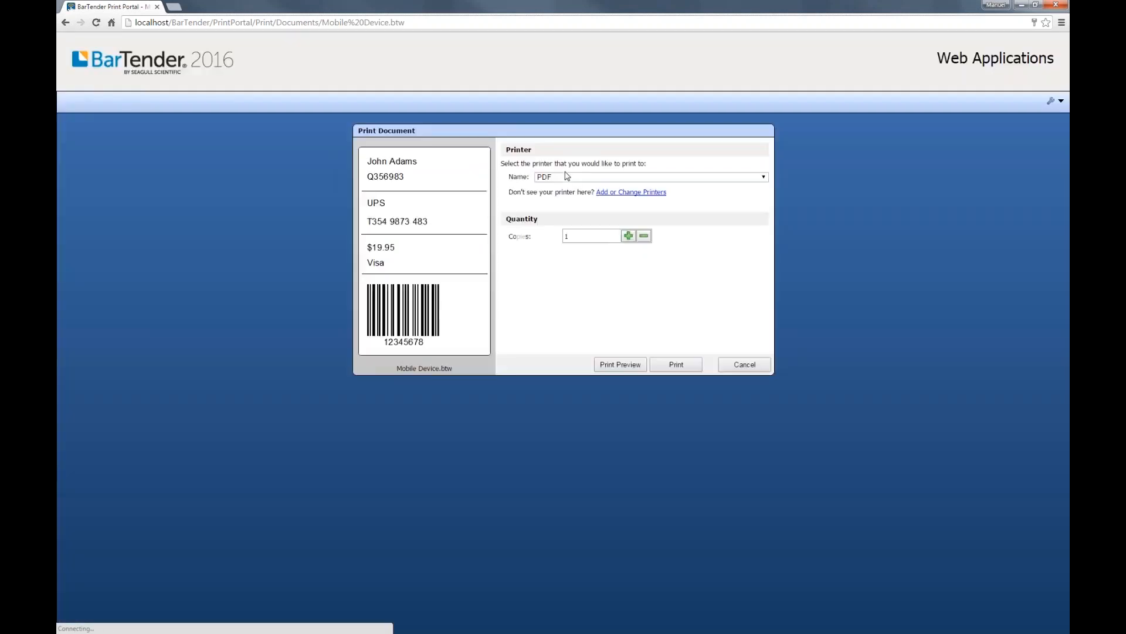
click(680, 365)
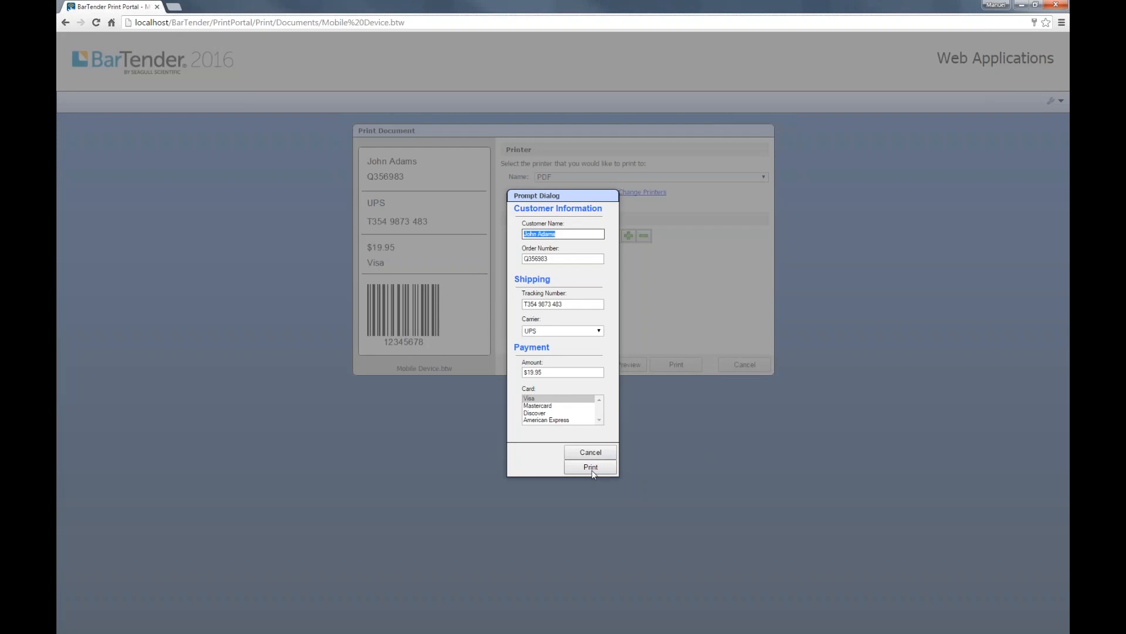
click(591, 467)
click(751, 366)
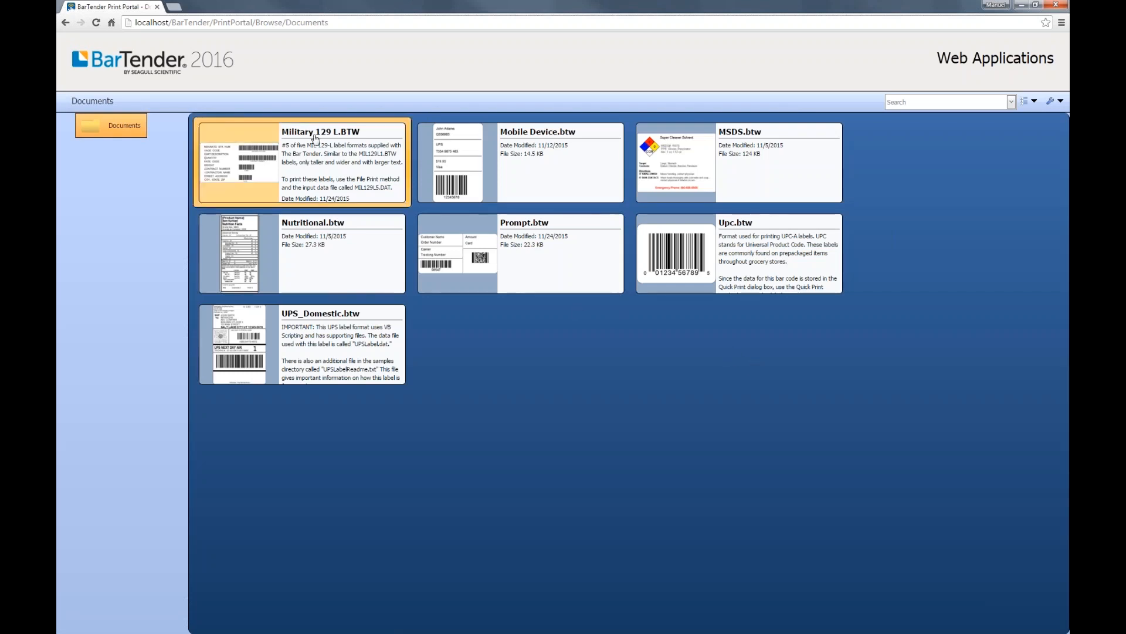
In the web administration settings, add a root folder with the path c:\inetpub\wwwroot\BarTender\Documents2.
click(213, 65)
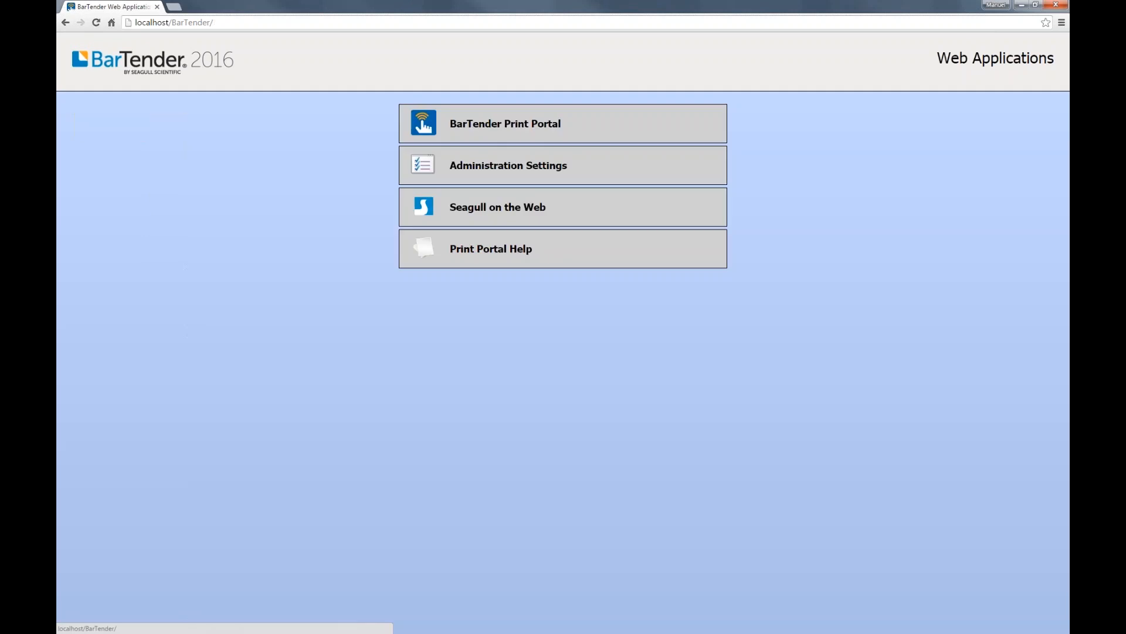
click(460, 175)
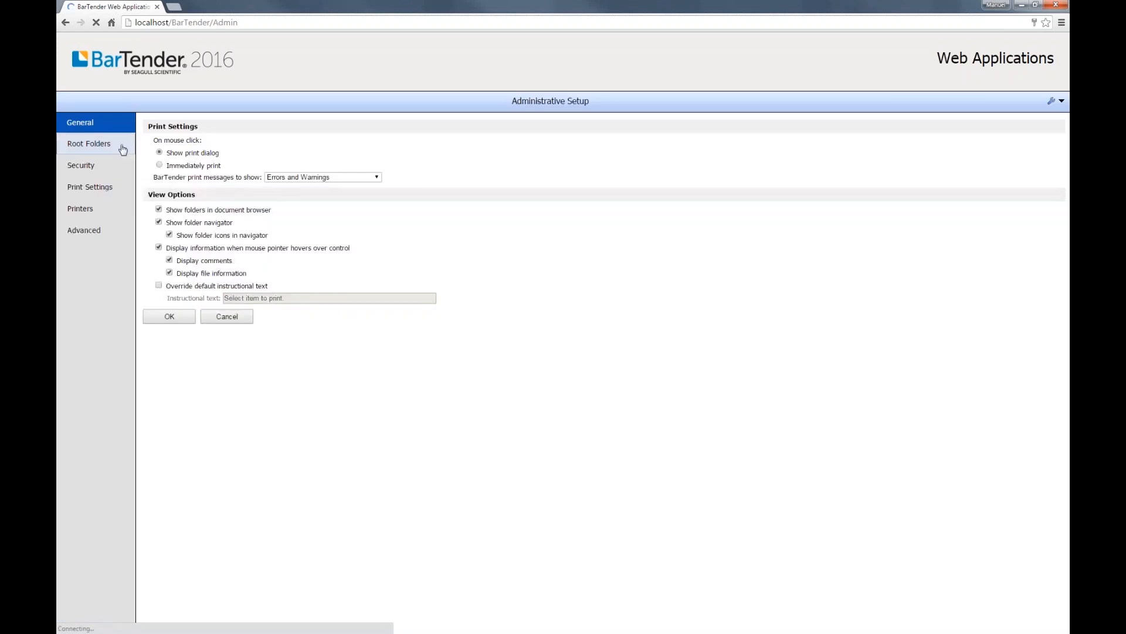
click(117, 147)
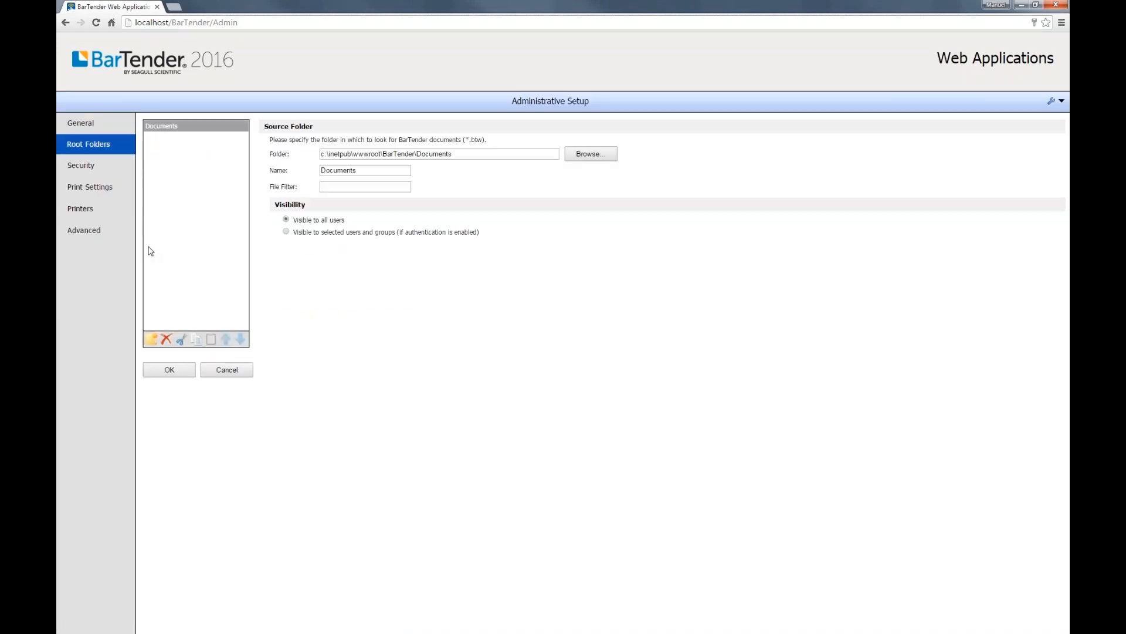
click(152, 337)
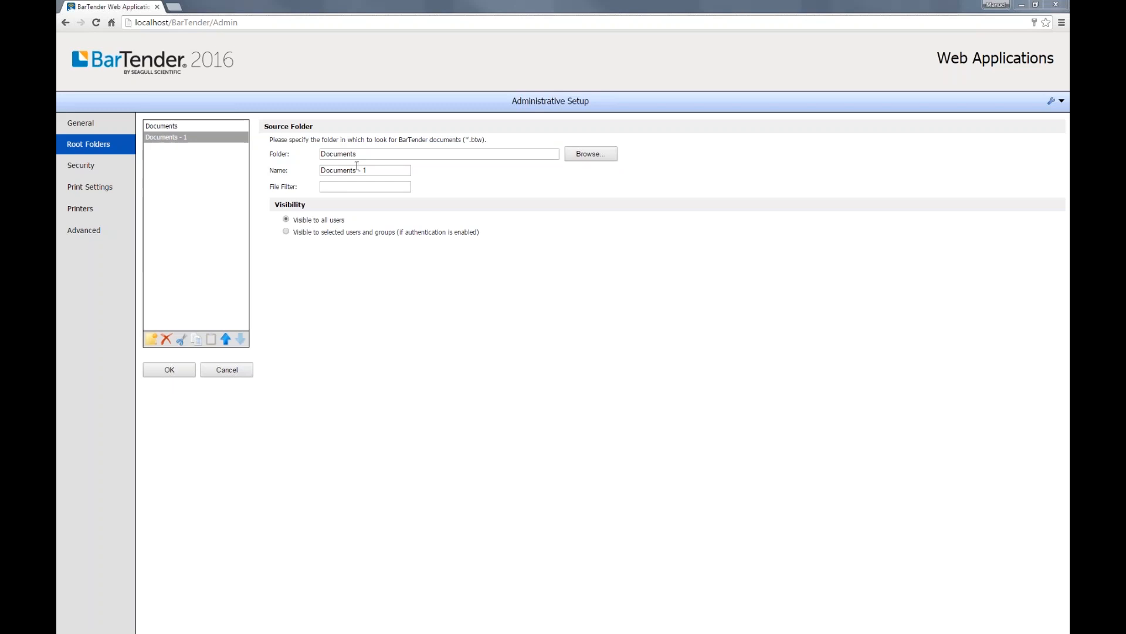
drag(359, 154, 295, 155)
text(c:\inetpub\wwwroot\BarTender\Documents2)
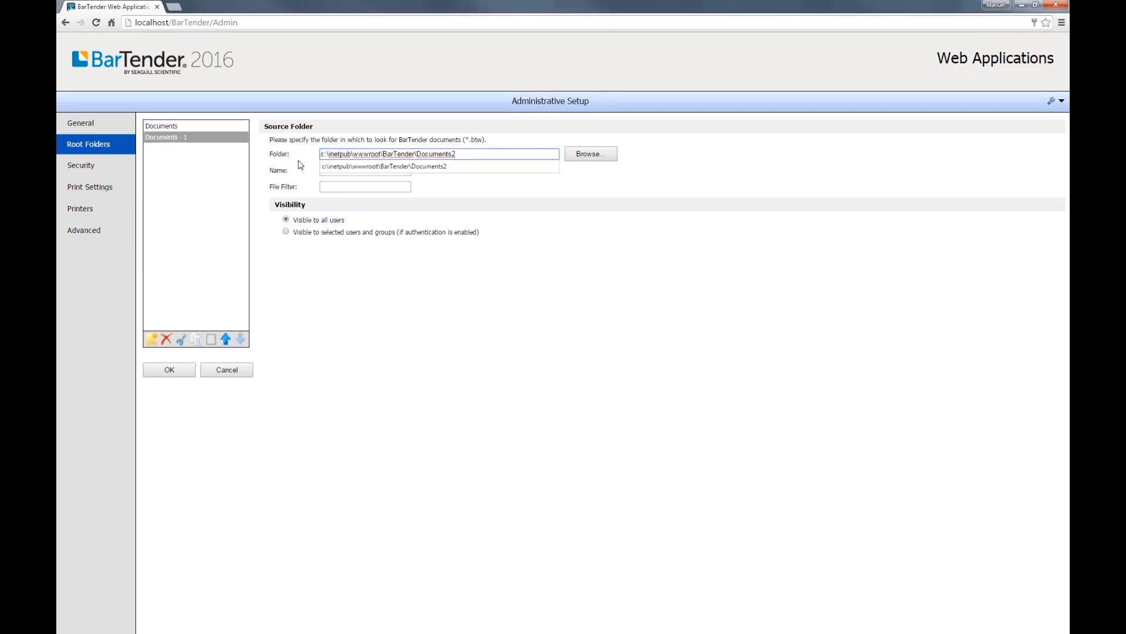
click(371, 251)
Name the new root folder Print Station 2 and save the administrative settings.
drag(376, 170, 320, 171)
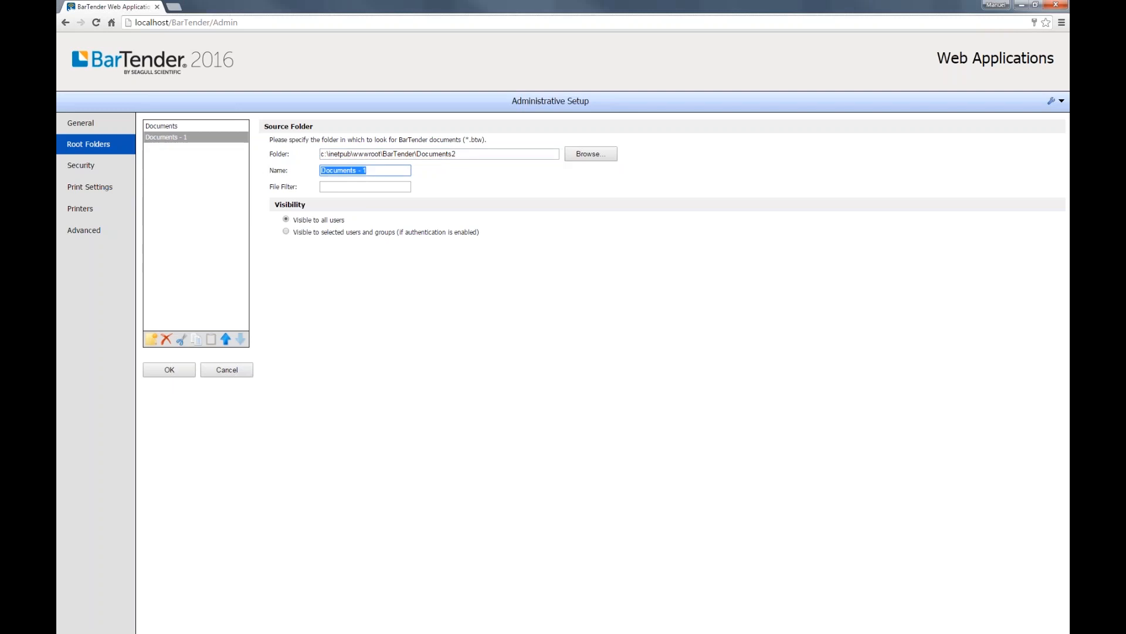
text(Print St)
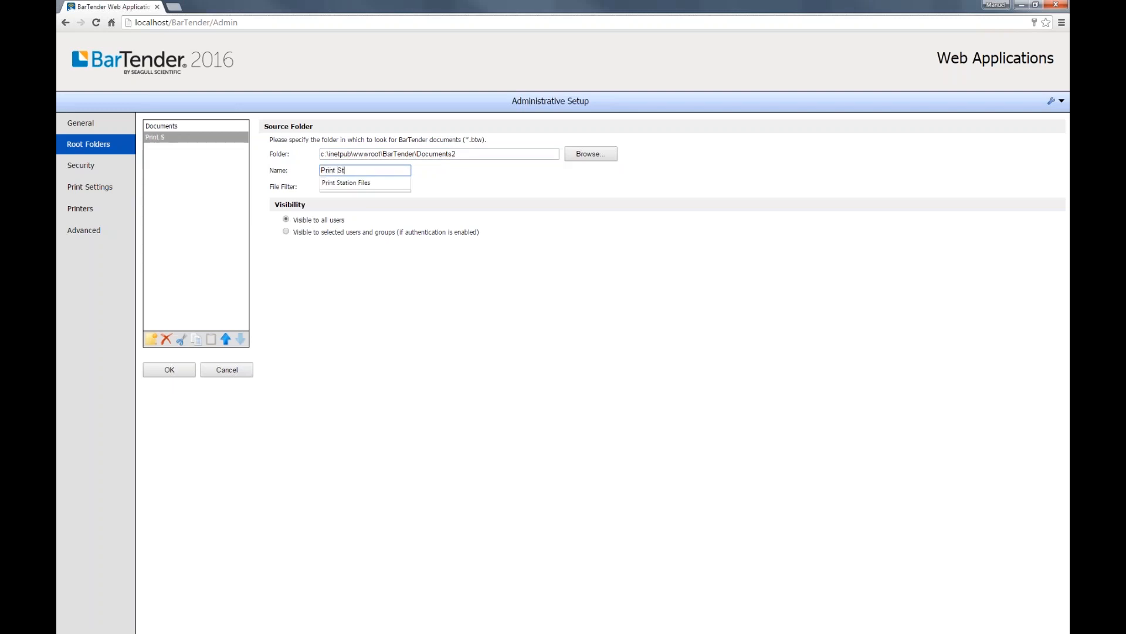
text(ation 2)
click(382, 301)
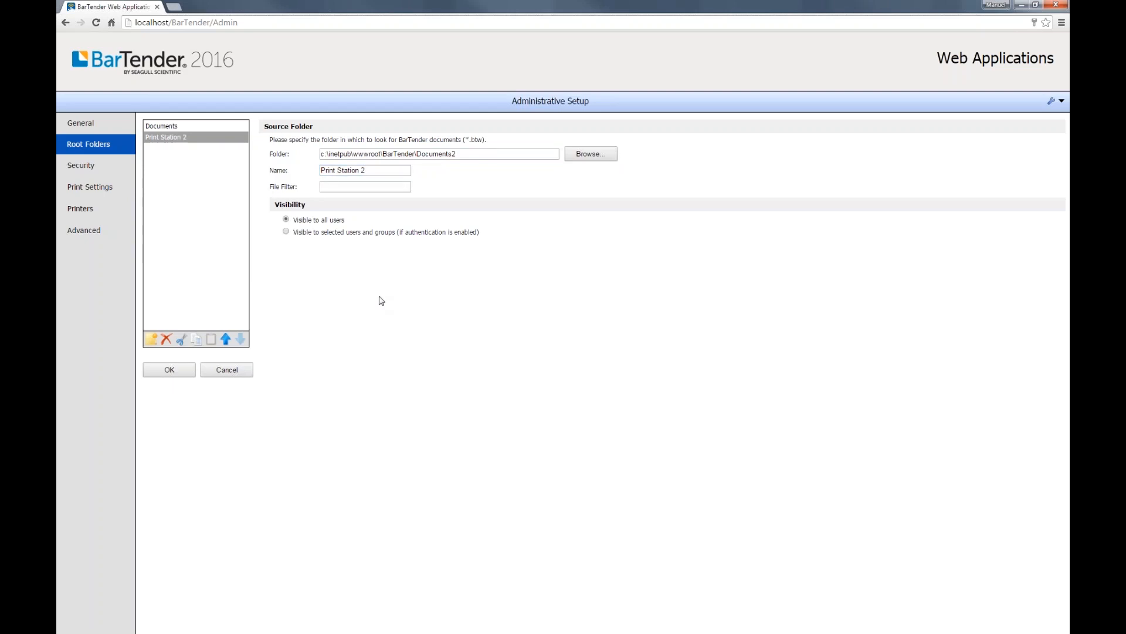
click(180, 373)
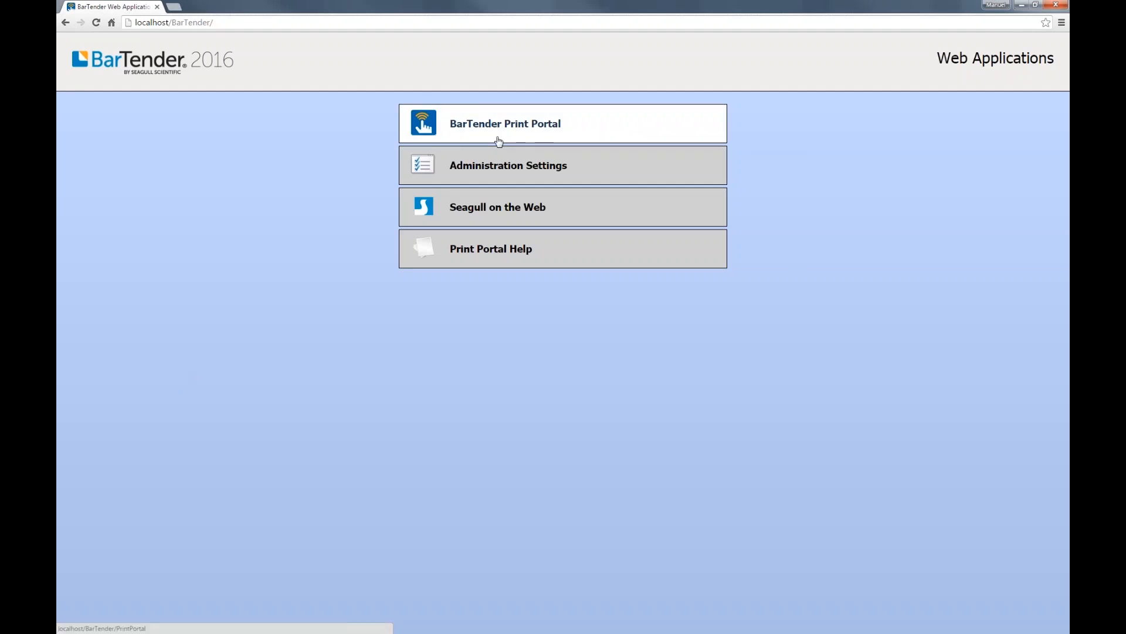
Reopen the root folder settings and review the source path and name of Print Station 2.
click(427, 166)
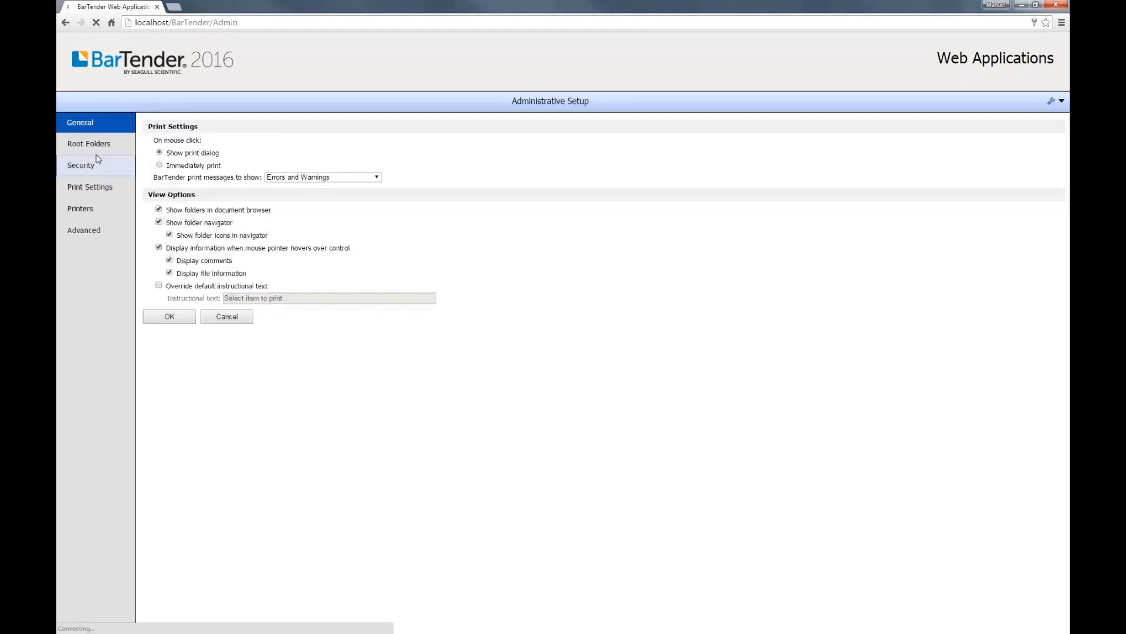
click(91, 144)
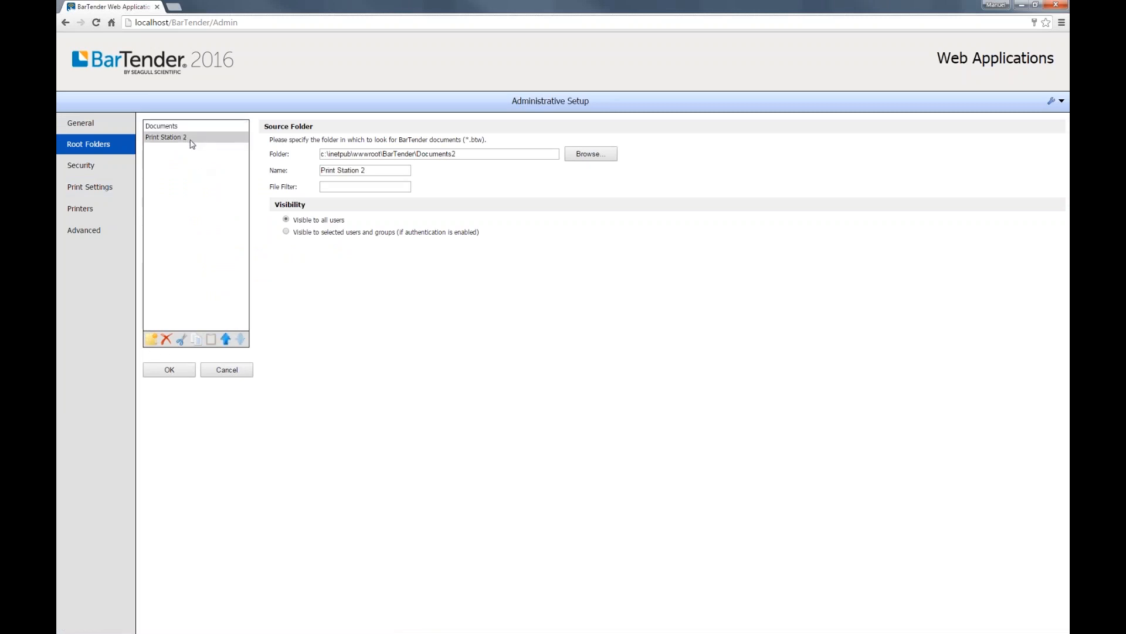
click(351, 155)
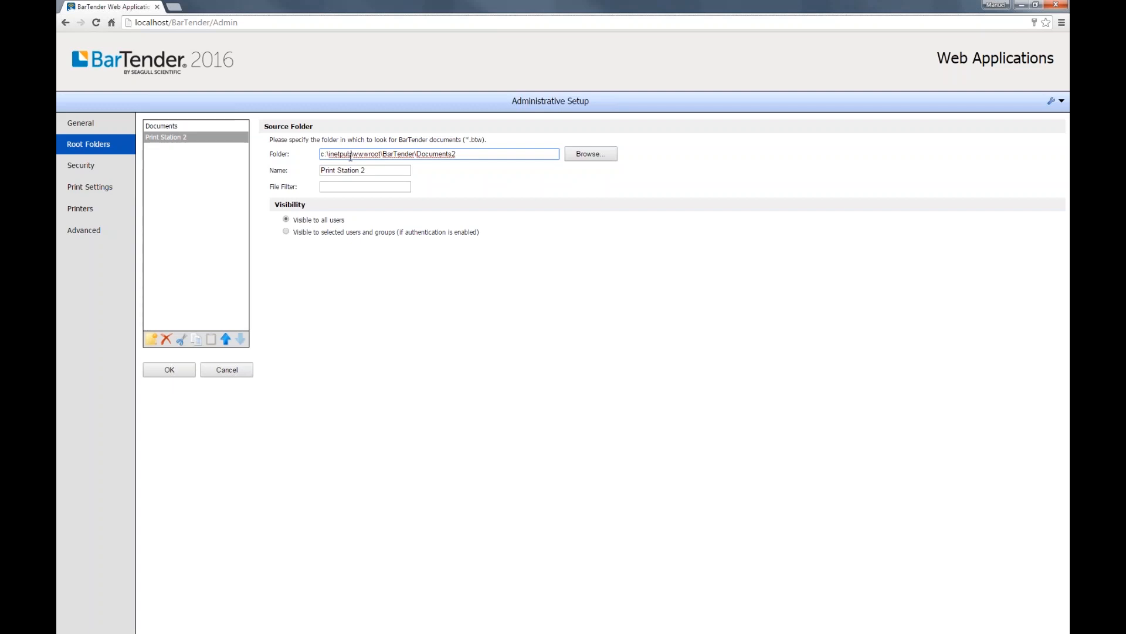
drag(386, 171, 313, 173)
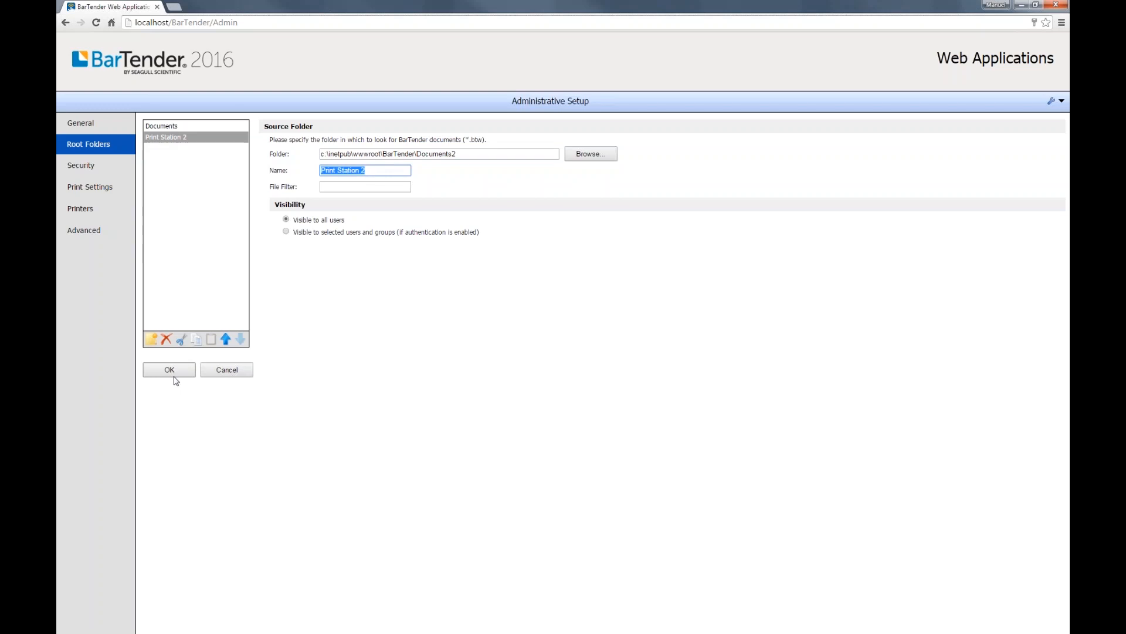
Move Print Station 2 above Documents in the root folder order, move it back below, and save the settings.
click(226, 339)
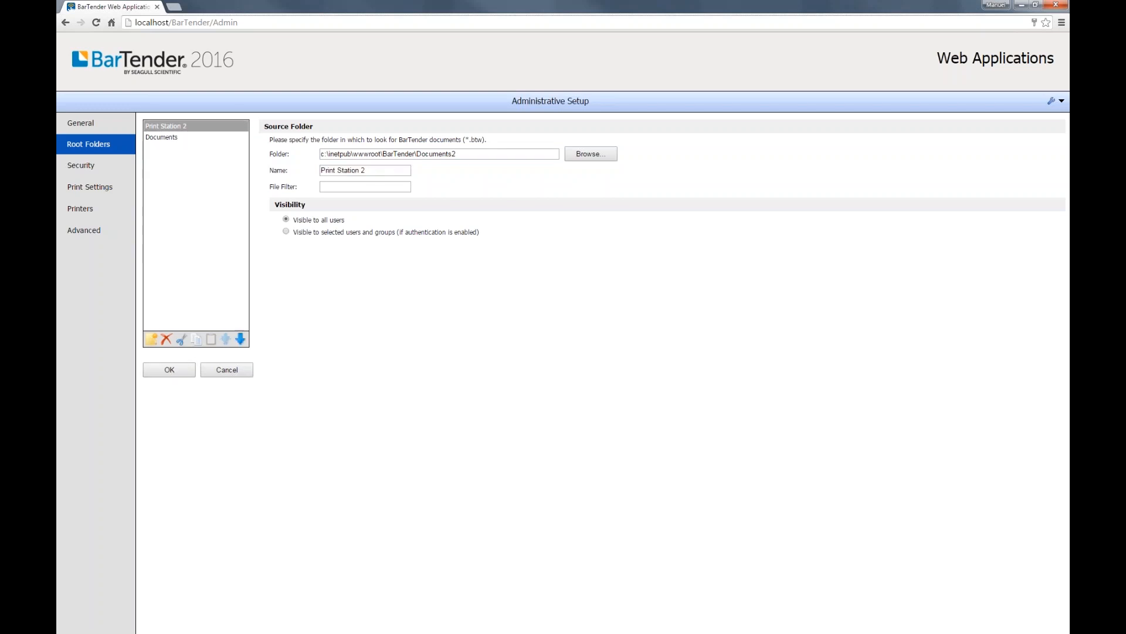
click(241, 339)
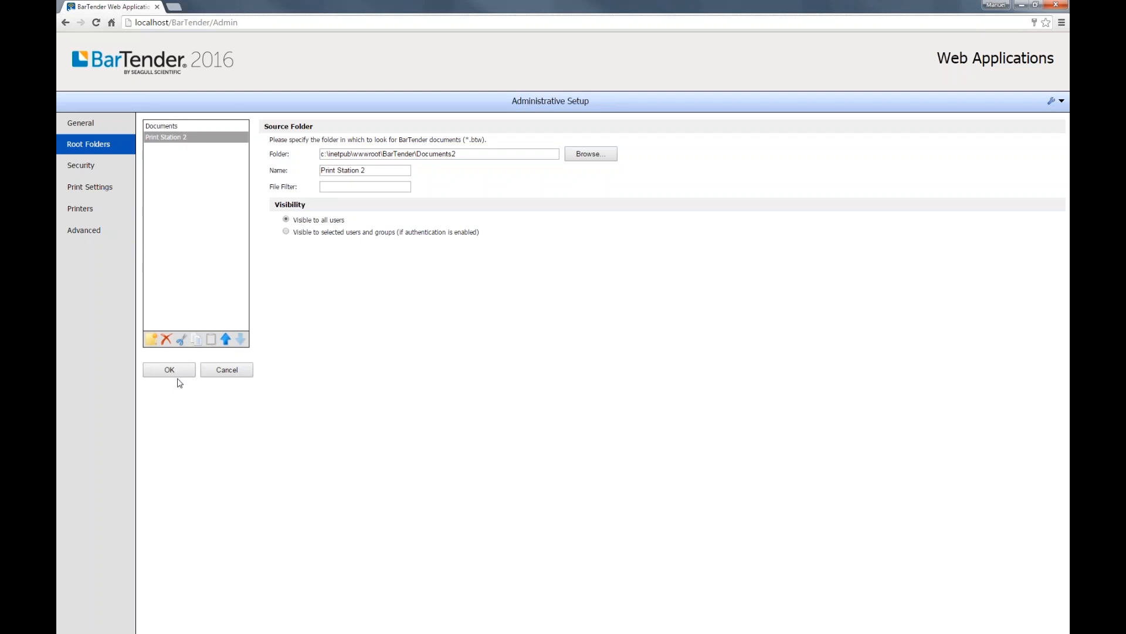
click(328, 154)
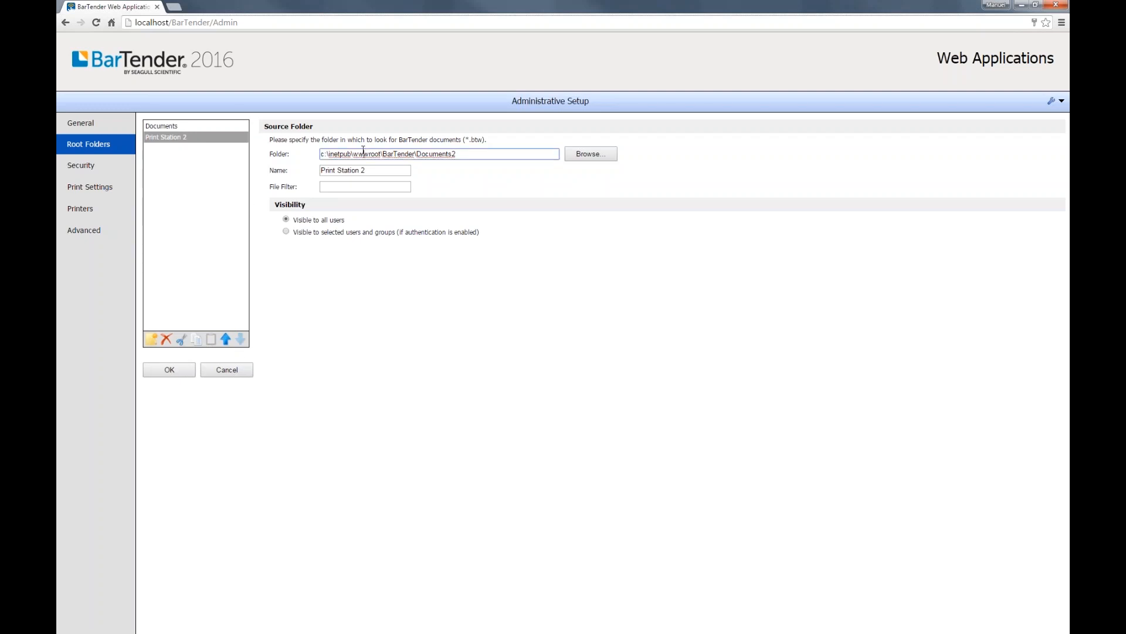
click(177, 369)
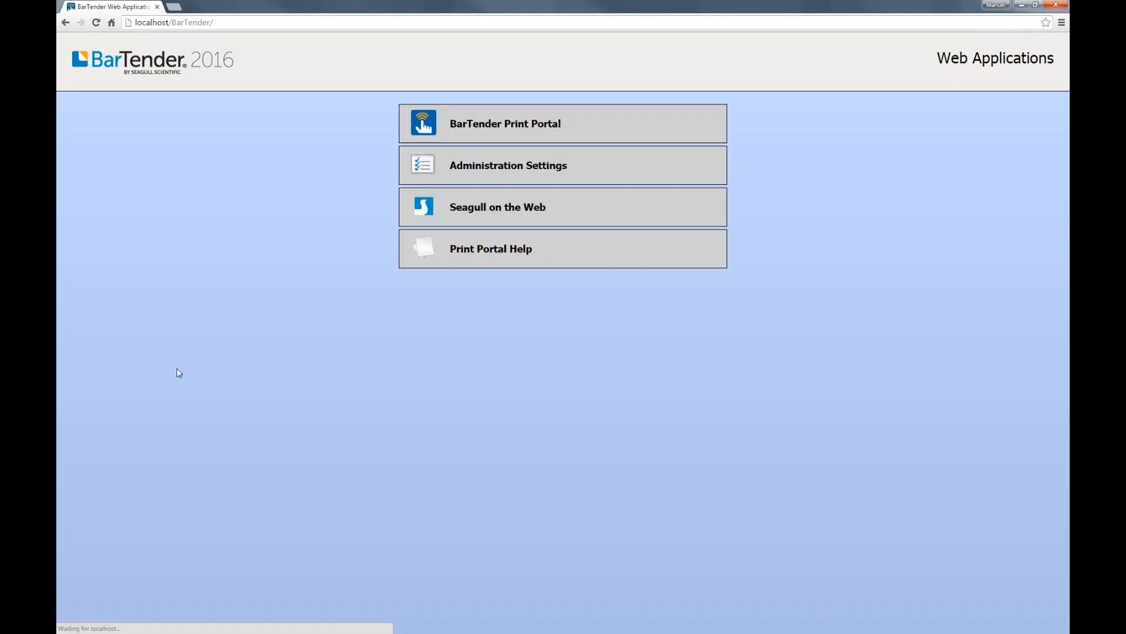
Open Q and UP.btw from the Print Station 2 folder in Print Portal and request its print preview.
click(504, 123)
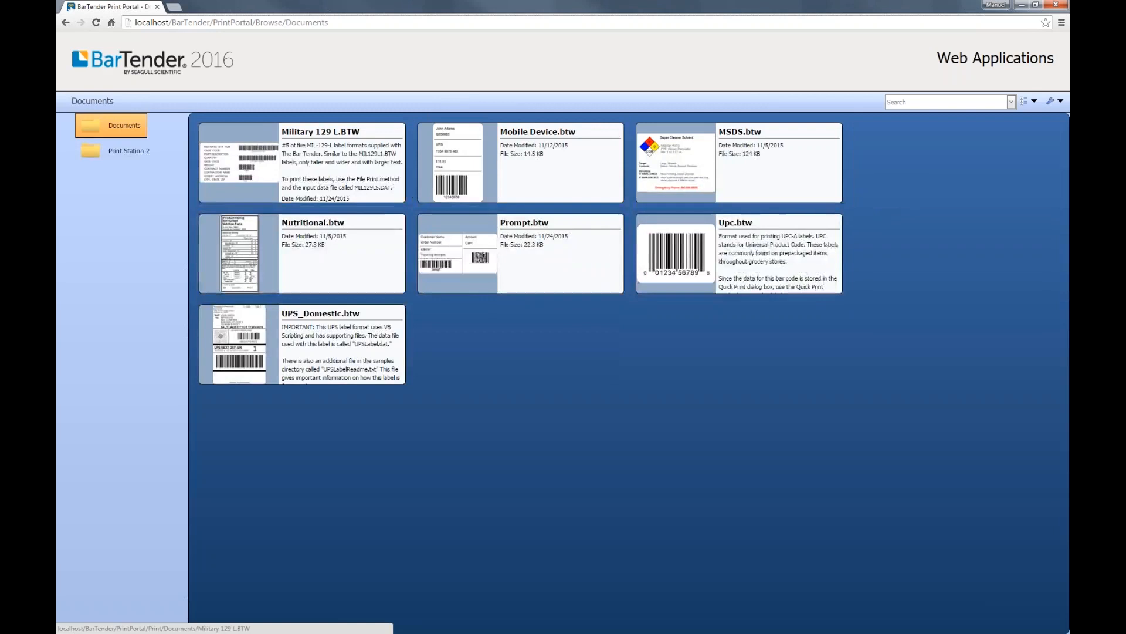
click(133, 152)
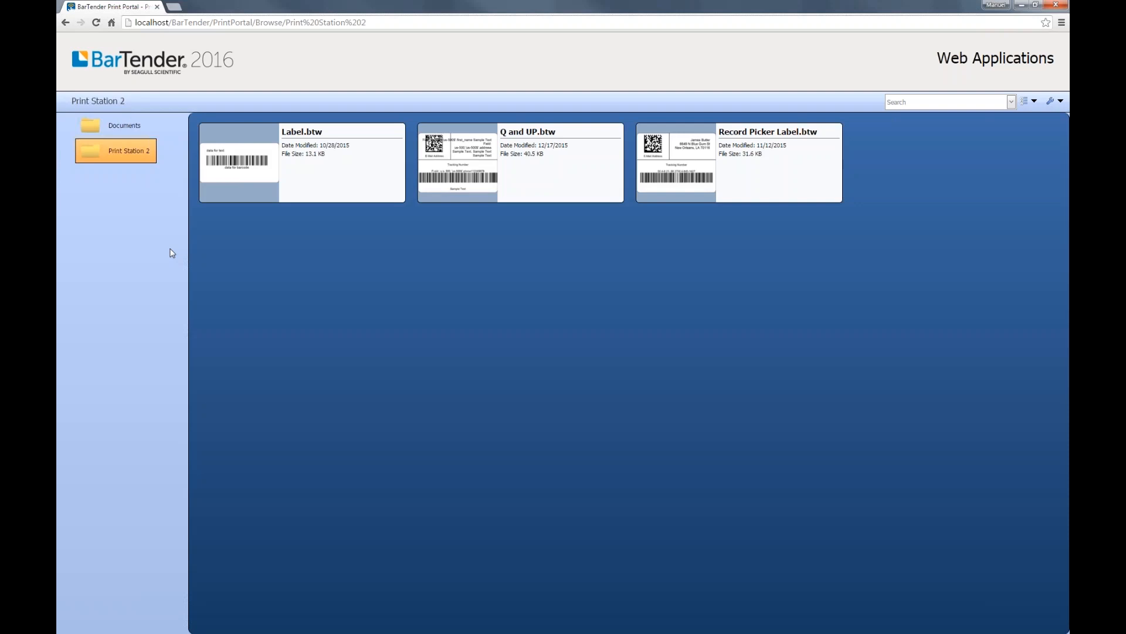
click(506, 205)
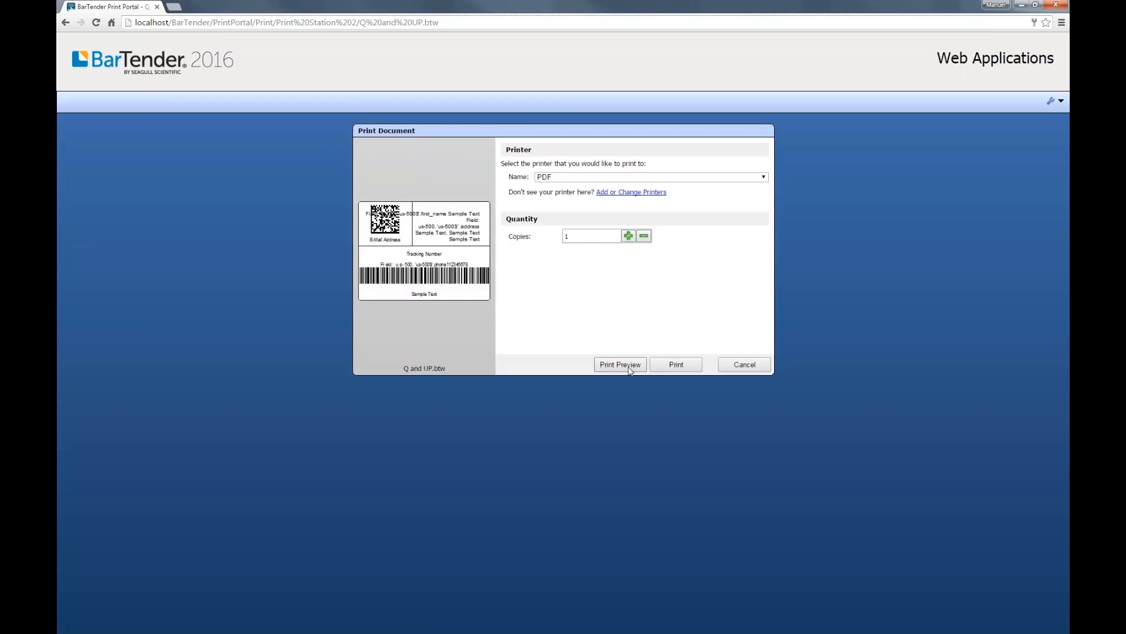
click(629, 368)
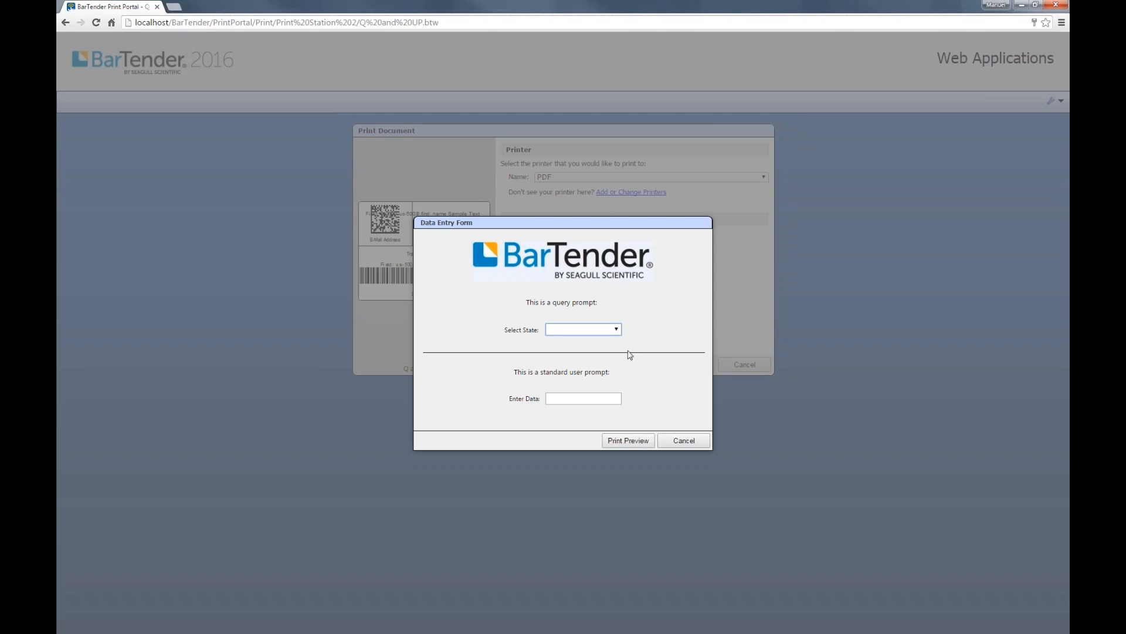
Select OH as the state in the data entry form, then cancel the form and the print dialog.
click(617, 333)
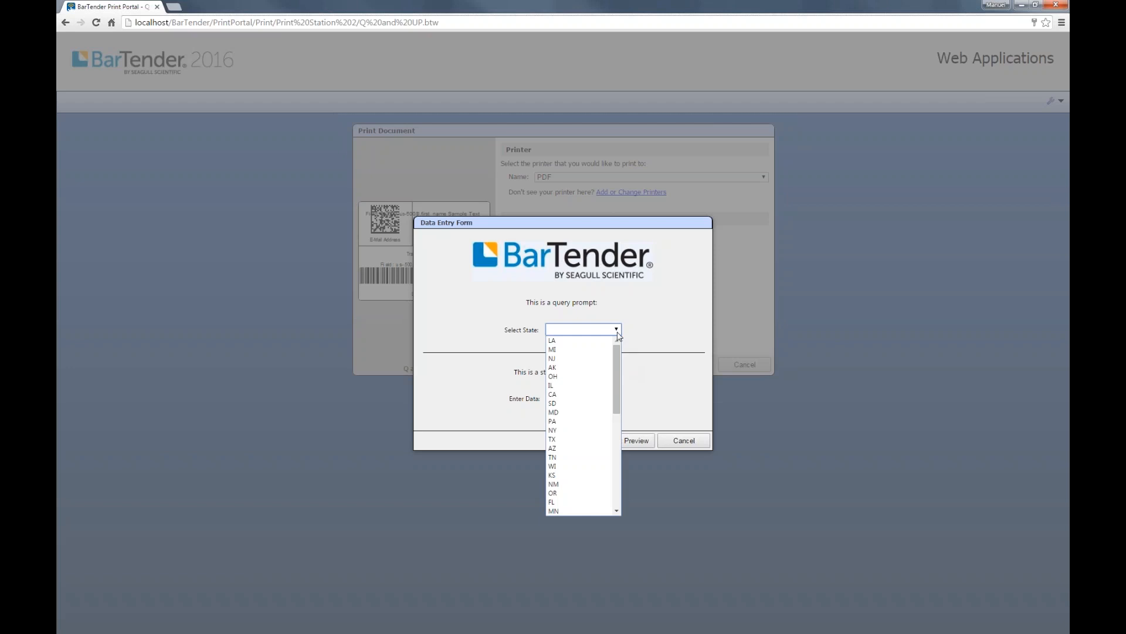
click(572, 378)
click(571, 398)
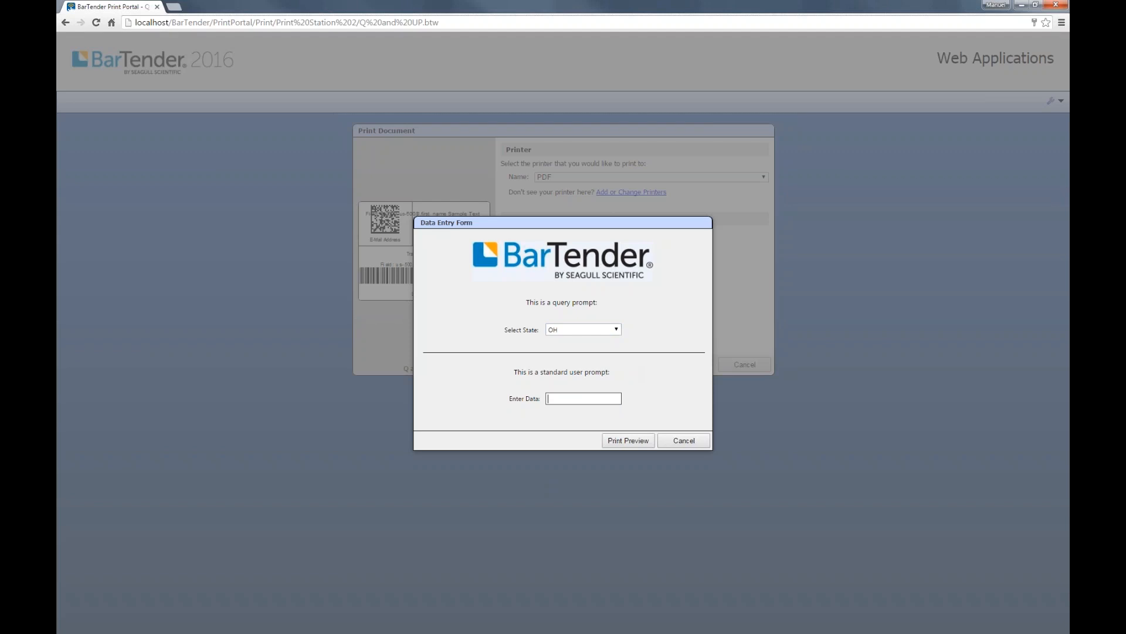
click(684, 440)
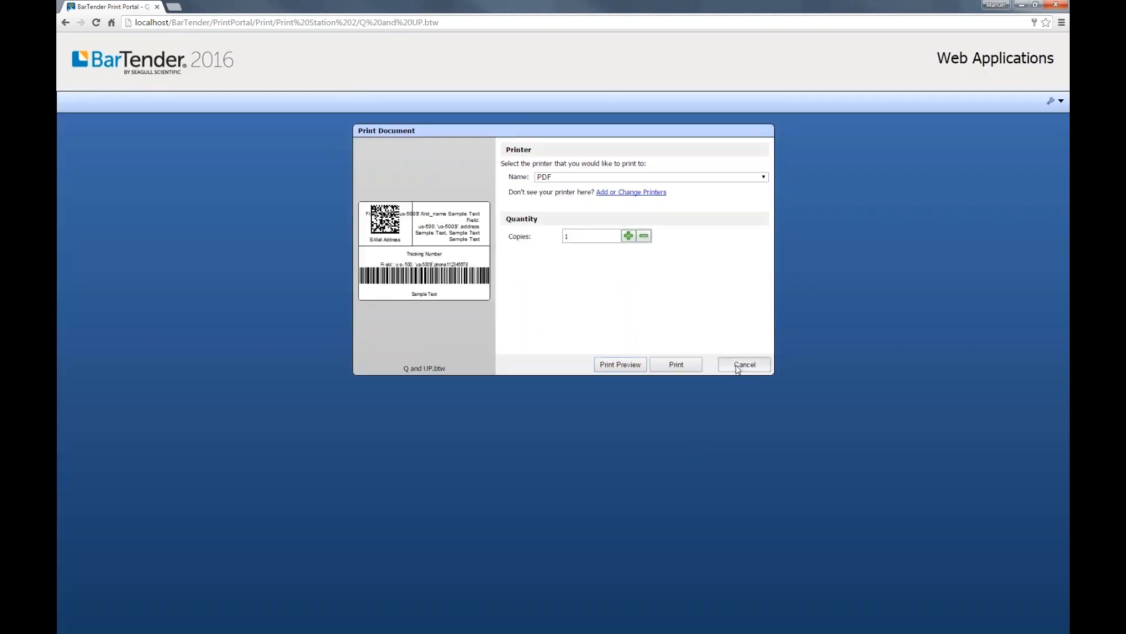
click(743, 365)
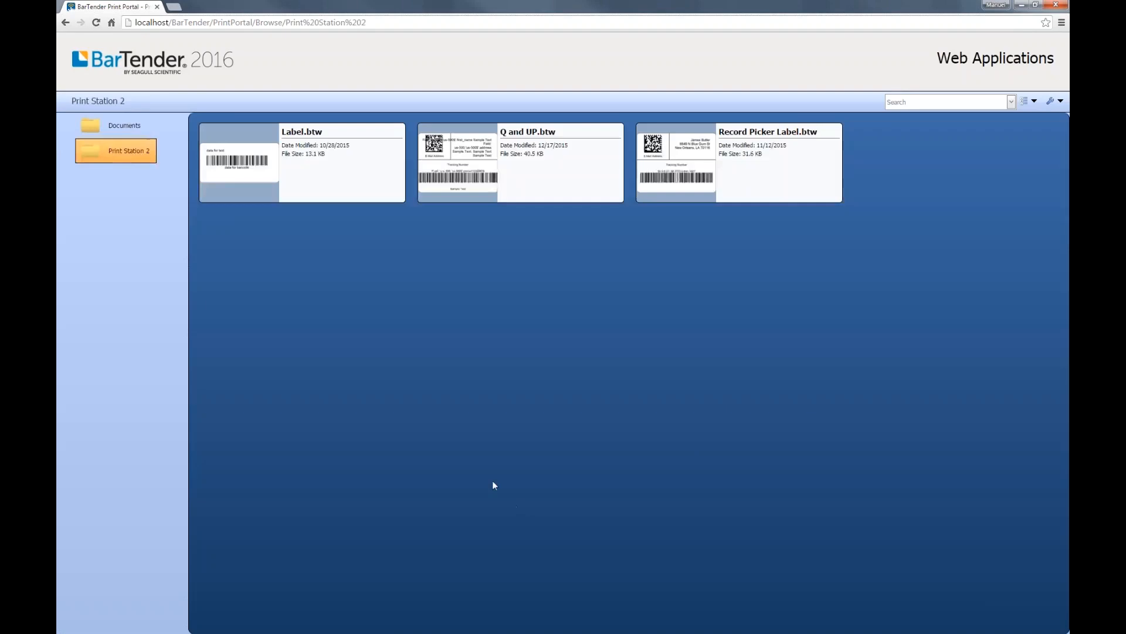
View the Documents folder's labels, then return to the Print Station 2 folder.
click(112, 126)
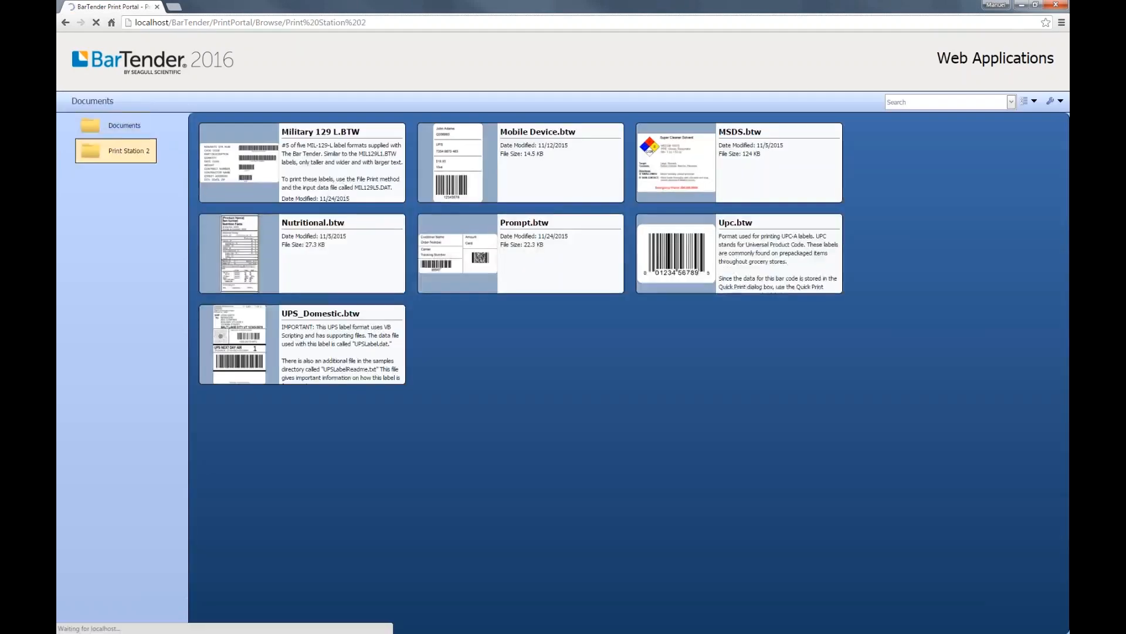
click(109, 151)
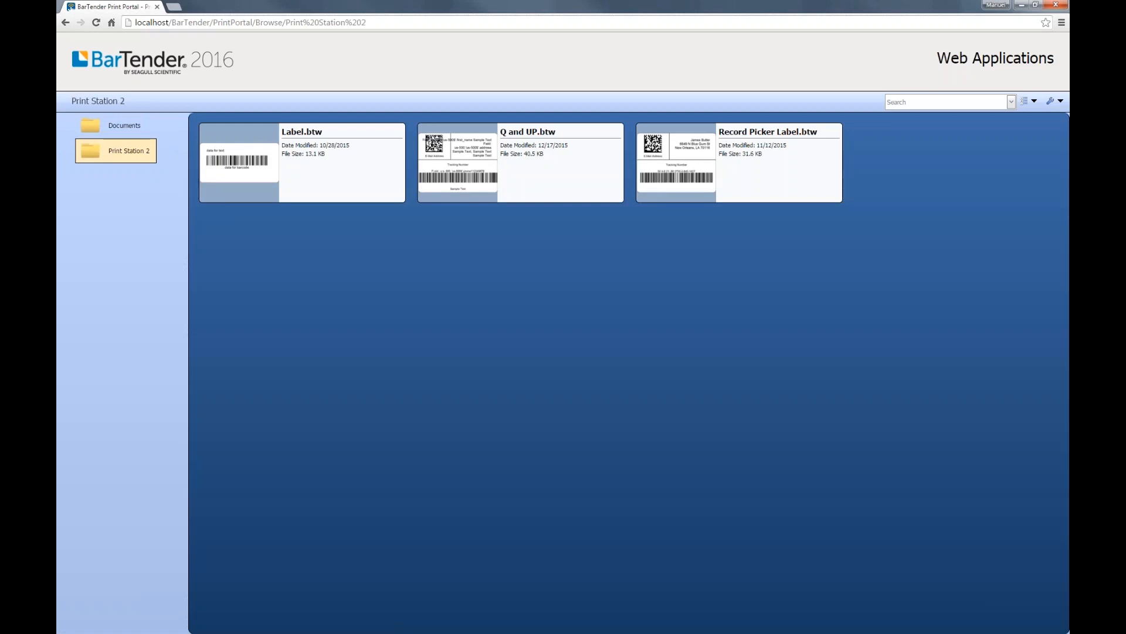
Enable authentication over HTTP in the Administration Settings security options and verify the saved administrator account.
click(115, 151)
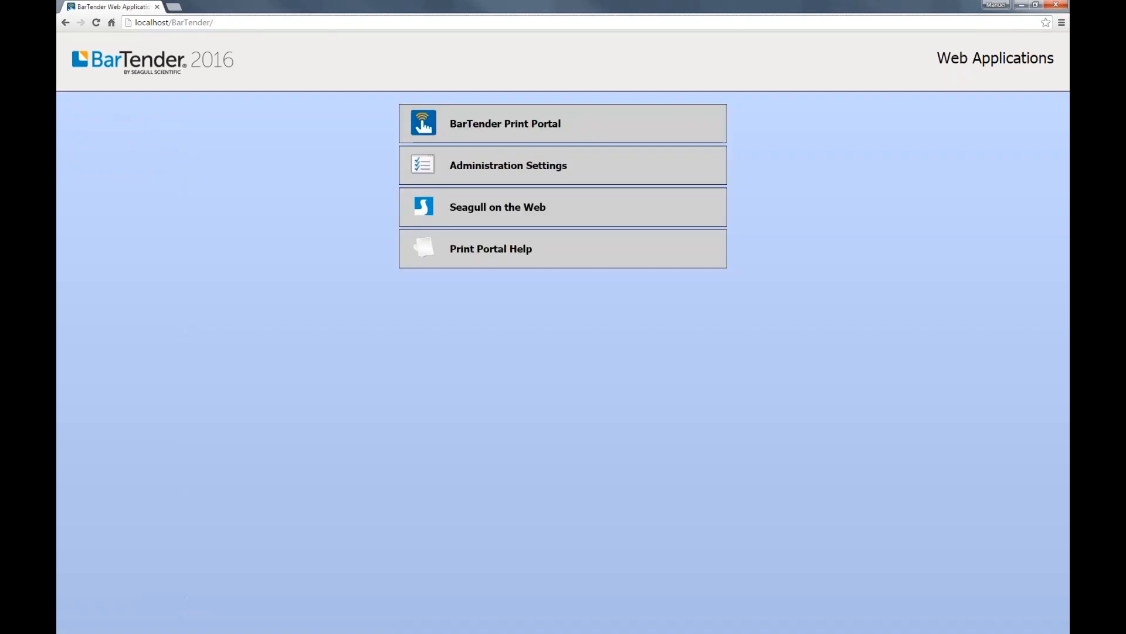
click(509, 166)
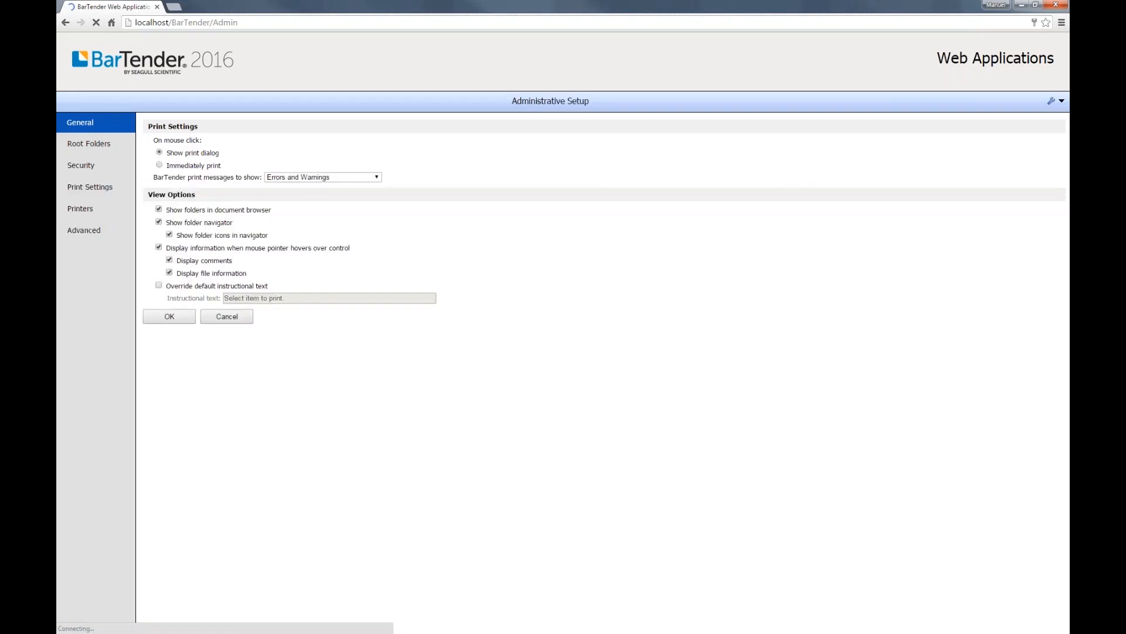
click(101, 167)
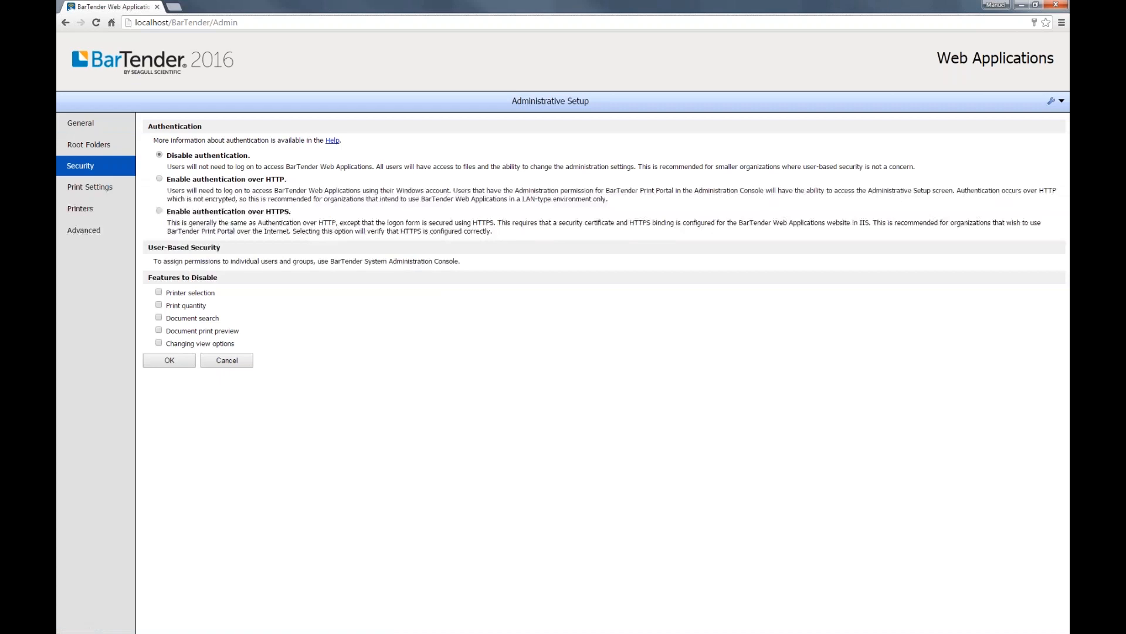
click(160, 179)
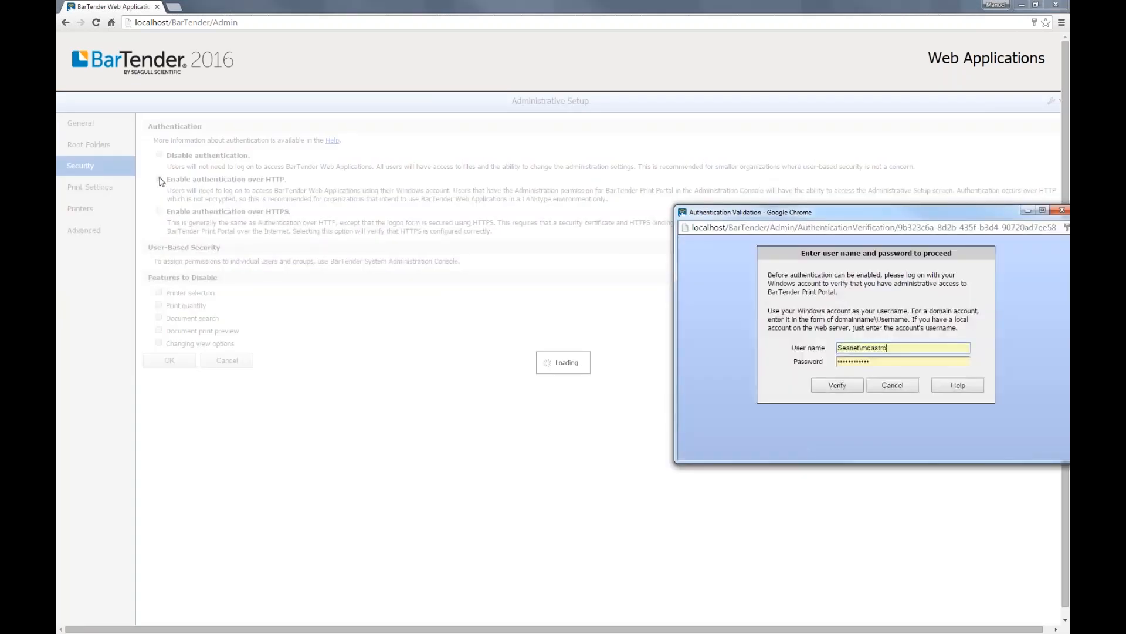
click(683, 213)
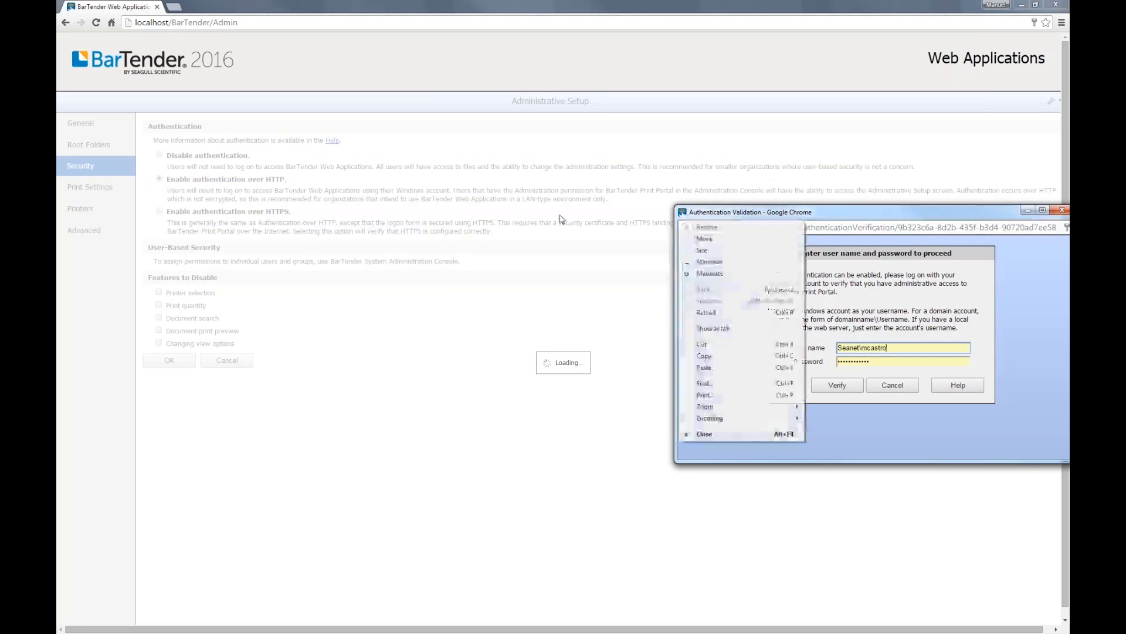
click(847, 390)
click(846, 390)
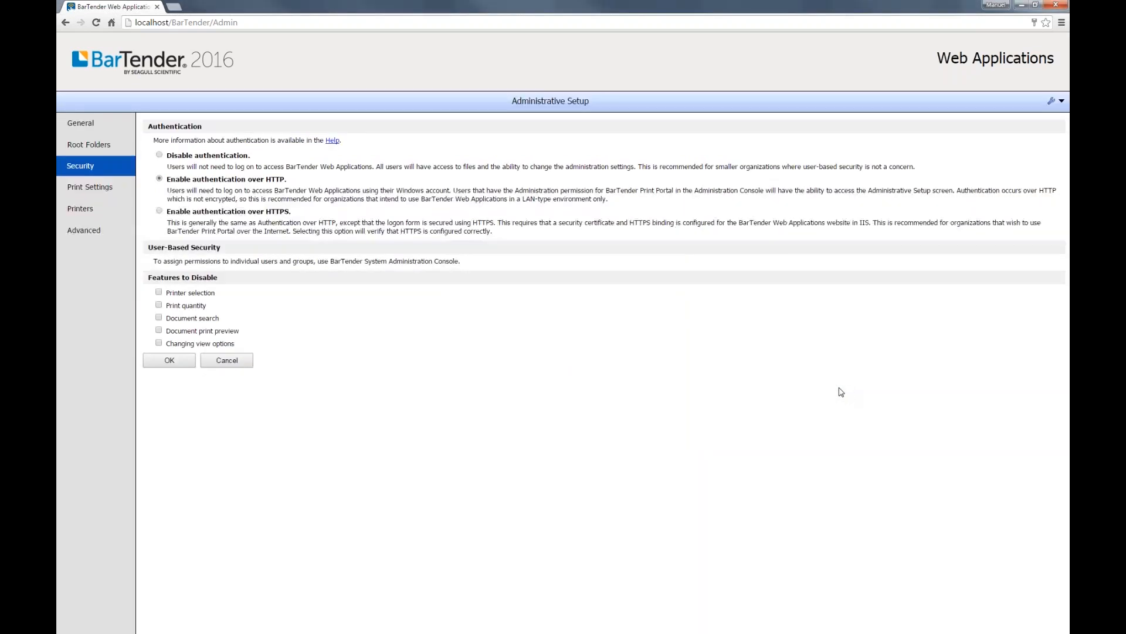
Set the Documents root folder visible to selected users and groups, then return it to visible to all users.
click(111, 131)
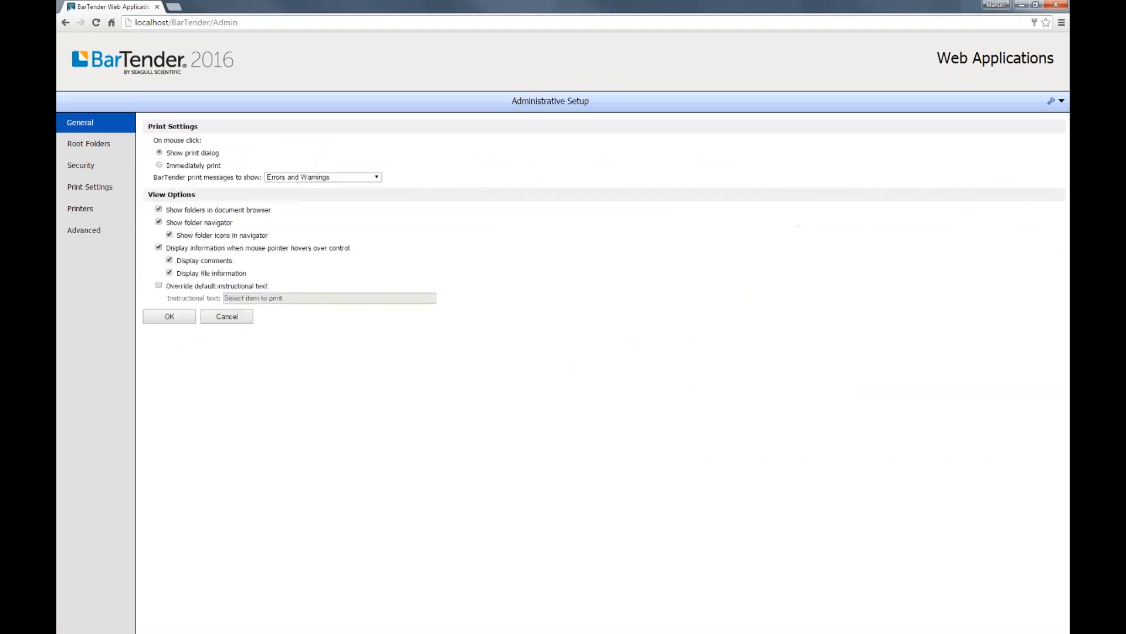
click(103, 145)
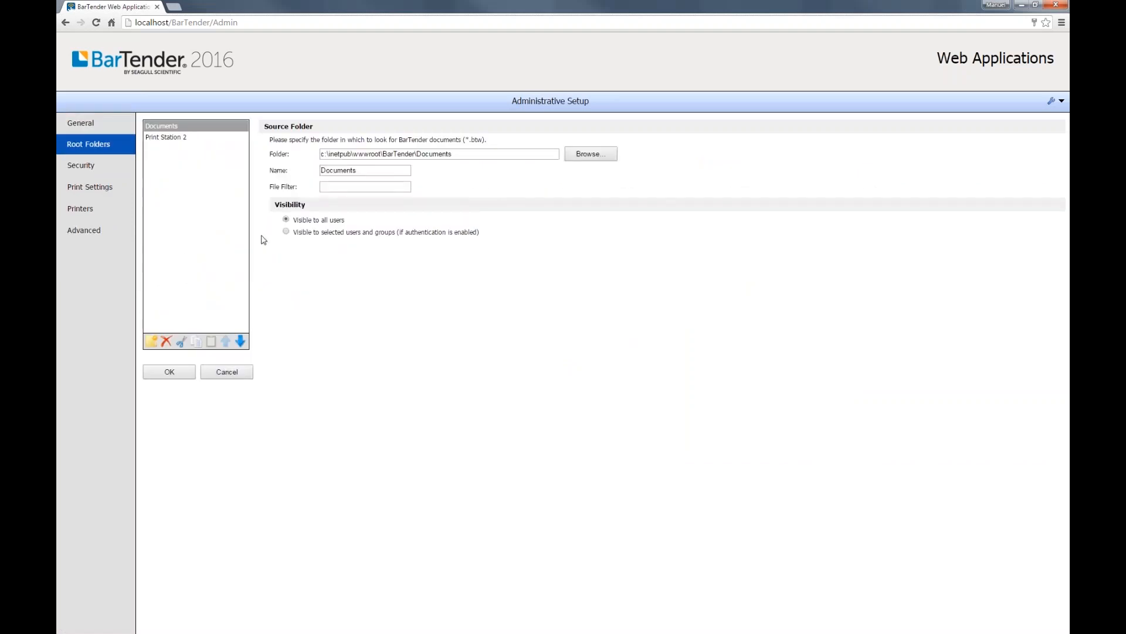
click(286, 232)
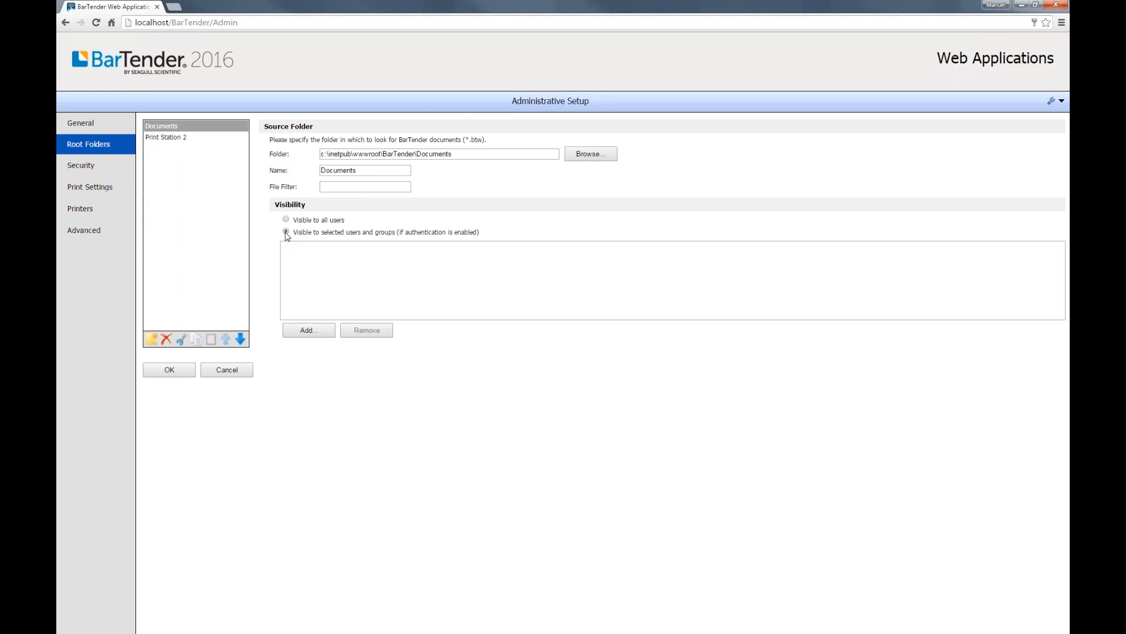
click(286, 220)
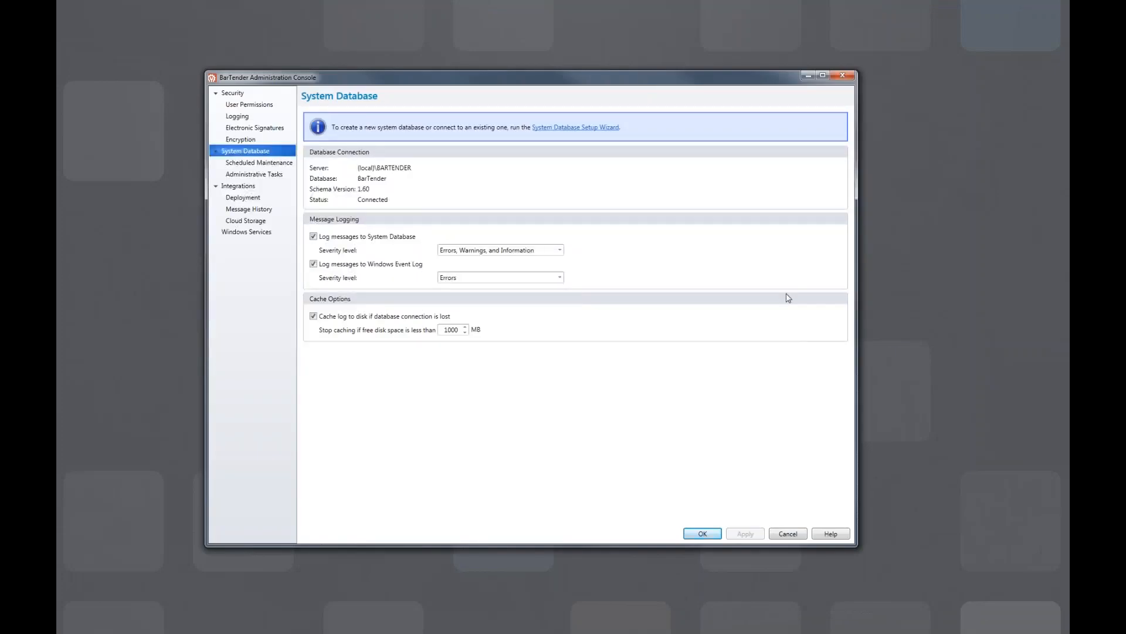
In the BarTender Administration Console, enable security for this PC and add the local account TestUser to the user permissions.
click(238, 94)
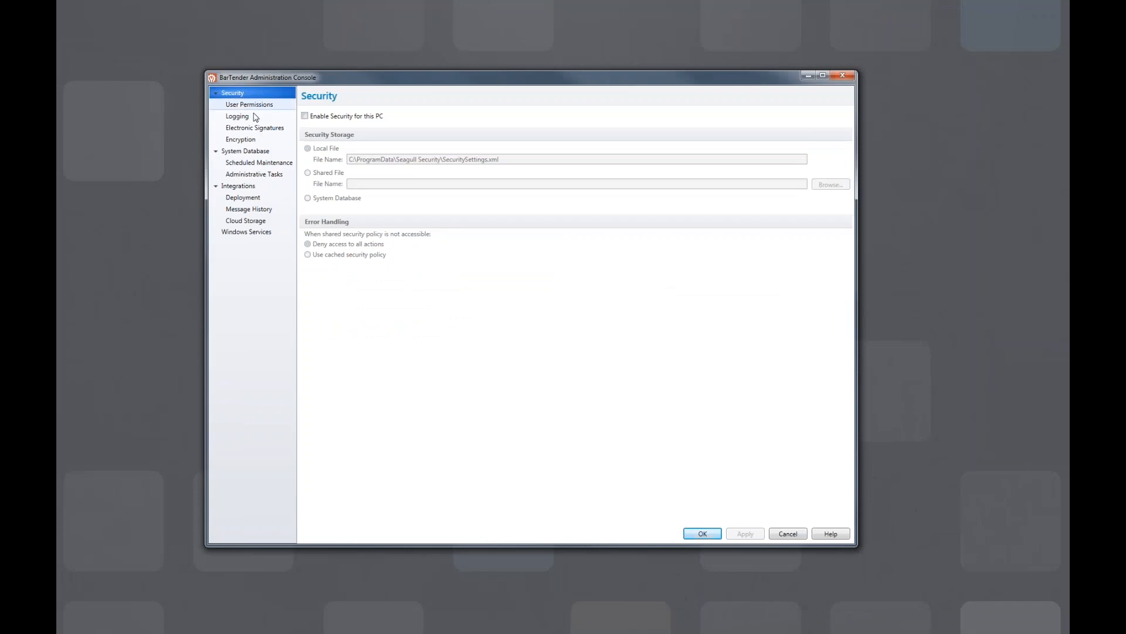
click(305, 116)
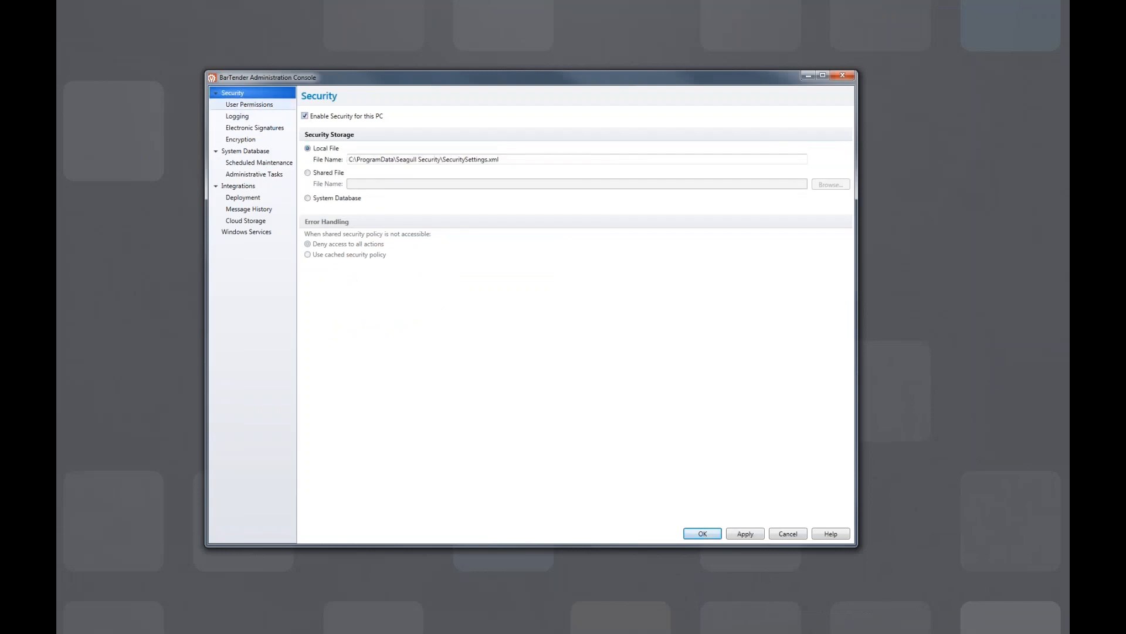
click(270, 106)
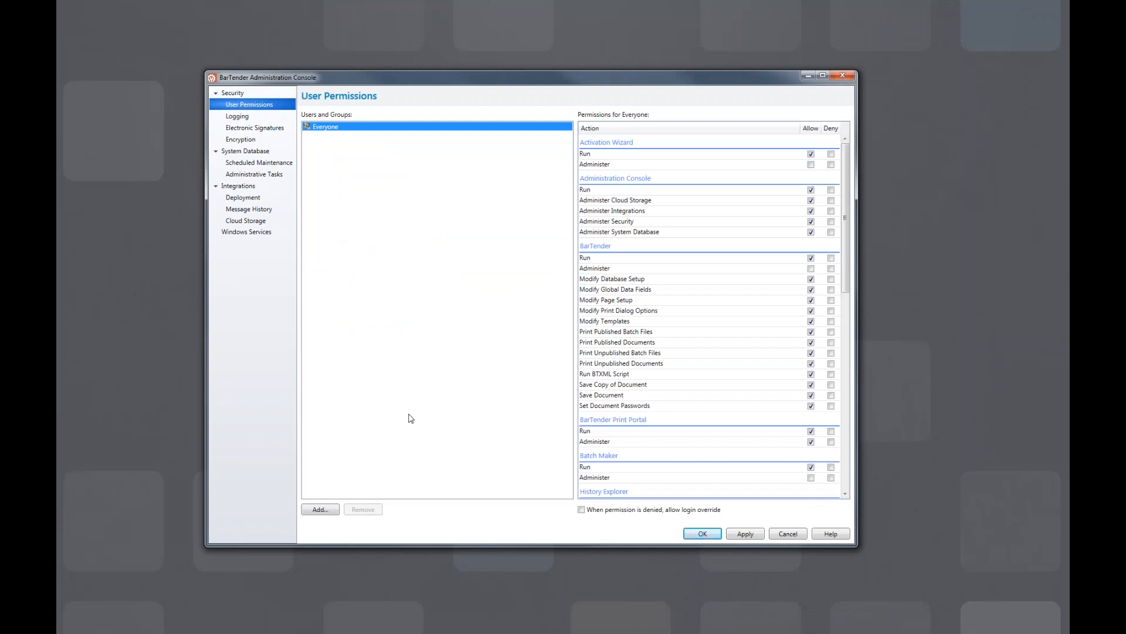
click(320, 510)
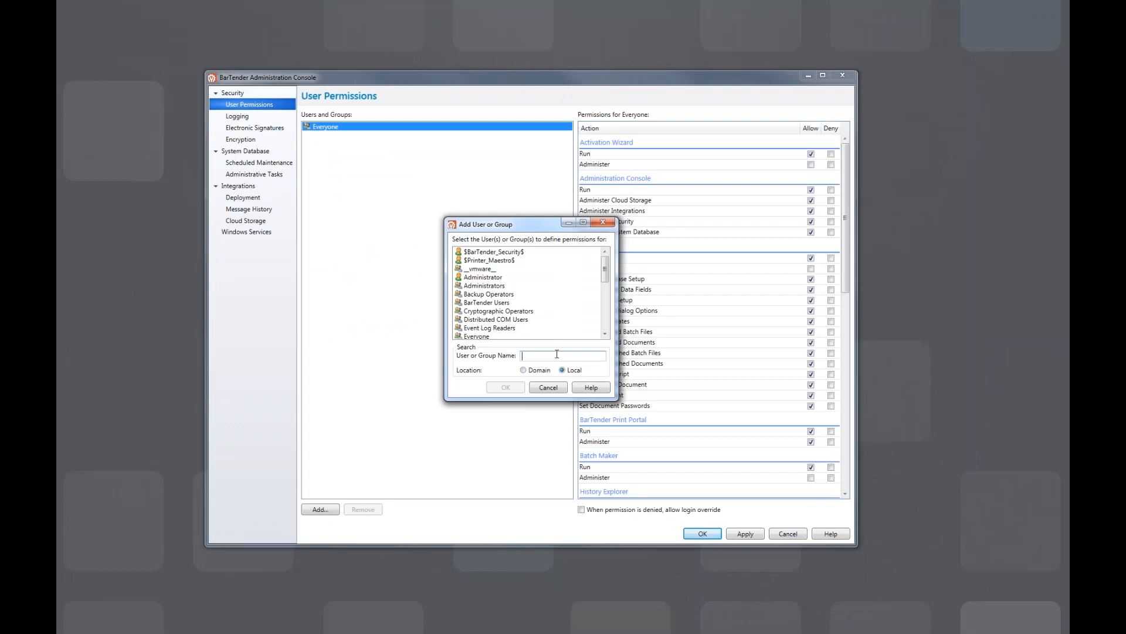
text(e)
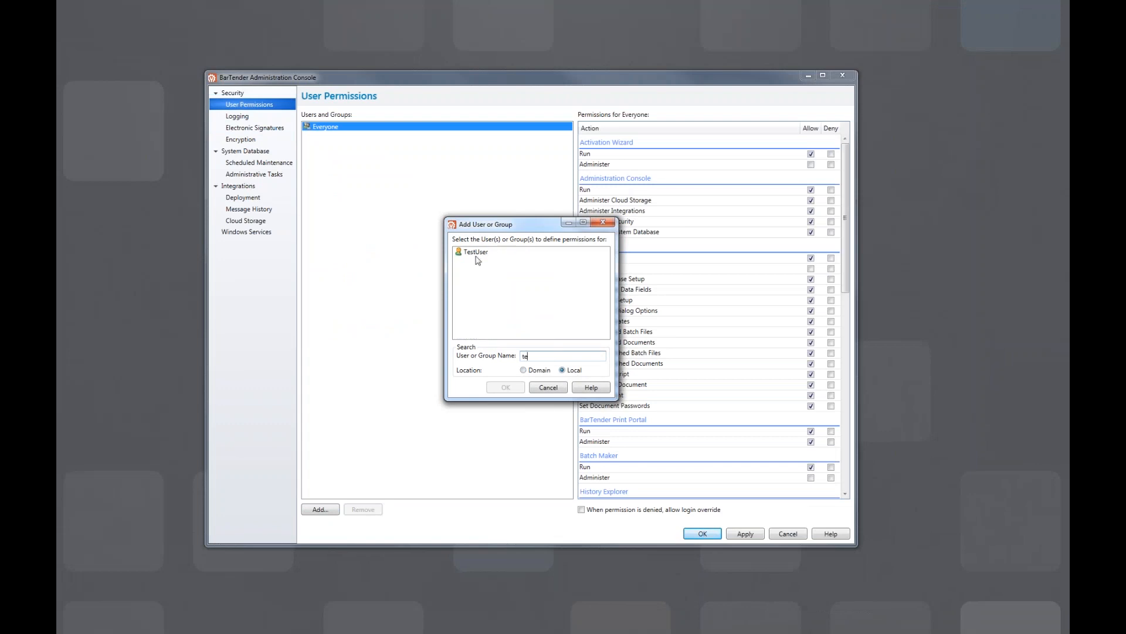
click(474, 256)
double_click(474, 256)
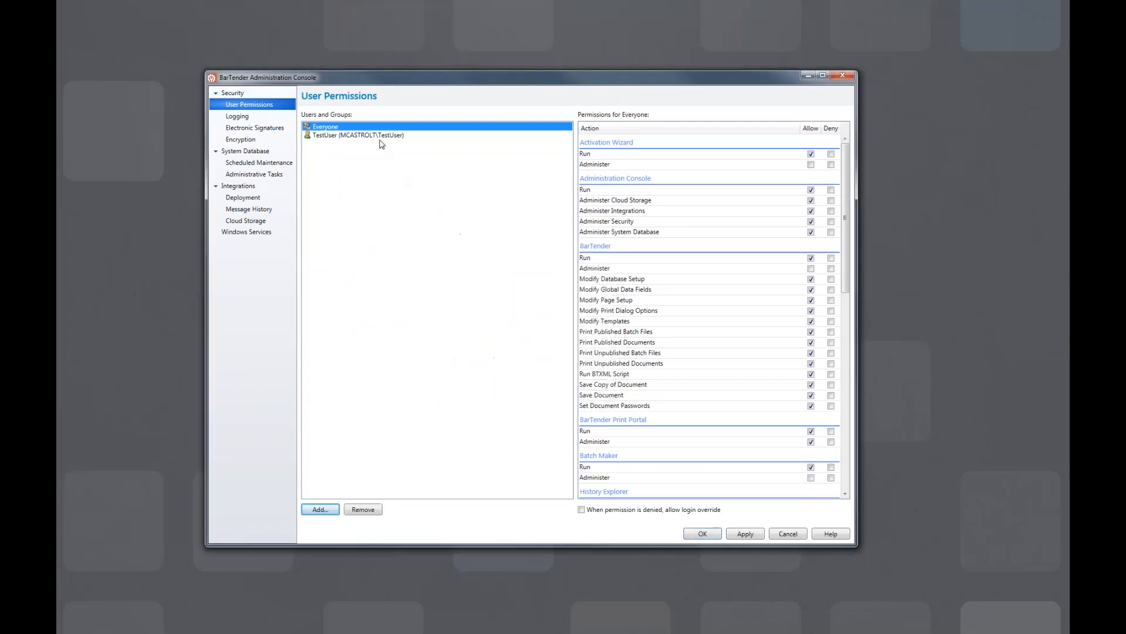
Set a Deny for TestUser under the BarTender Print Portal permissions and apply the changes.
click(382, 142)
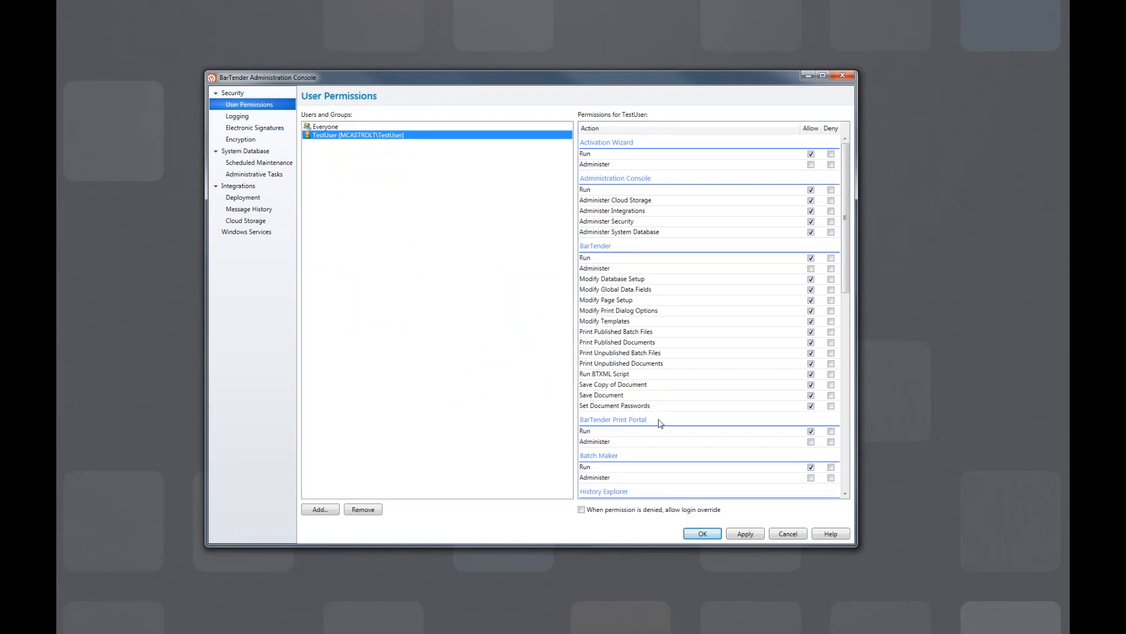
click(831, 432)
click(745, 535)
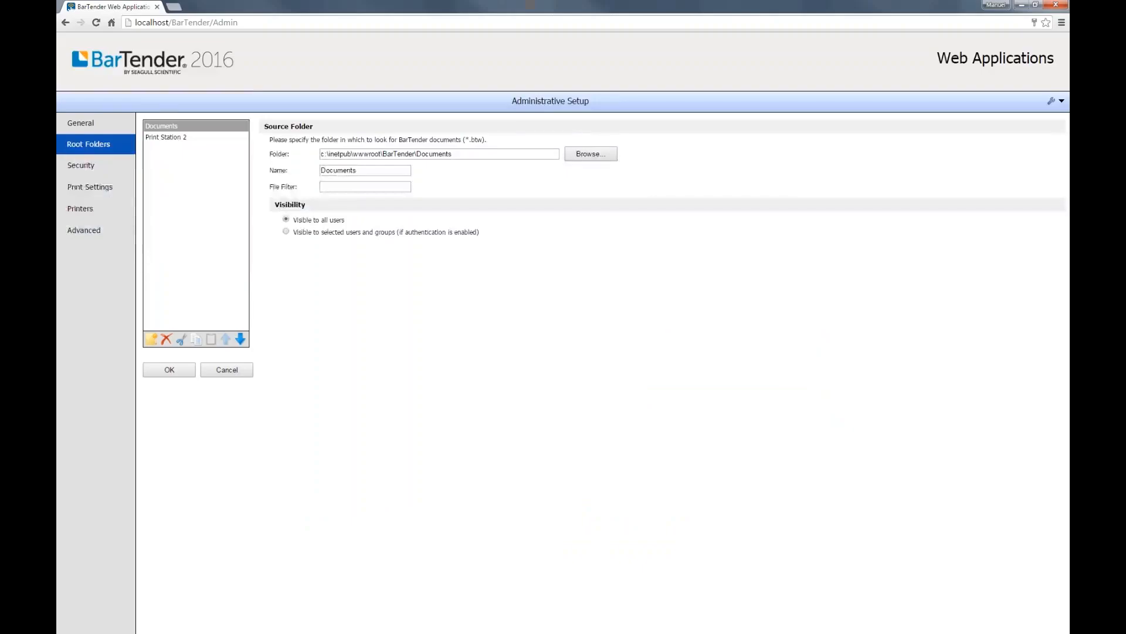
Back in the Web Applications browser page, enable authentication over HTTP, verify the administrator account and save the security settings.
click(112, 23)
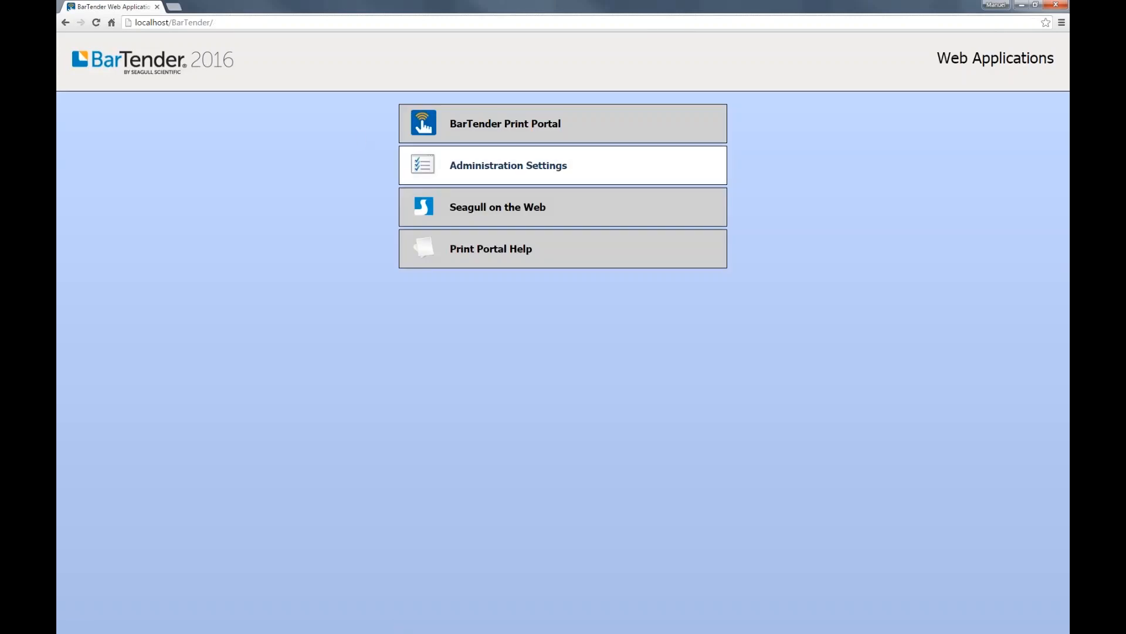
click(418, 165)
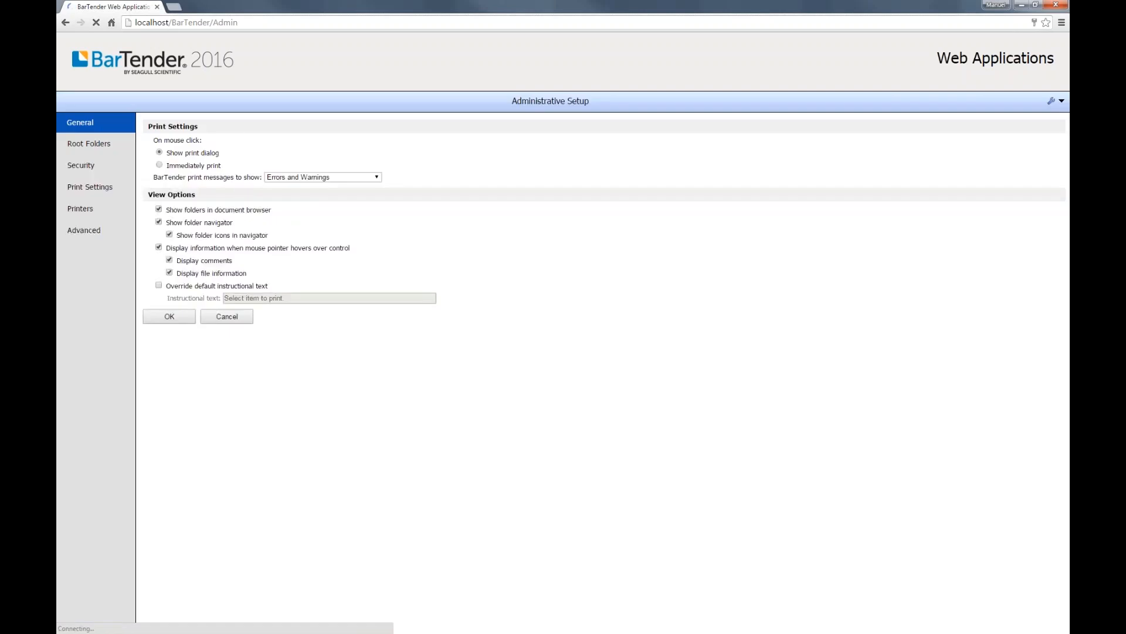
click(90, 165)
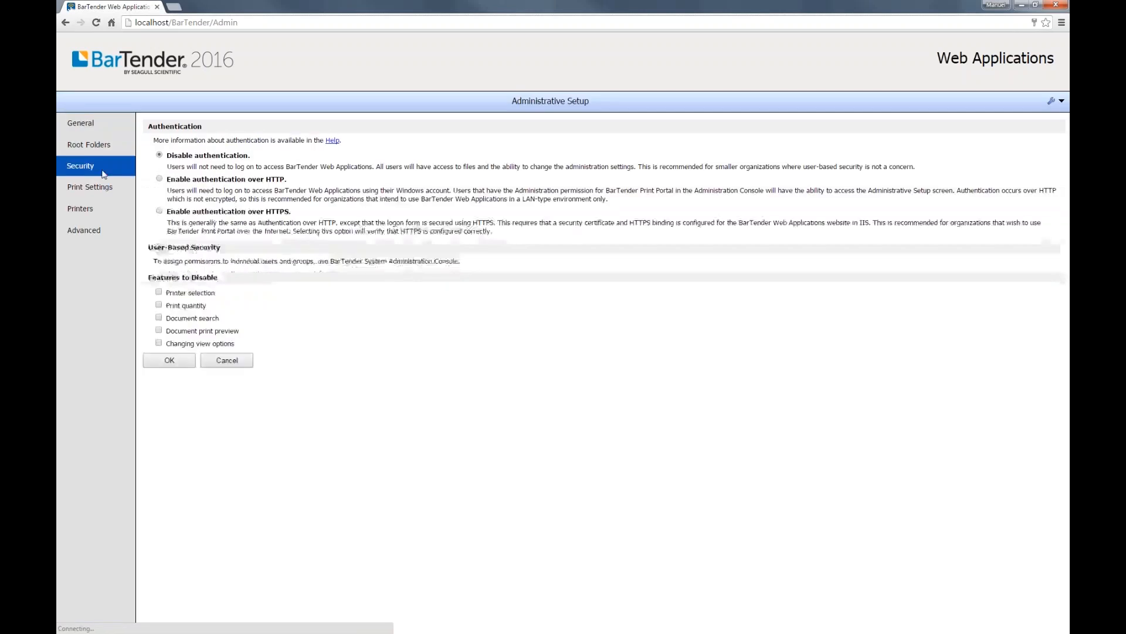
click(160, 180)
click(849, 386)
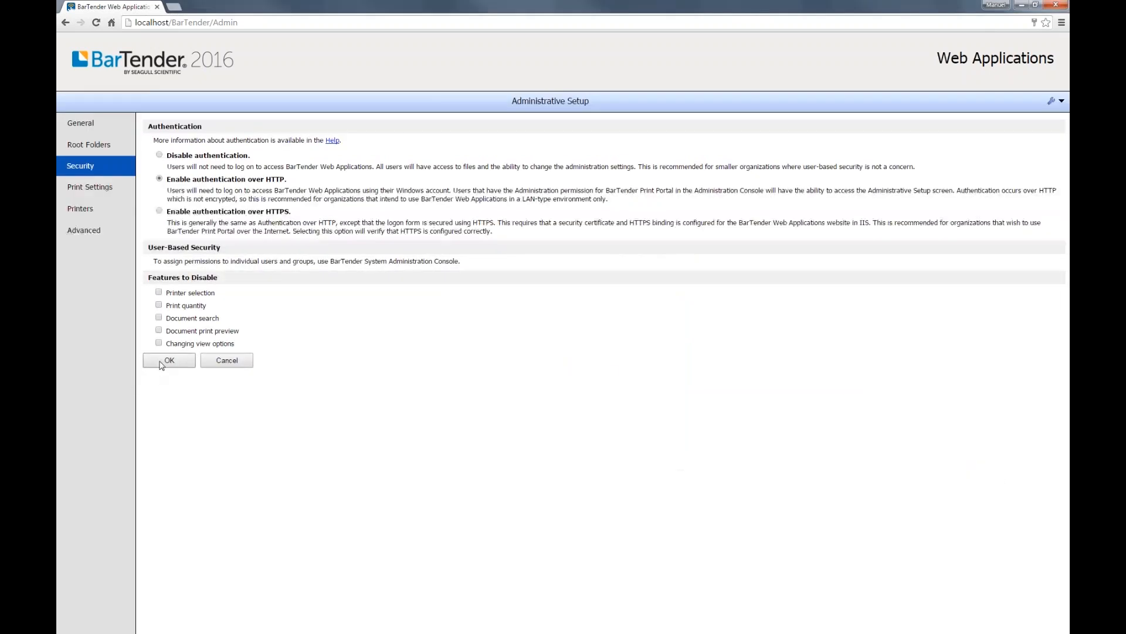
click(161, 363)
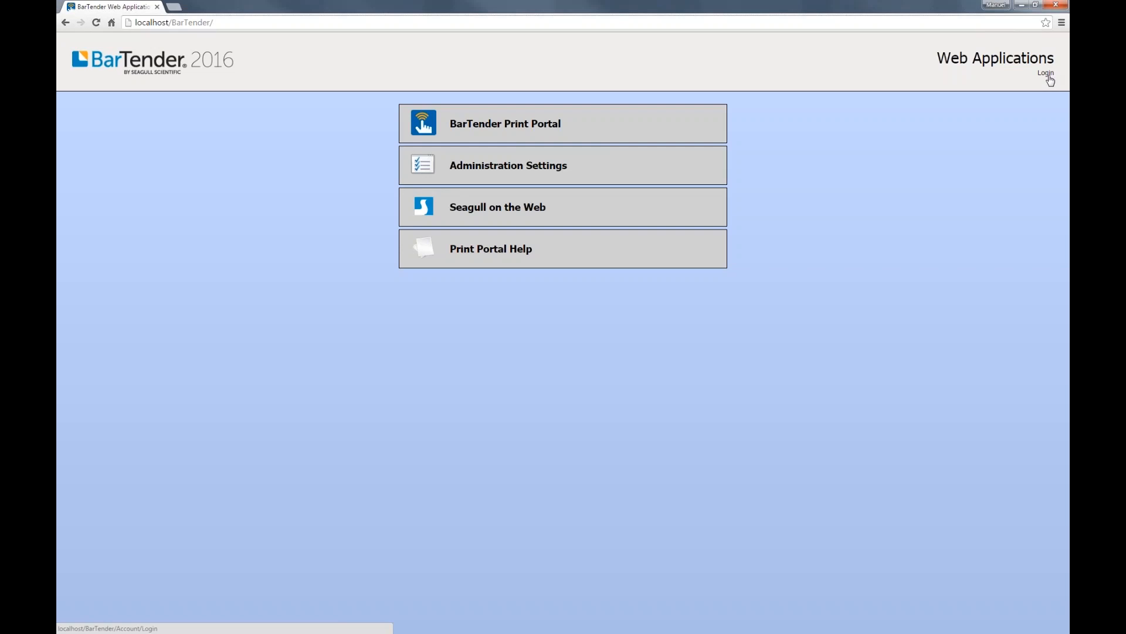
Request Print Portal, return home without logging in, then try to open Administration Settings by logging in as TestUser.
click(584, 127)
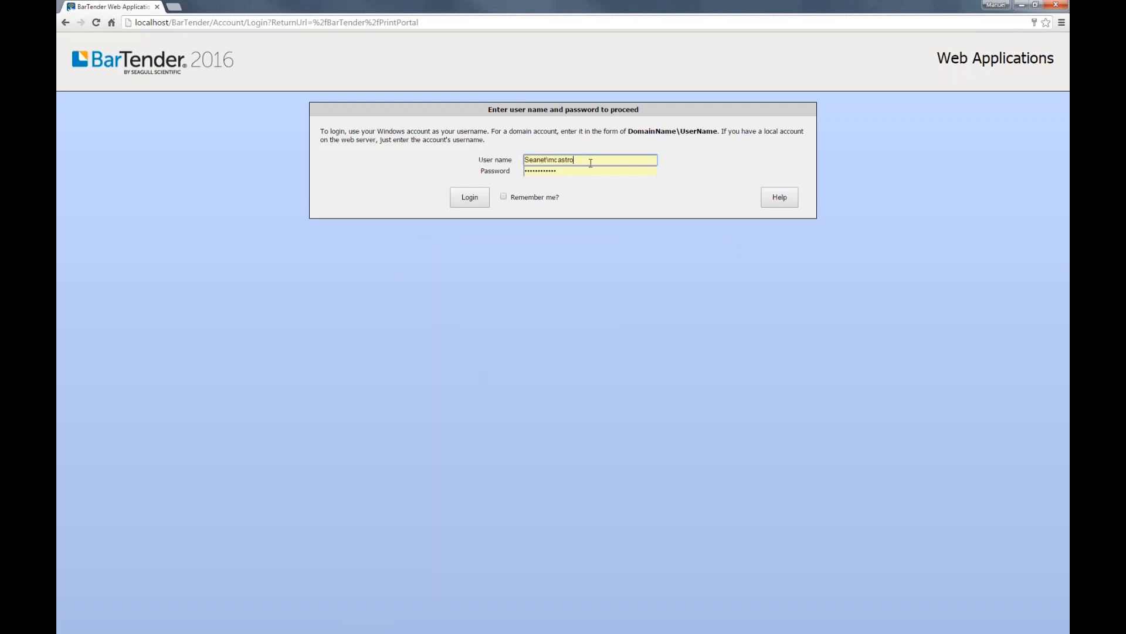
click(177, 62)
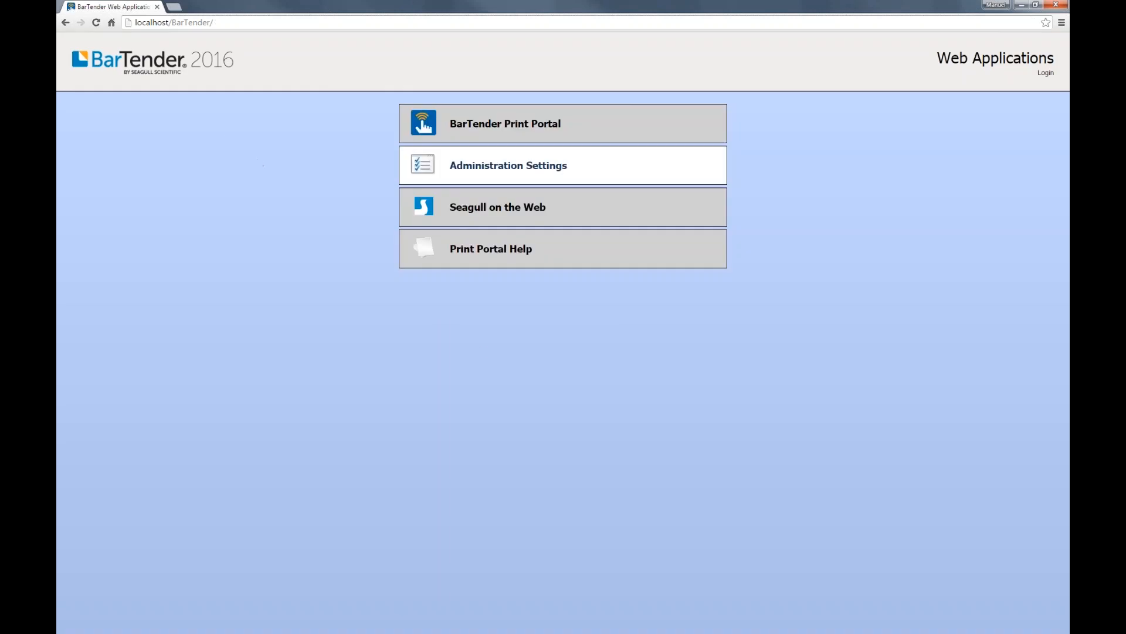
click(455, 166)
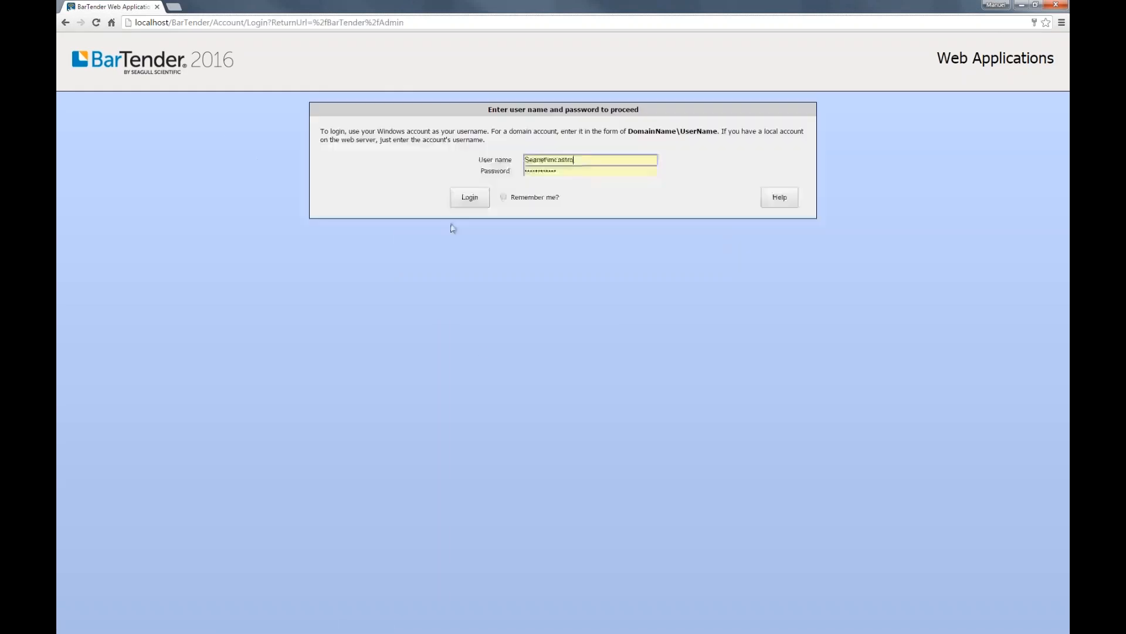
double_click(590, 160)
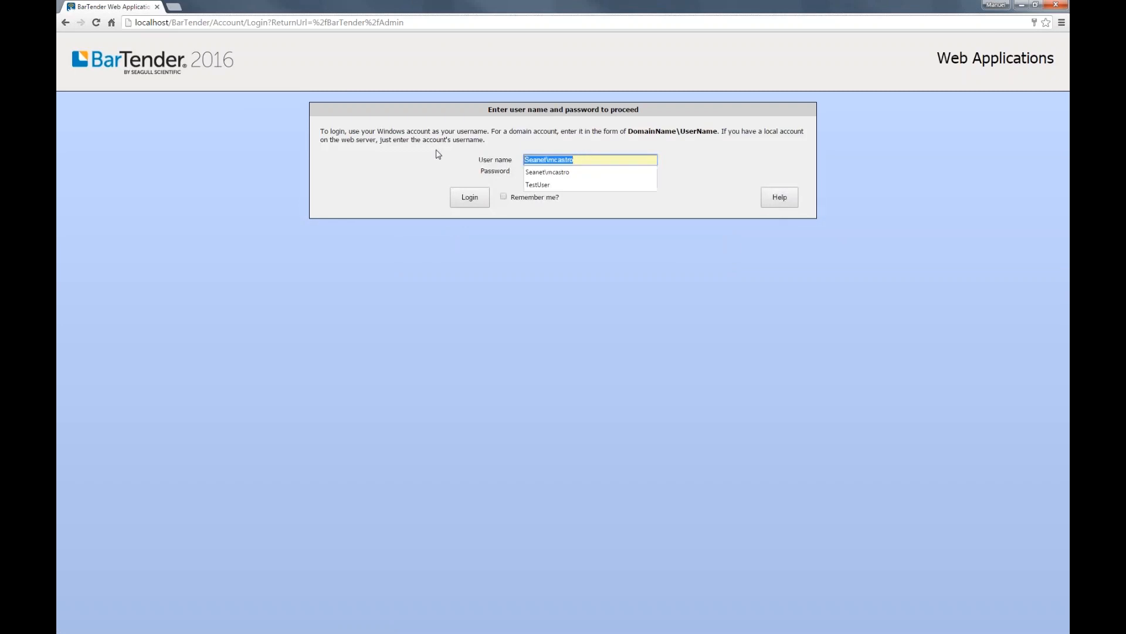
text(T)
click(525, 179)
click(457, 198)
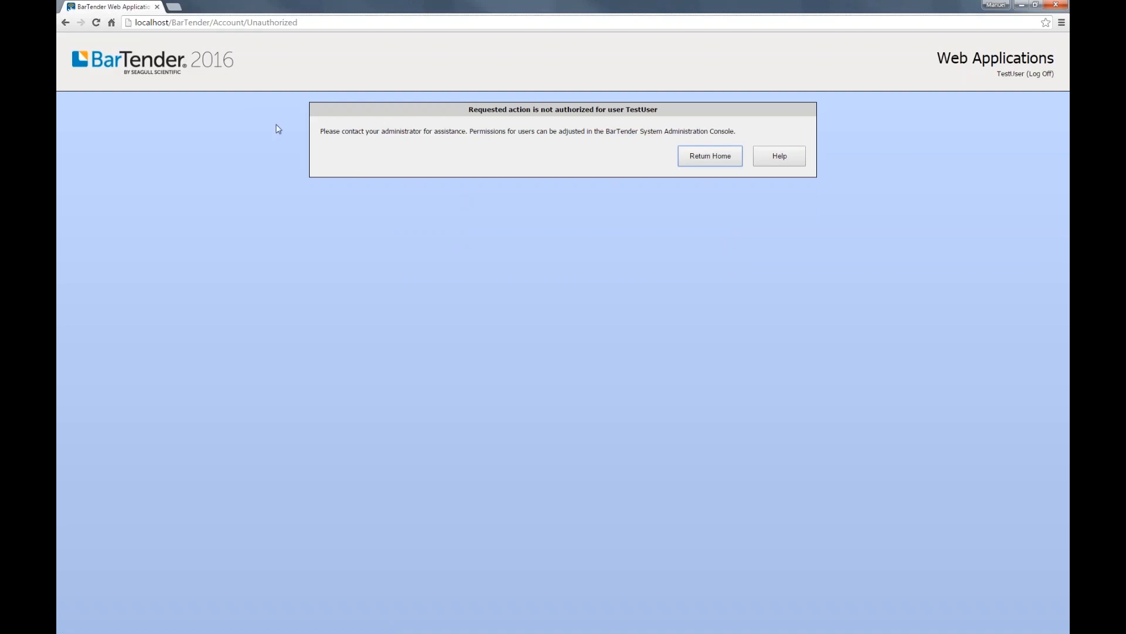
Return home, open Print Portal as TestUser to view its documents, then log off.
click(200, 64)
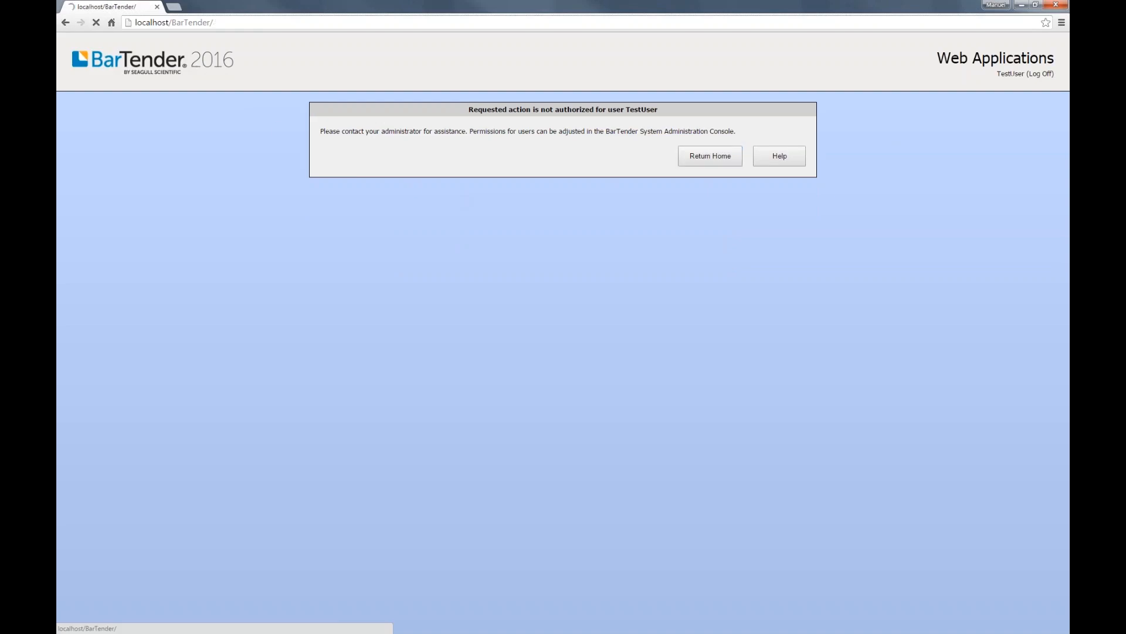
click(548, 133)
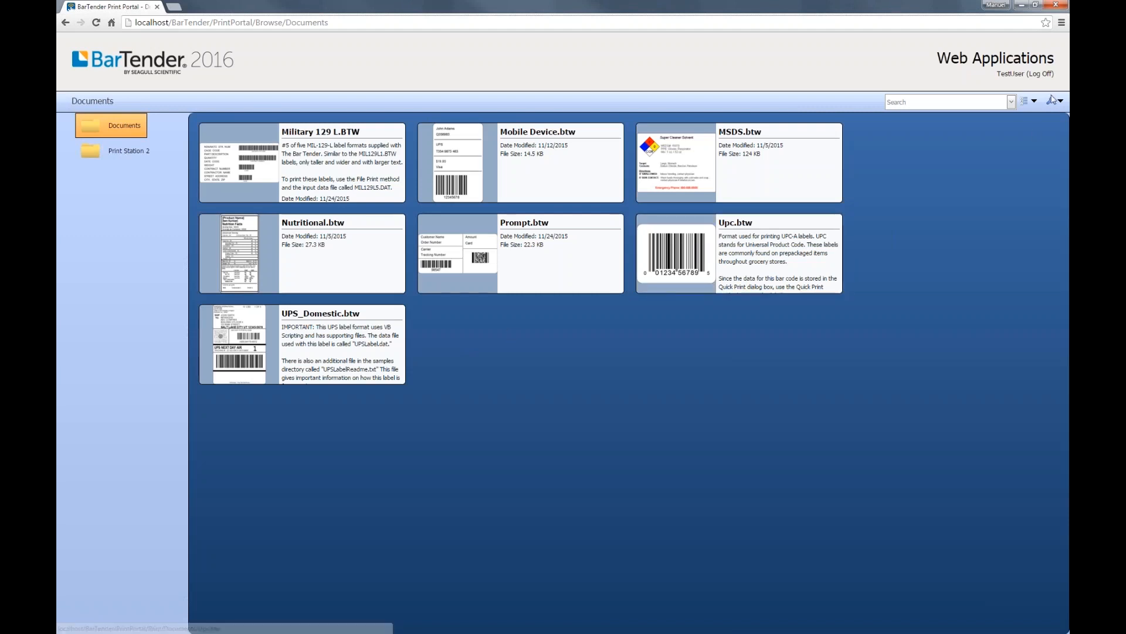
click(1047, 75)
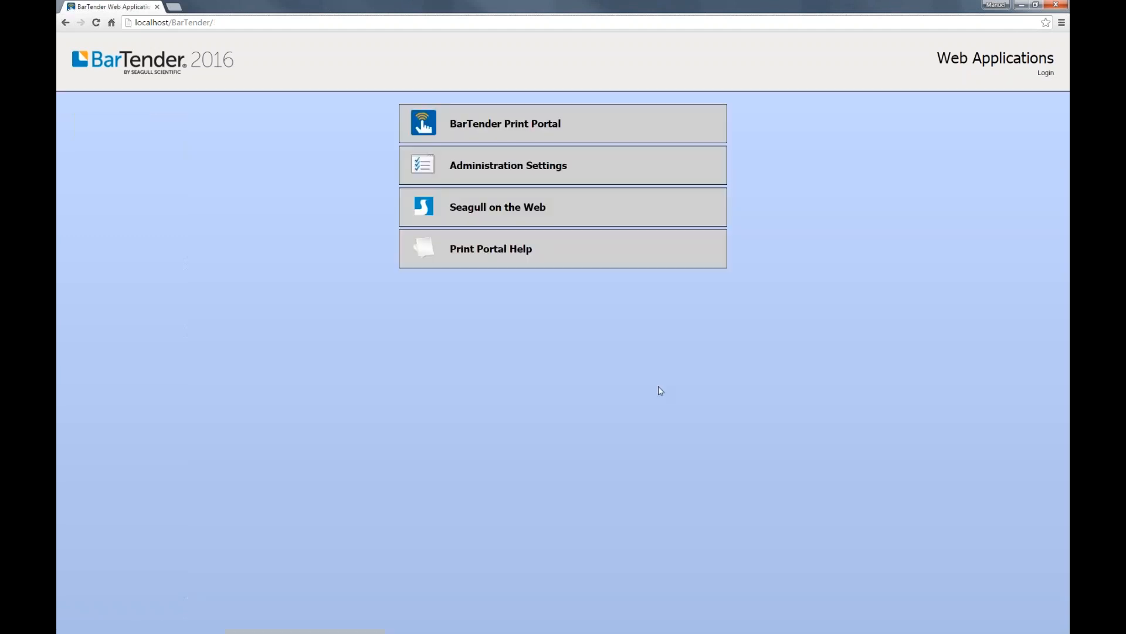
Log in to Administration Settings with the saved administrator account and open the Root Folders settings.
click(559, 174)
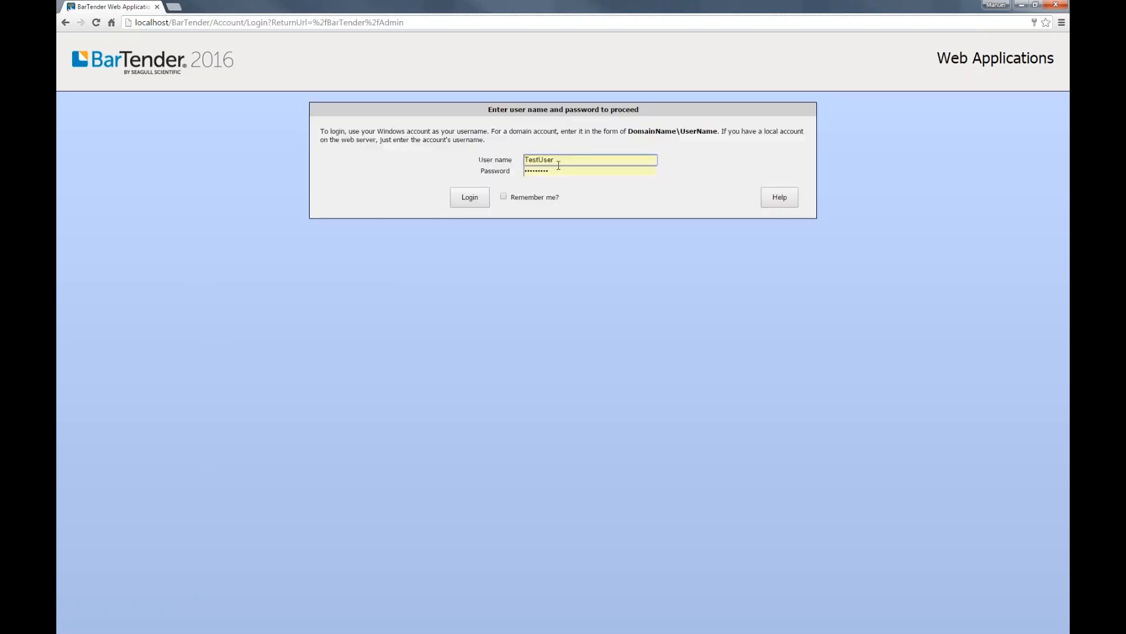
double_click(558, 163)
text(S)
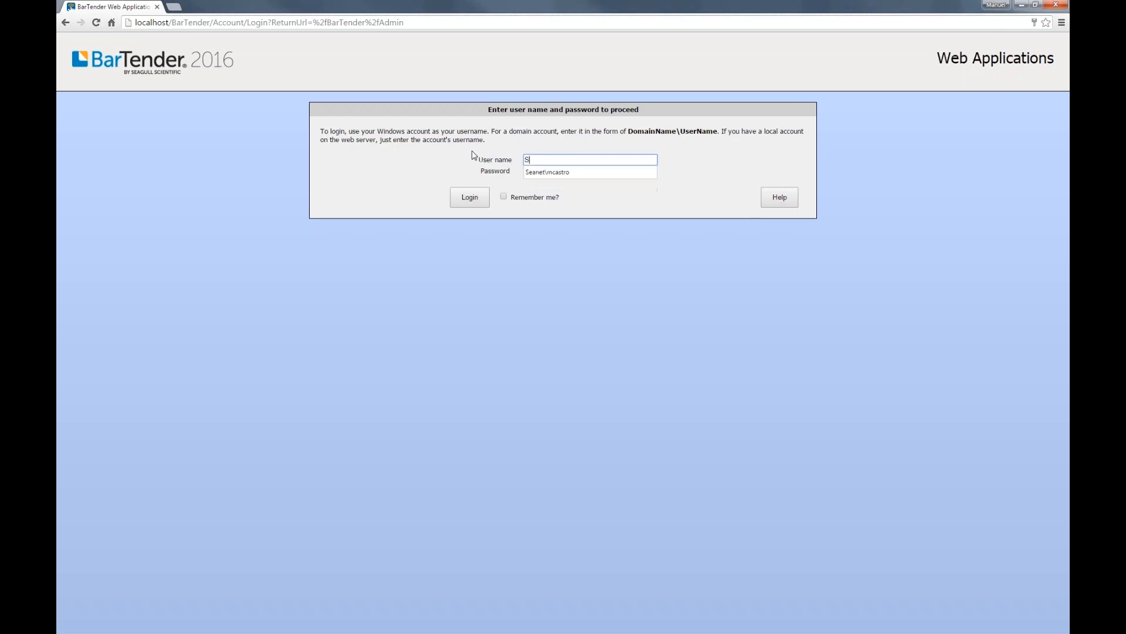
click(539, 176)
click(466, 198)
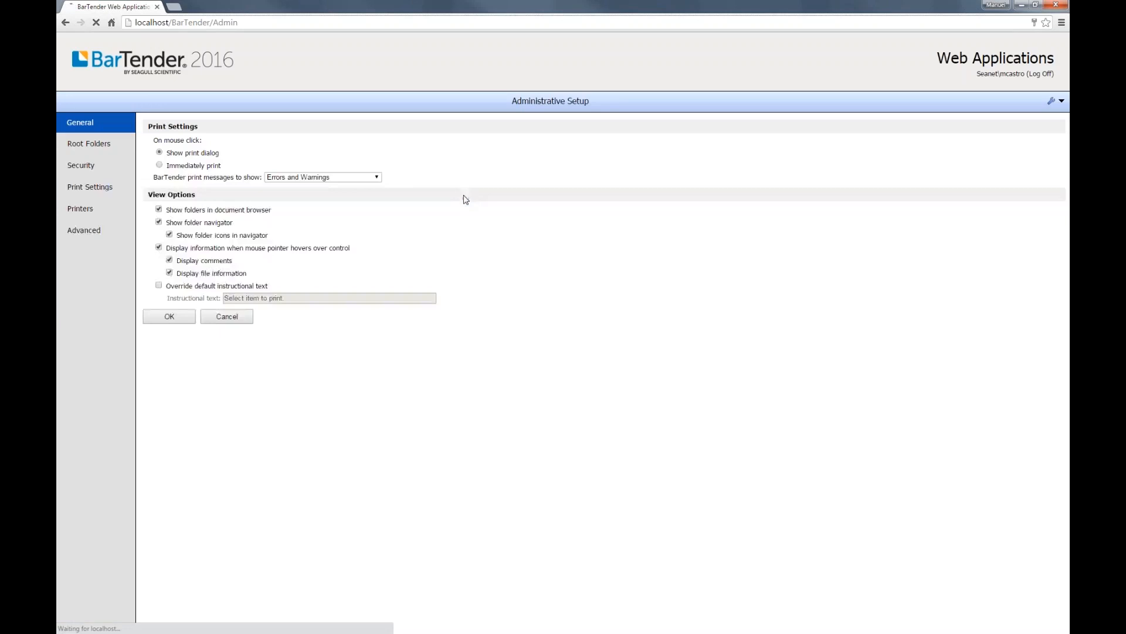
click(123, 146)
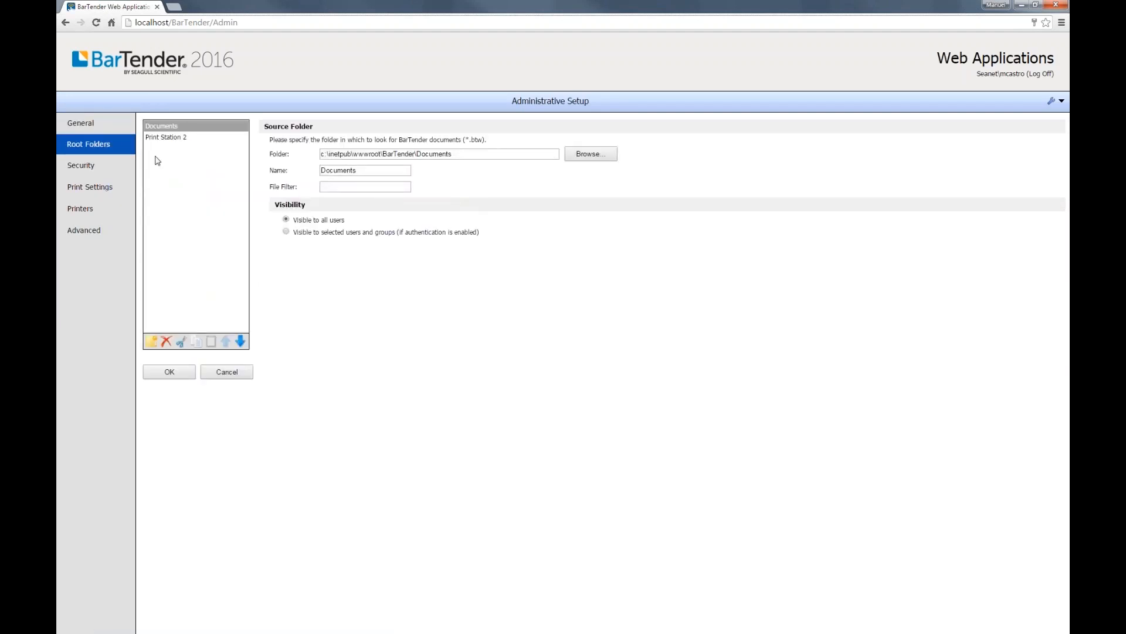
Make the Documents root folder visible only to selected users, add the administrator's domain user account, and save the settings.
click(286, 231)
click(301, 330)
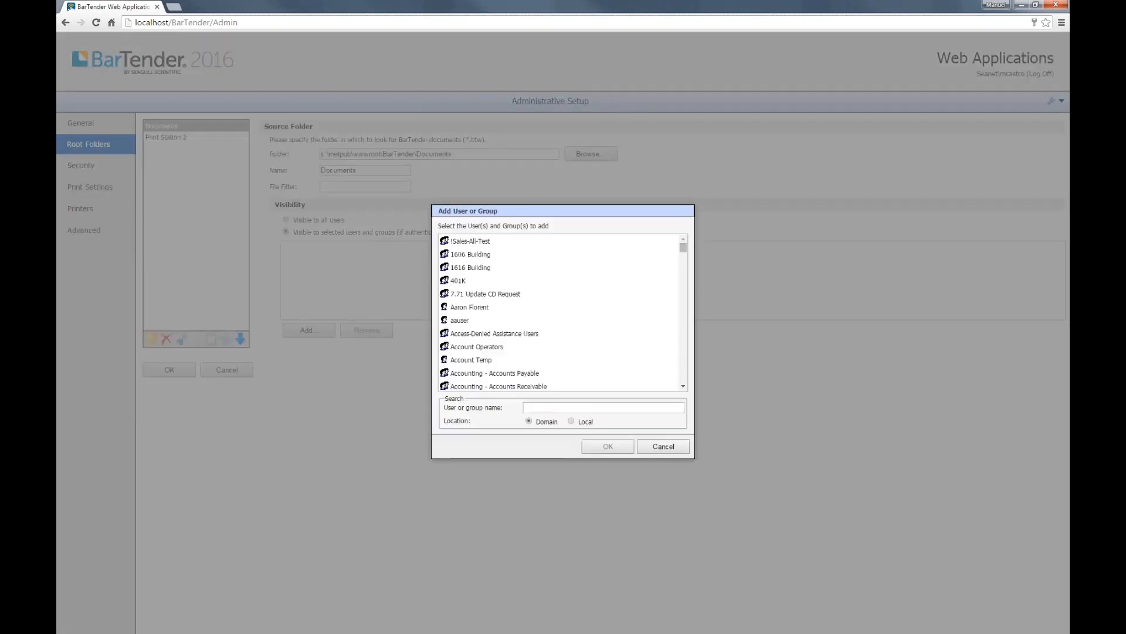
text(mann)
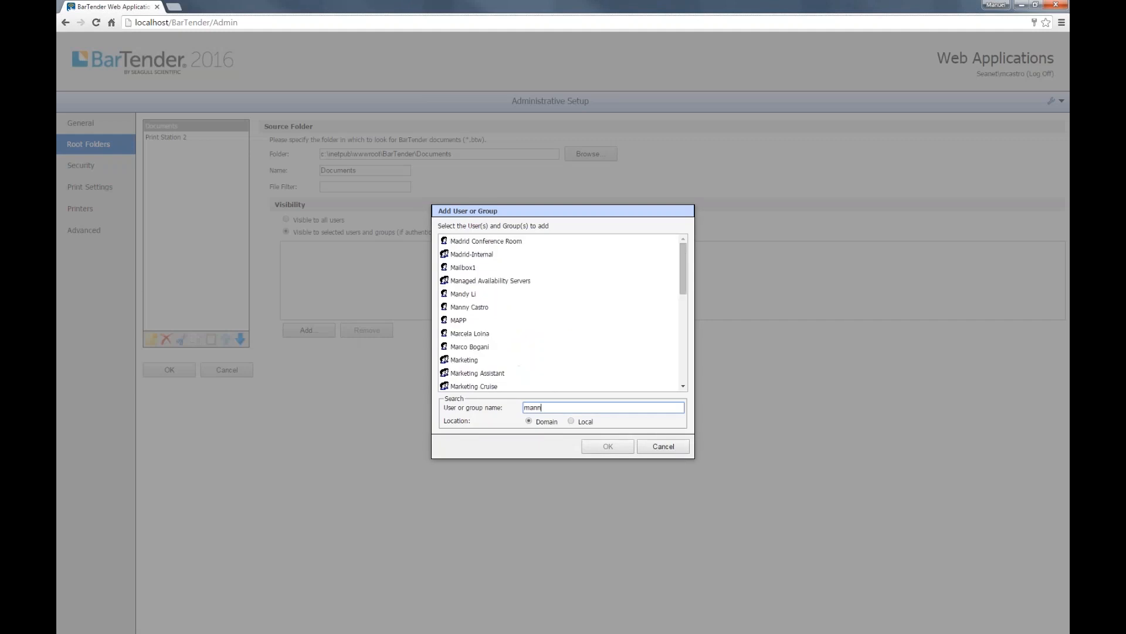
click(480, 243)
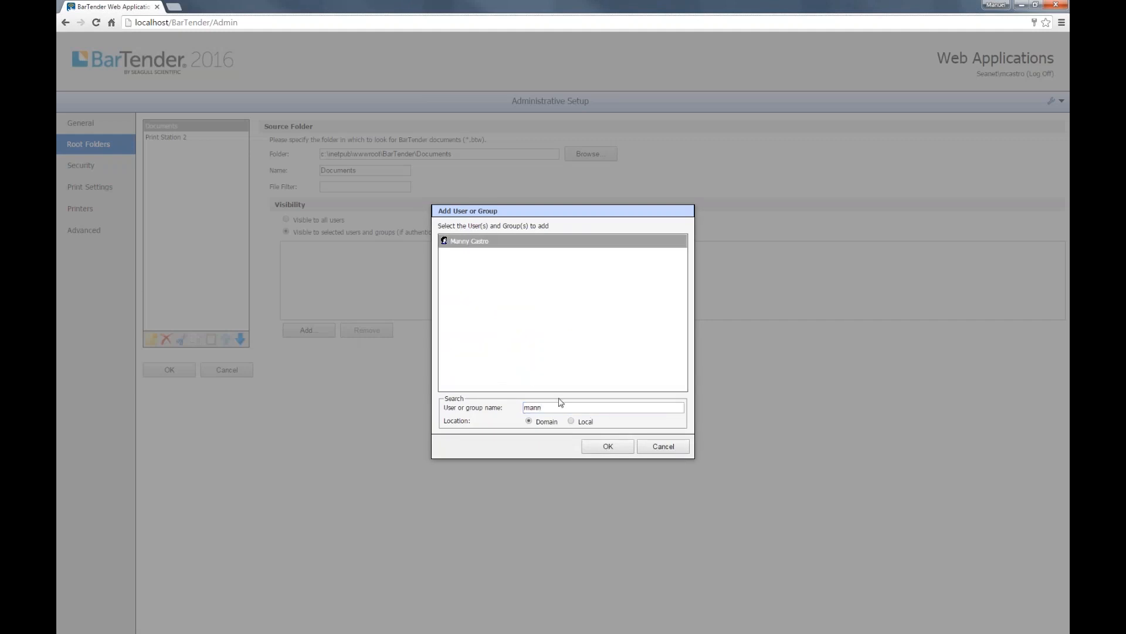
click(605, 445)
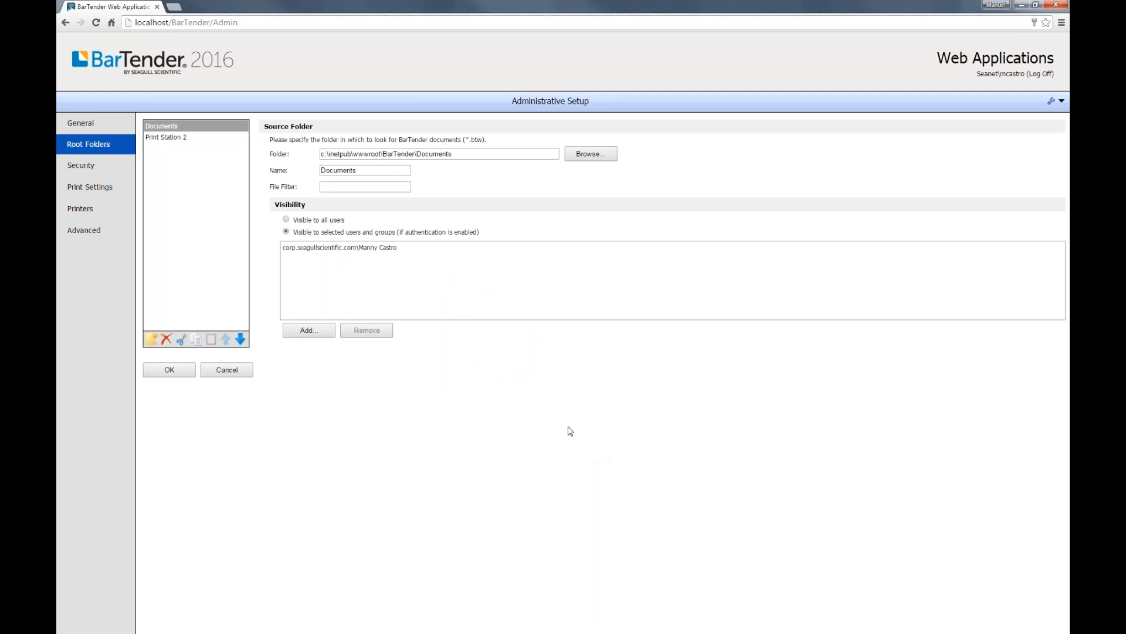
click(207, 142)
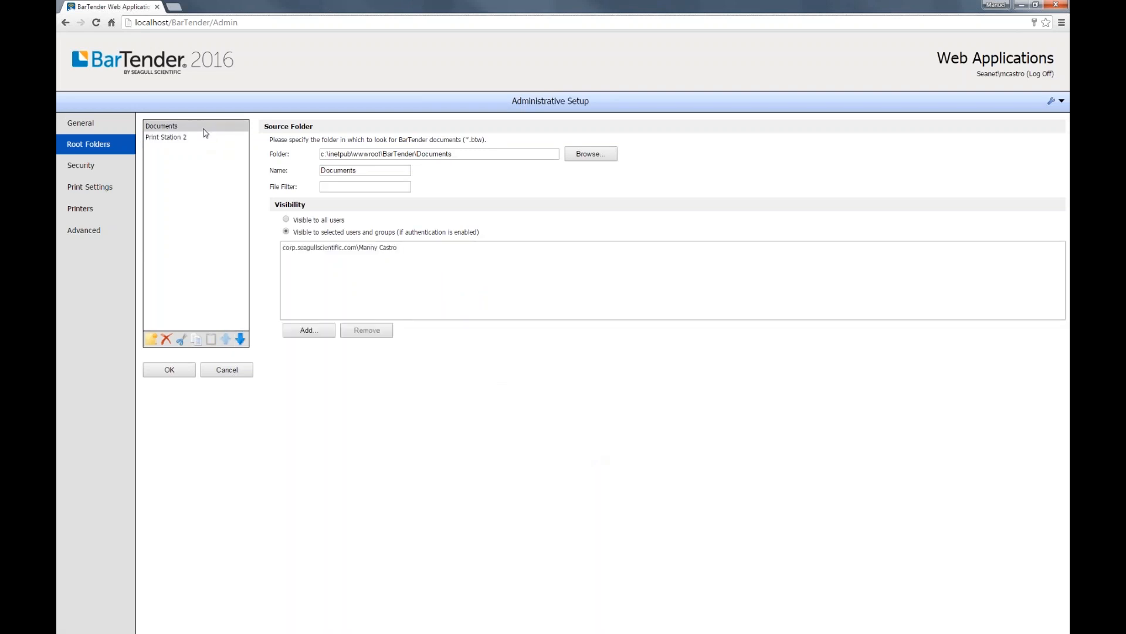
click(206, 134)
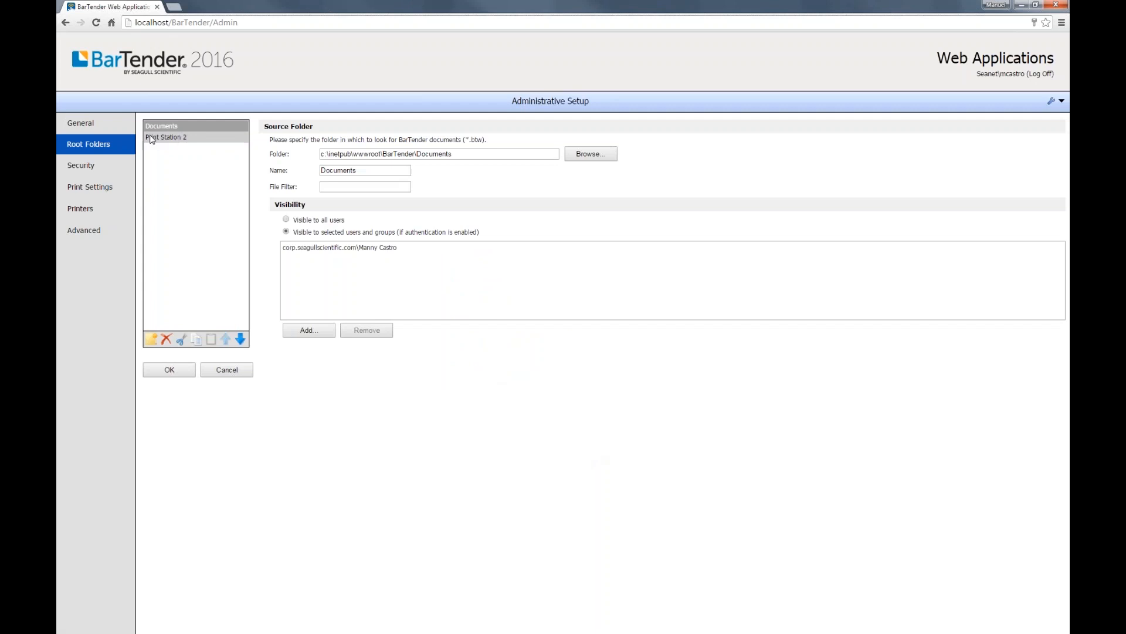
click(179, 370)
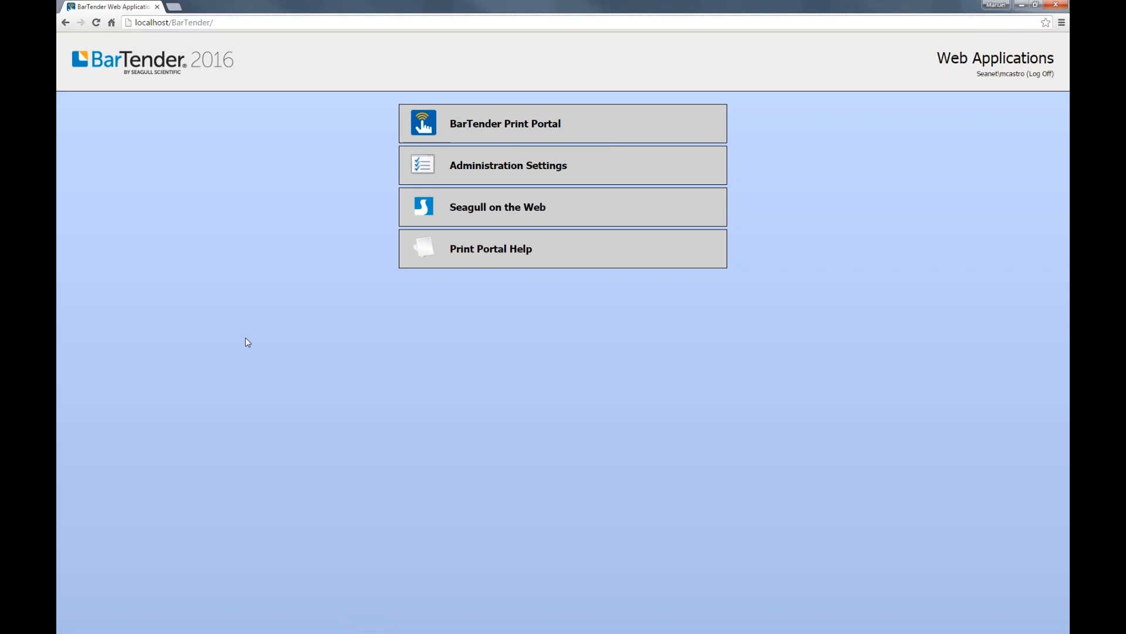
Log off, log back in as TestUser with the saved credentials, and open Print Portal to check which folders are available.
click(1036, 74)
click(1046, 74)
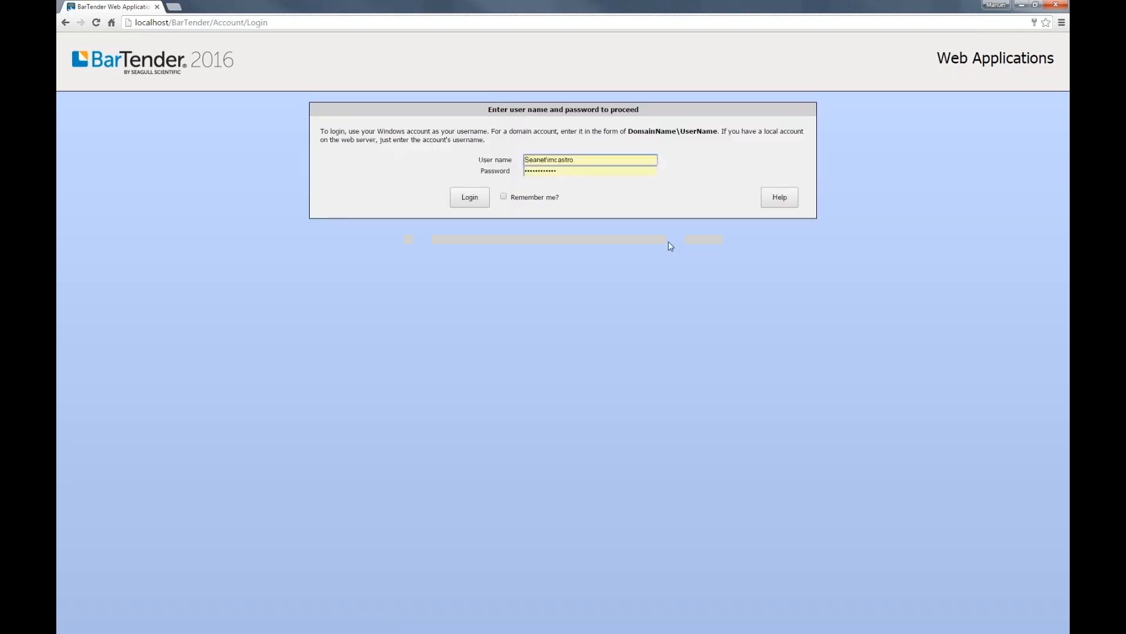
triple_click(570, 159)
text(te)
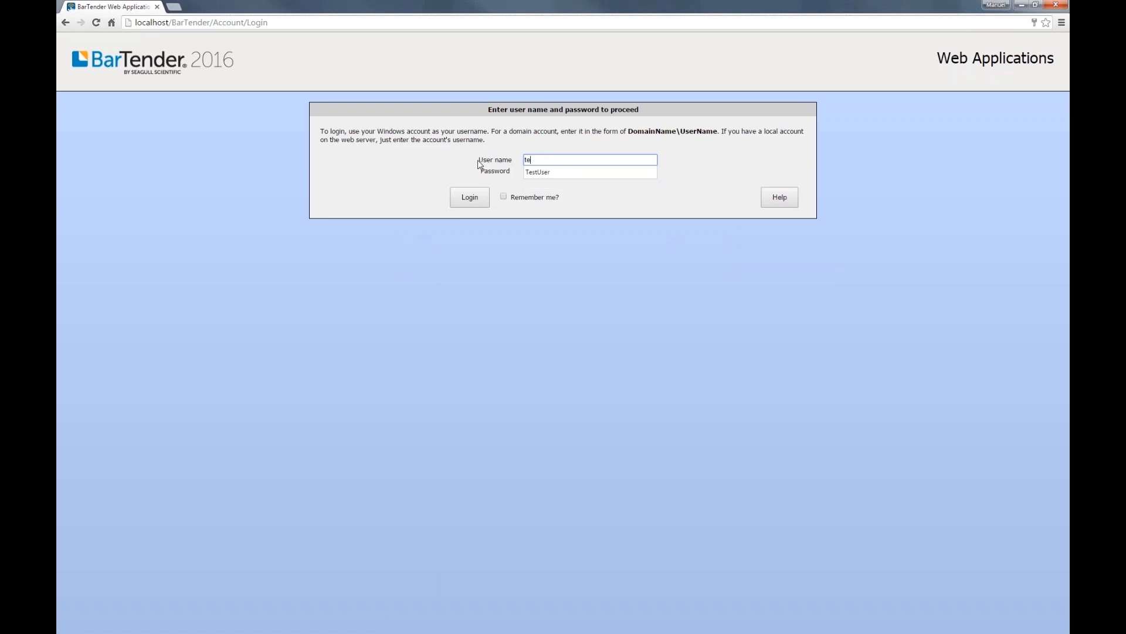
text(stUser)
click(546, 174)
click(470, 199)
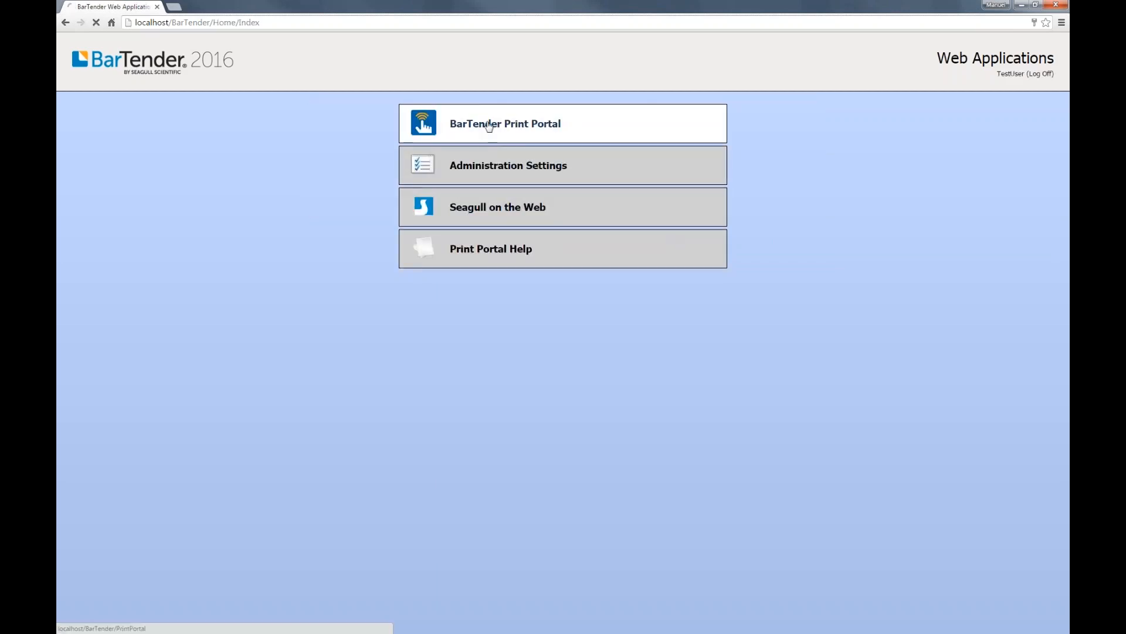
click(490, 126)
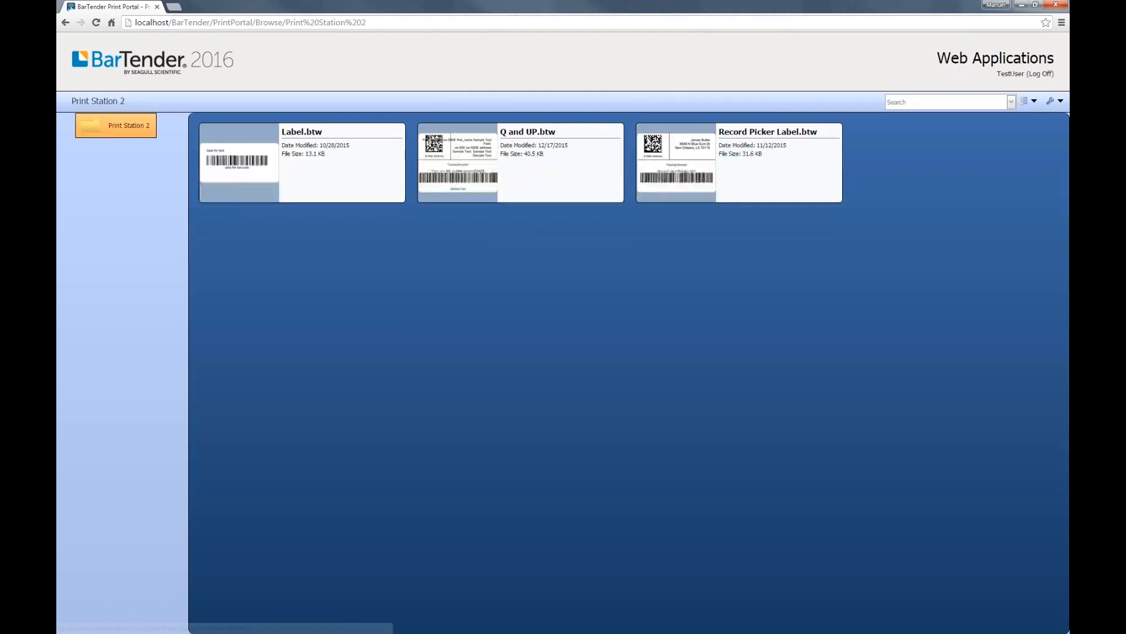
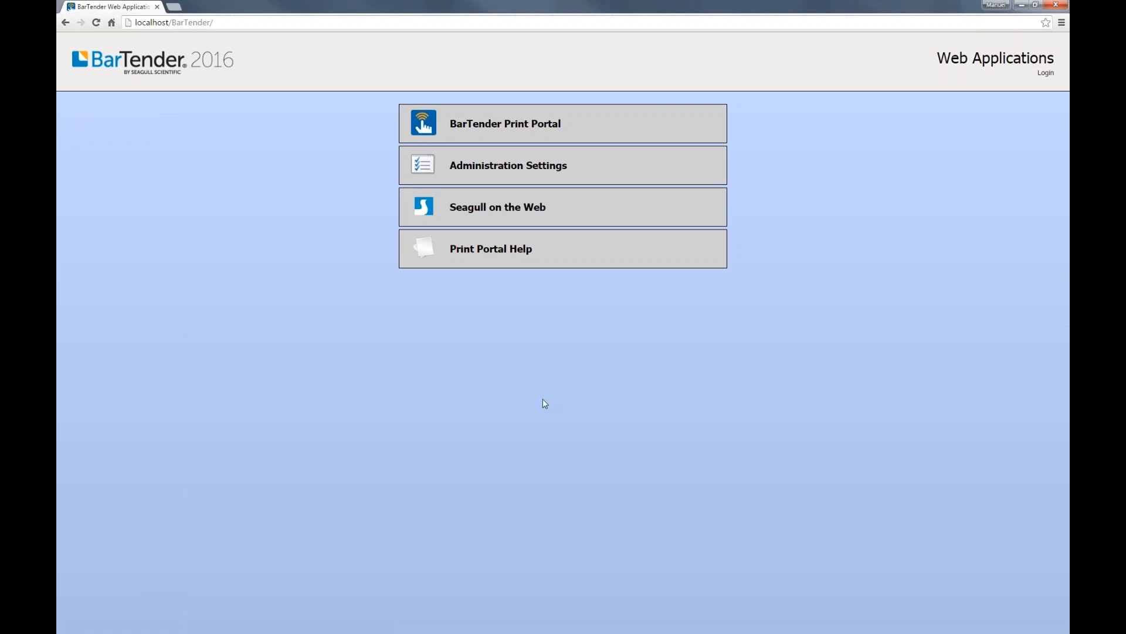
Log in with the saved administrator domain account and open Print Portal to check the available folders.
click(1046, 73)
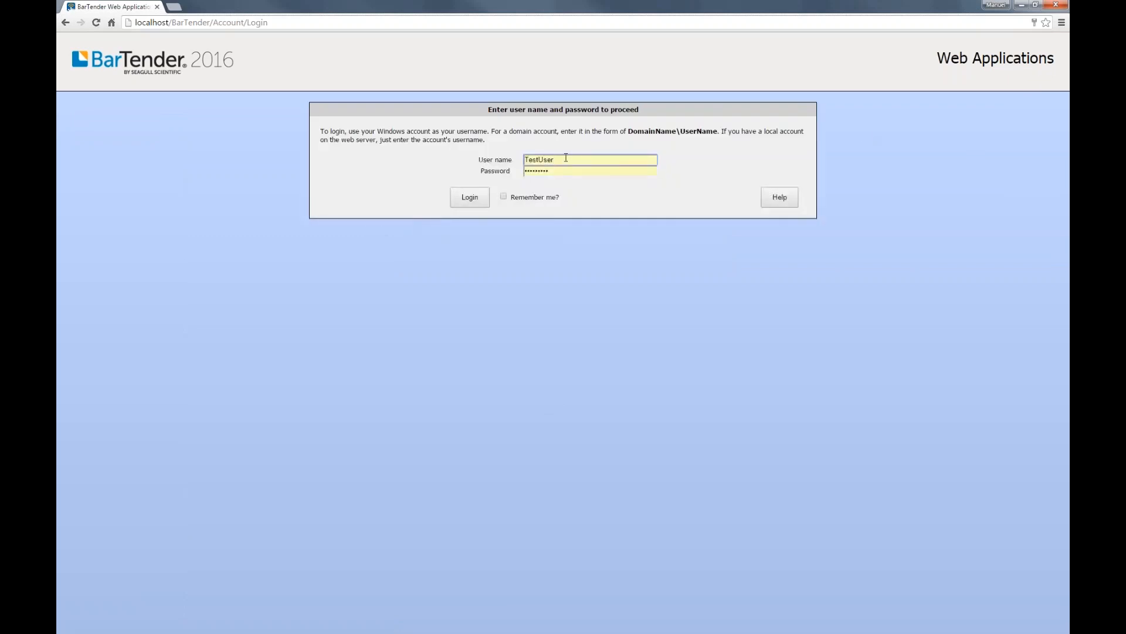
double_click(549, 159)
text(Seanet\mca)
click(551, 176)
click(469, 197)
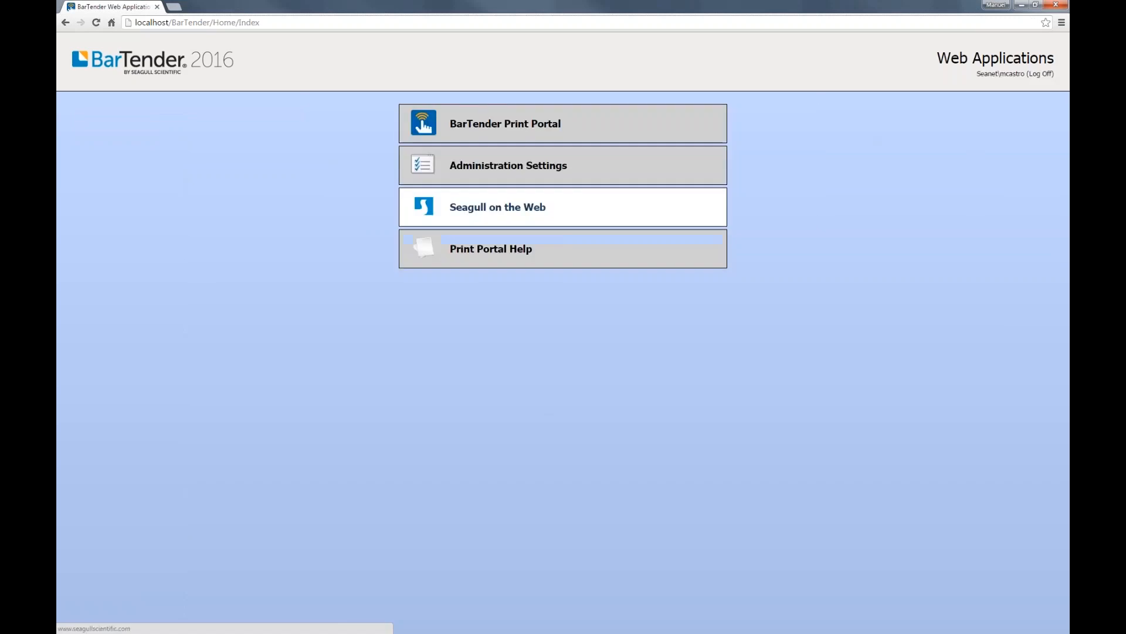
click(492, 131)
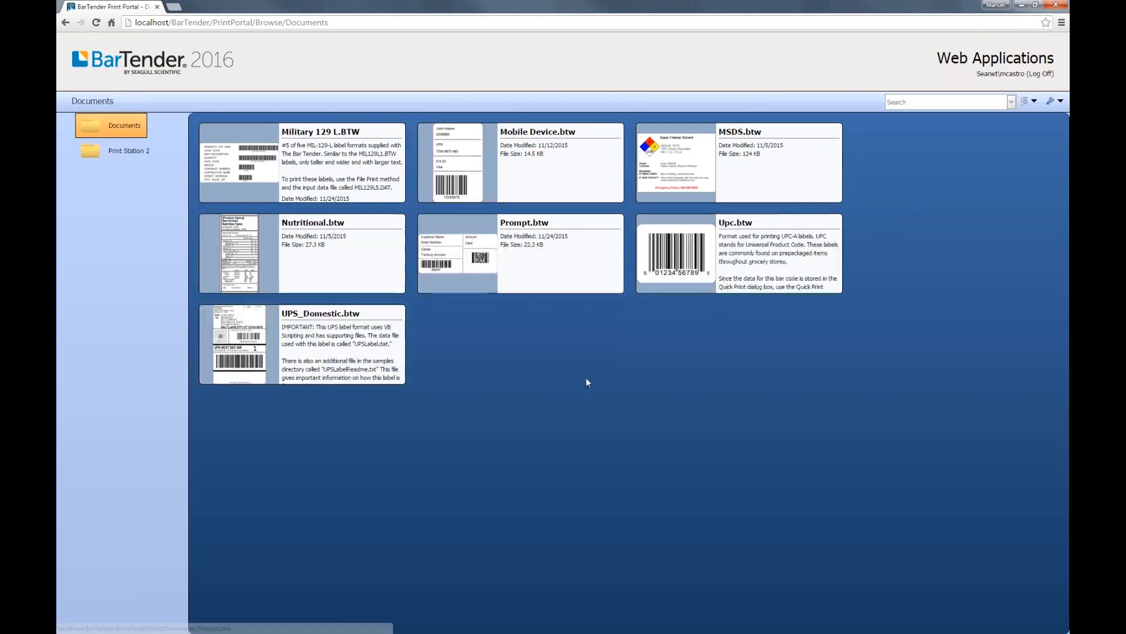
Open Mobile Device.btw for printing, start adding a printer, and view the wizard's Zatar account page for cloud-connected printers.
click(544, 171)
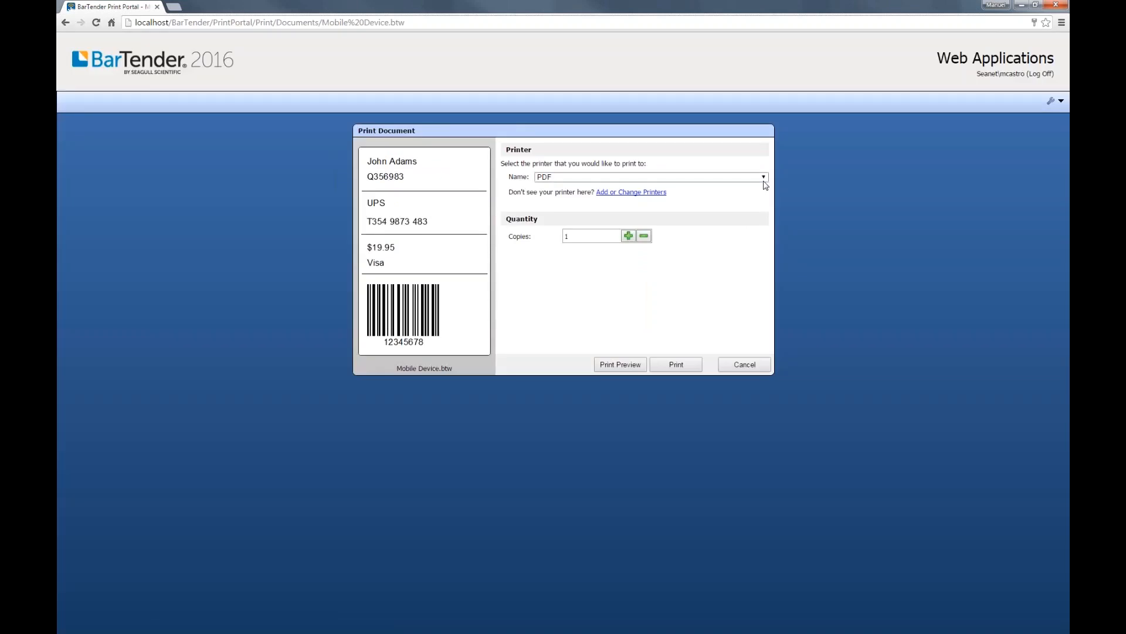
click(763, 179)
click(763, 181)
click(652, 192)
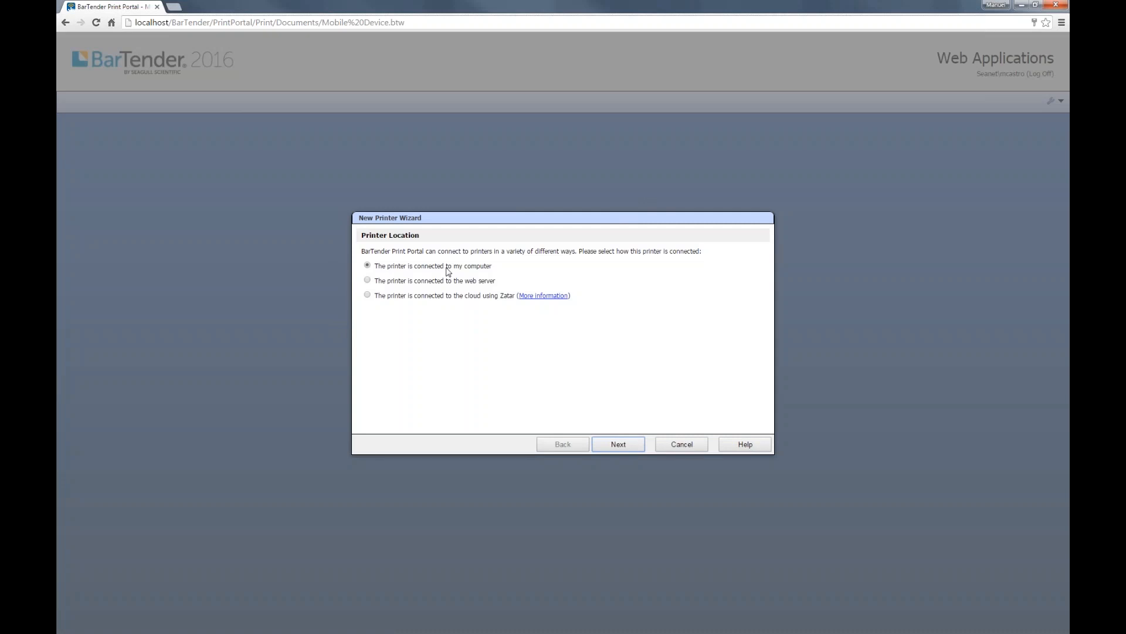
click(383, 283)
click(601, 444)
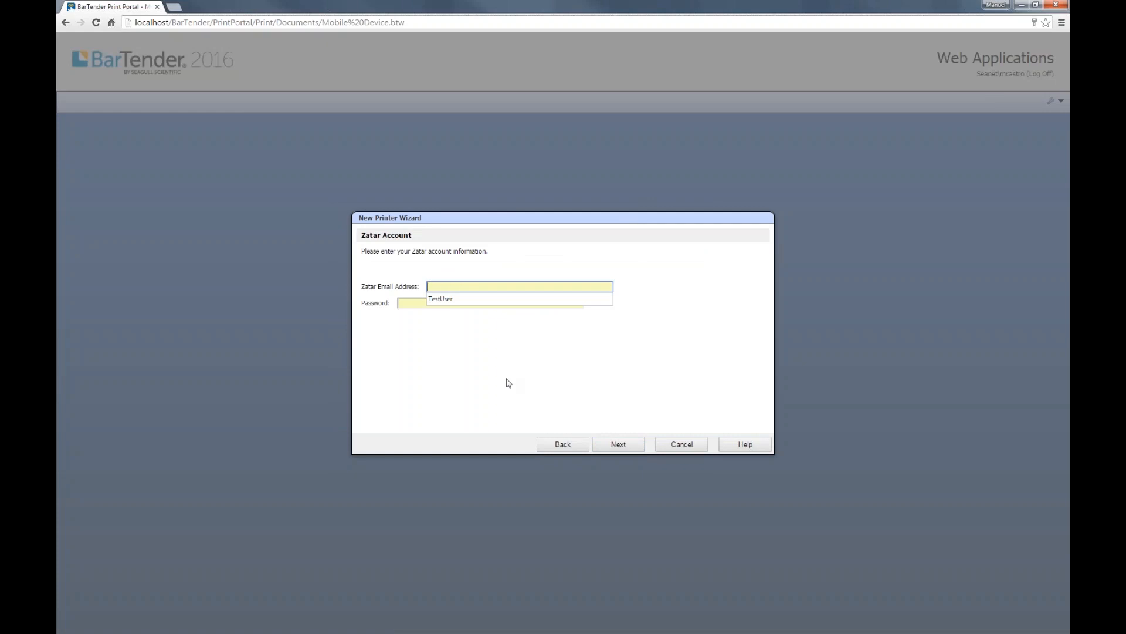
Try configuring the web server printer Datamax-O'Neil I-4212 for the current user only, but cancel the wizard and the print dialog.
click(562, 444)
click(446, 284)
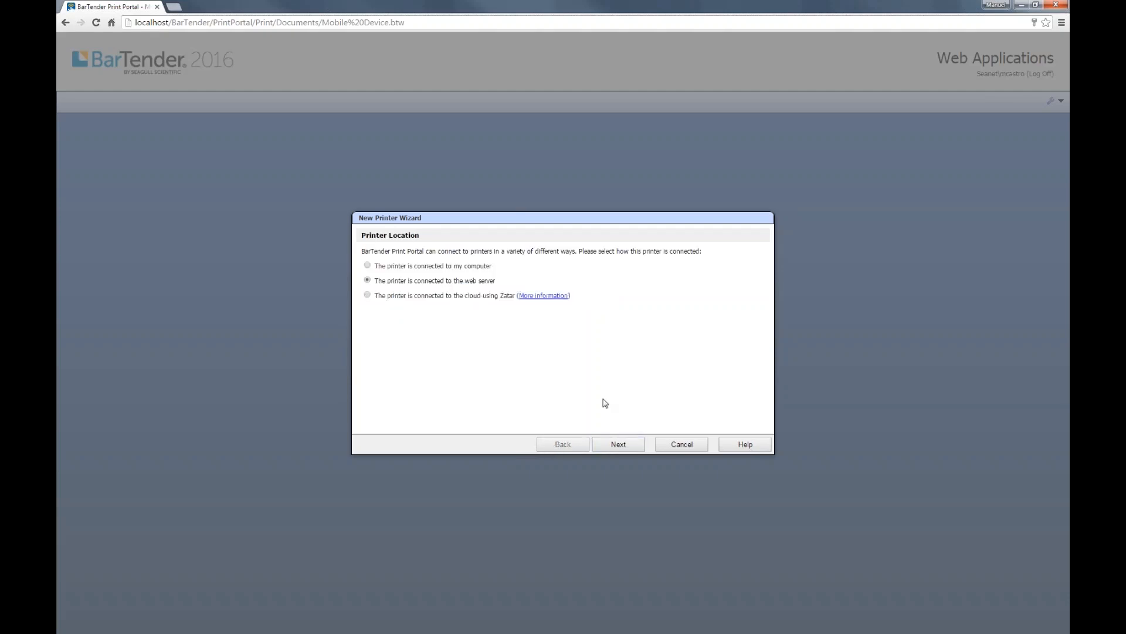
click(608, 445)
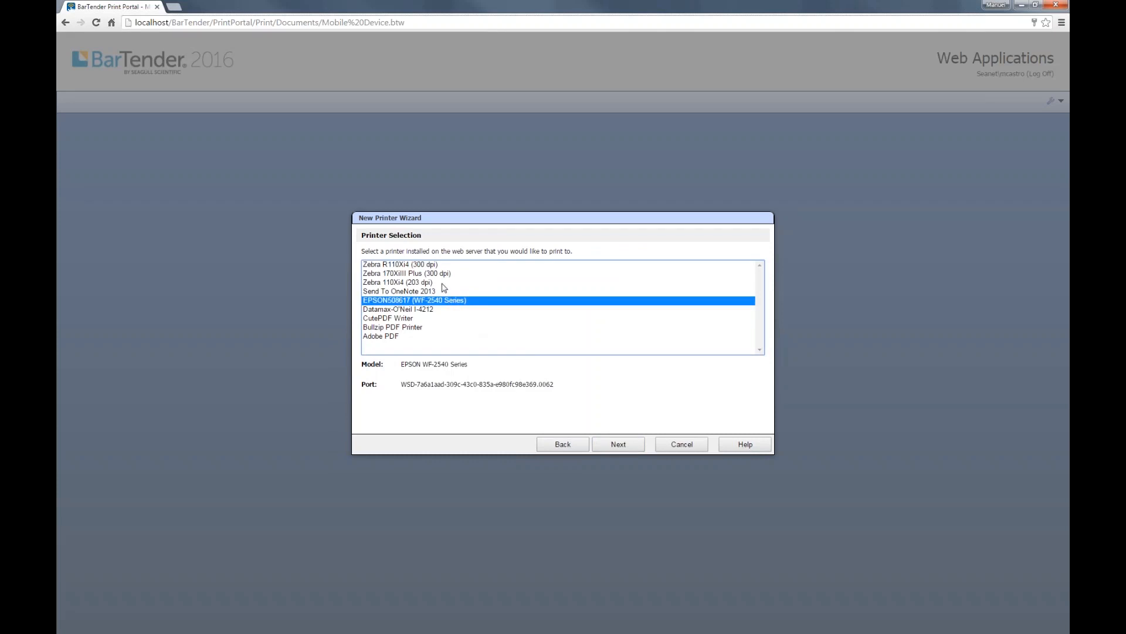
click(422, 309)
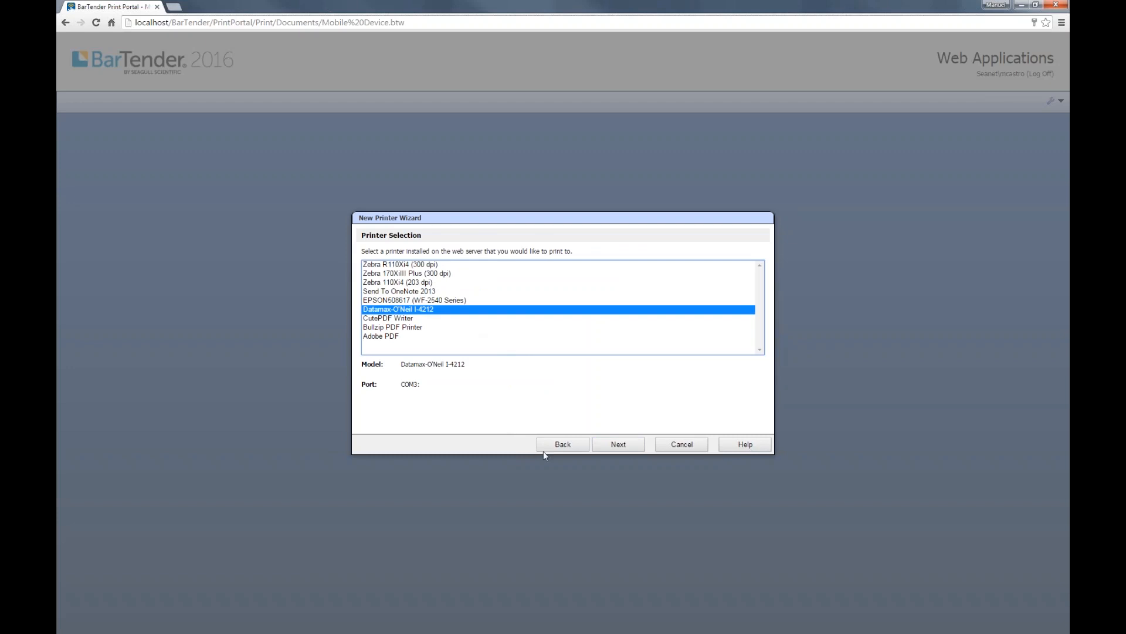
click(616, 445)
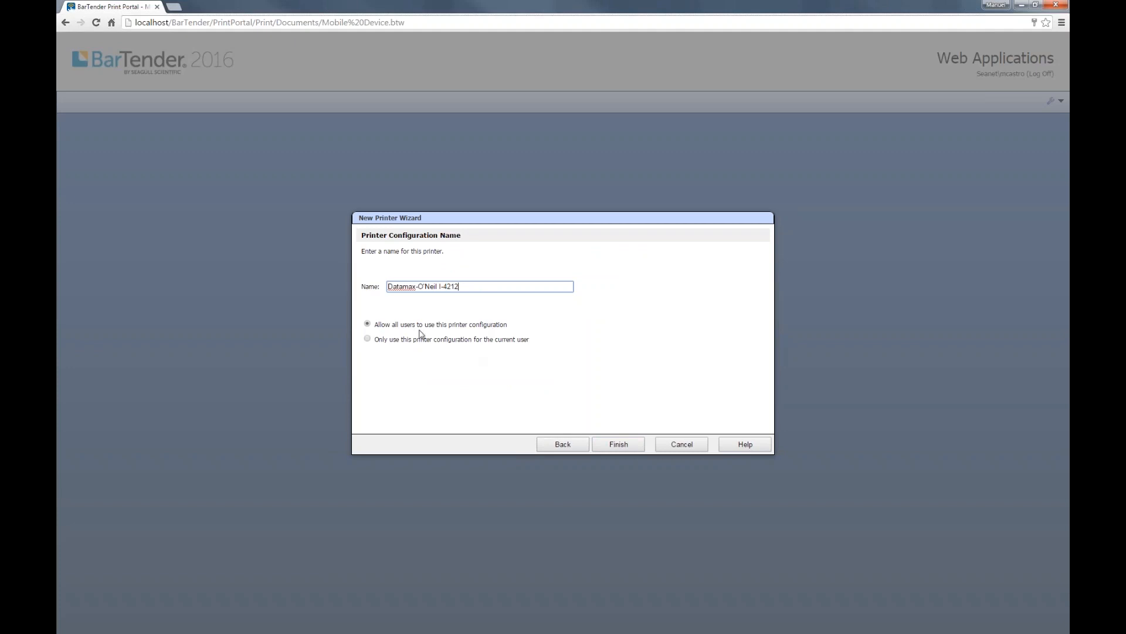
click(367, 324)
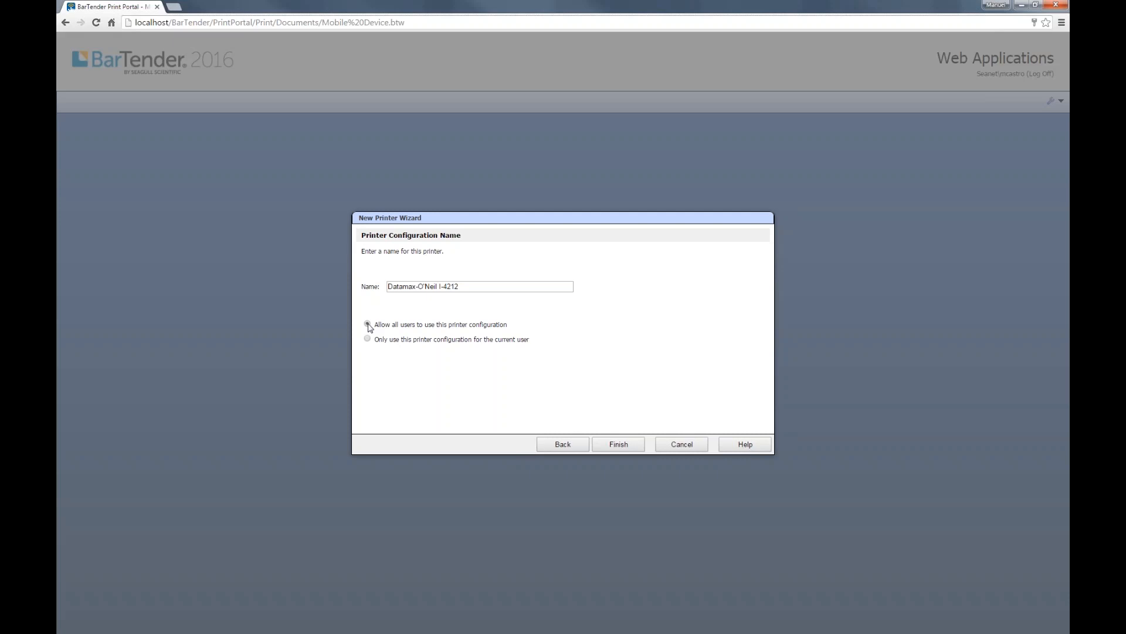
click(368, 339)
click(682, 446)
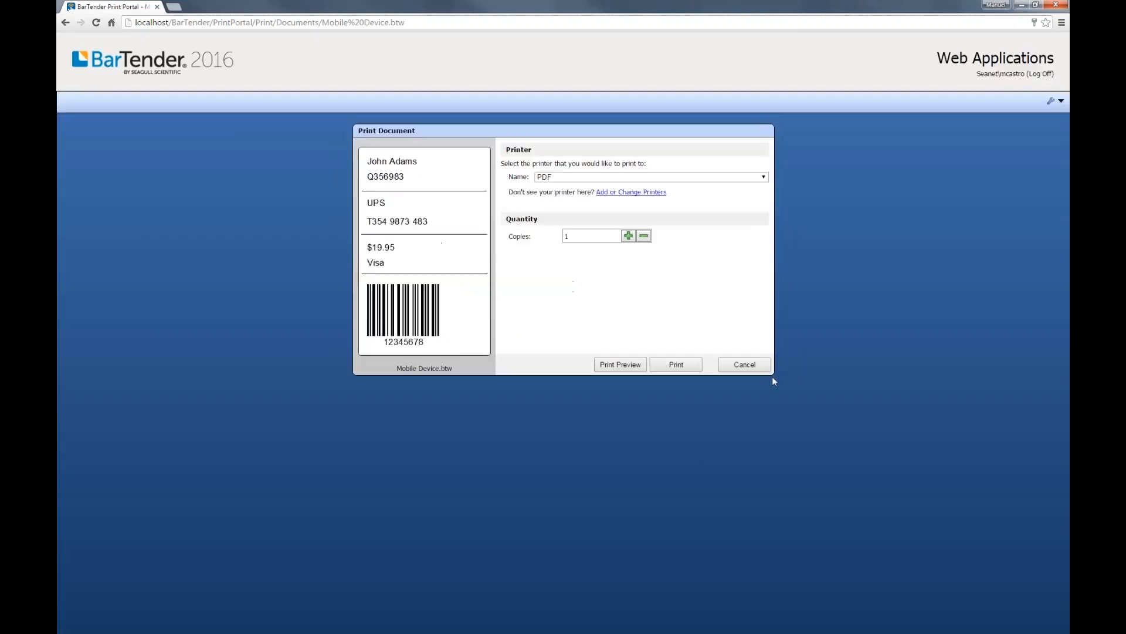
click(758, 370)
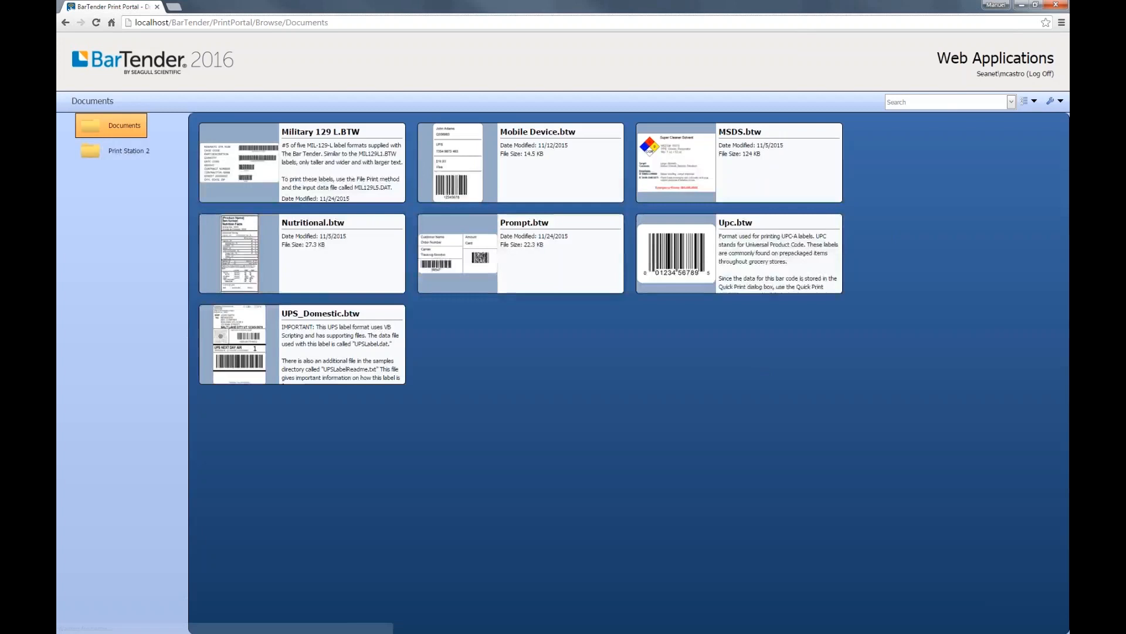
In Administration Settings, add the web server printer Datamax-O'Neil I-4212 for all users, name it "Datamax-O'Neil I-4212 Global", and save.
click(148, 64)
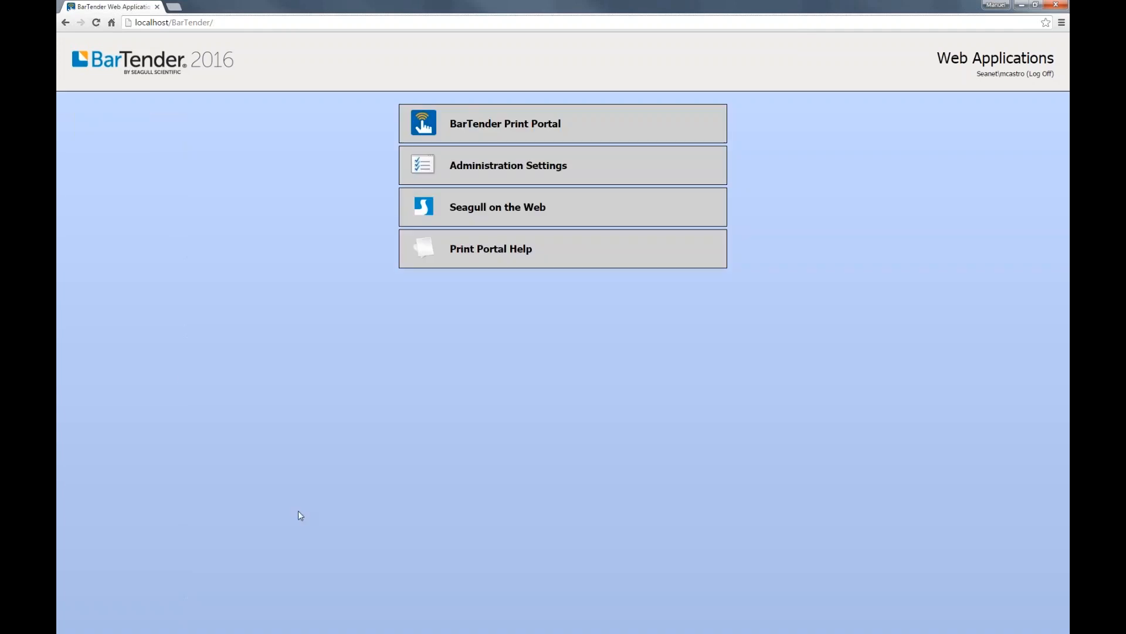
click(508, 165)
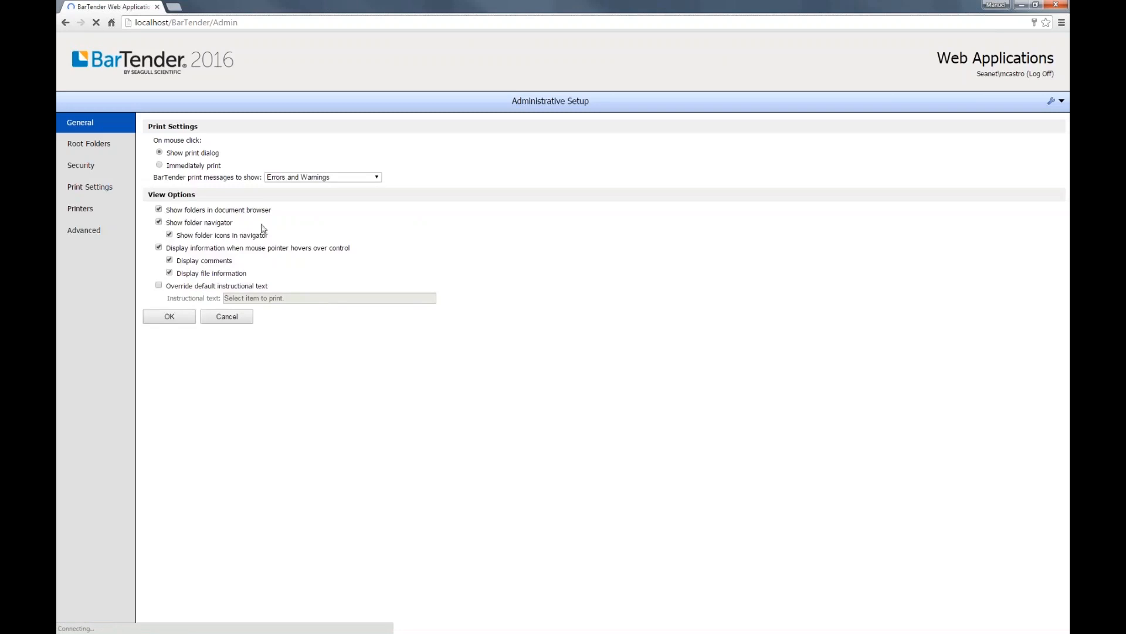
click(73, 210)
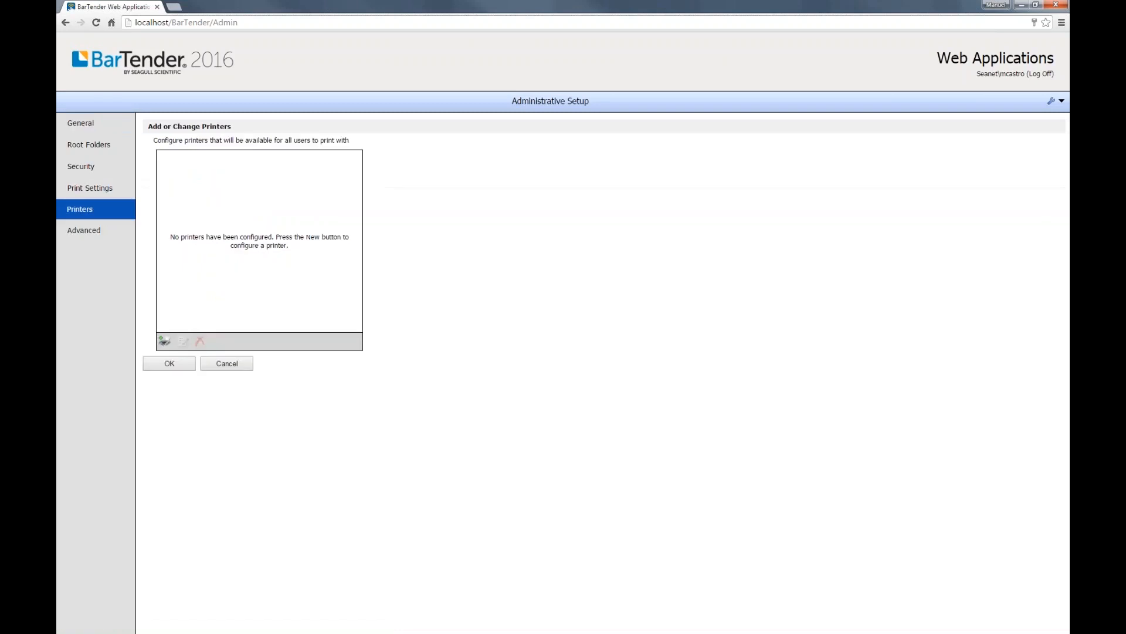
click(163, 340)
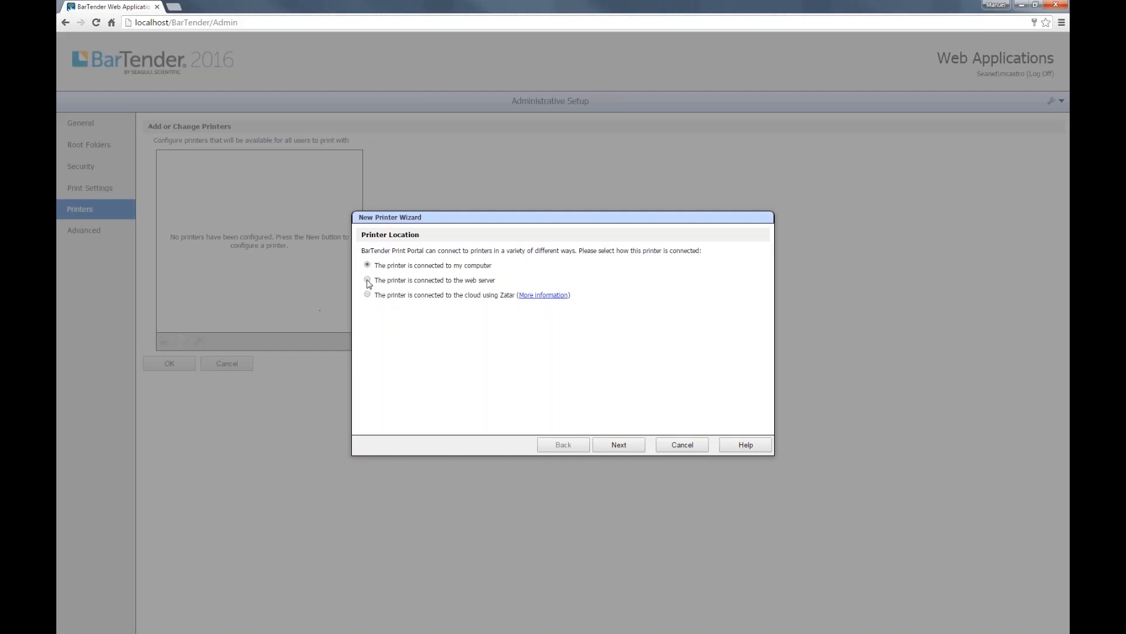
click(368, 280)
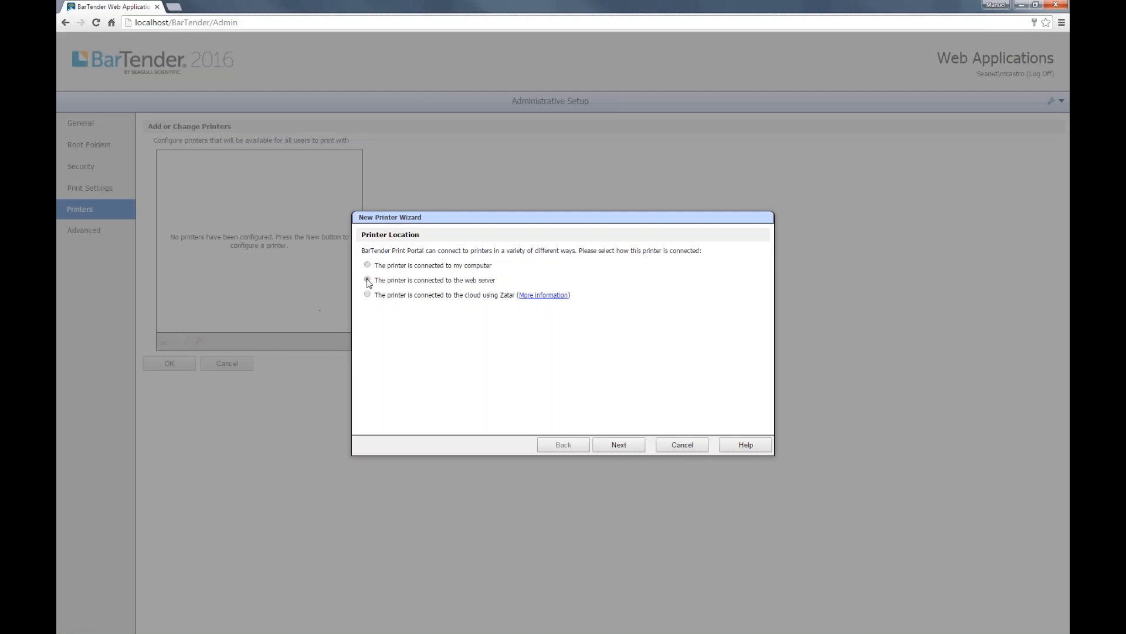
click(603, 446)
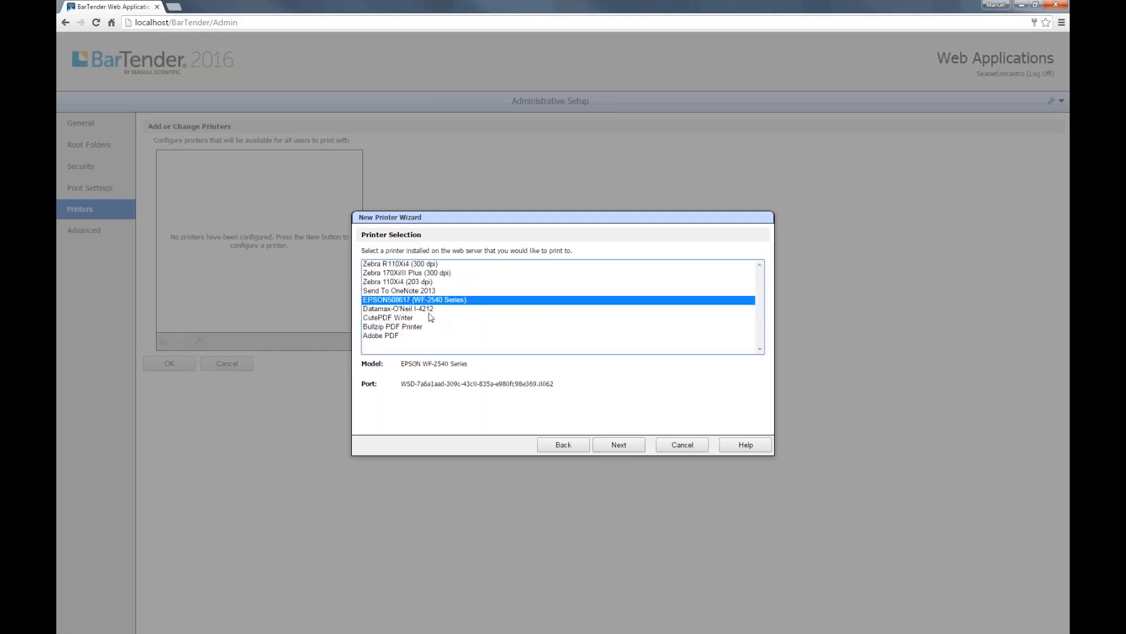
click(427, 310)
click(604, 448)
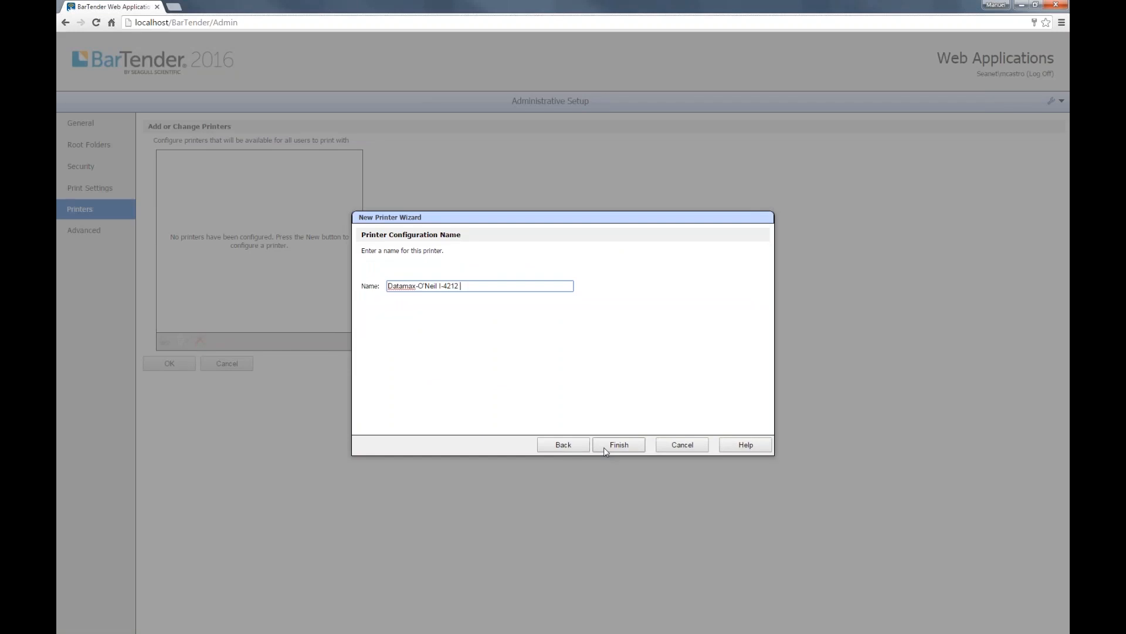
text(Global)
click(605, 448)
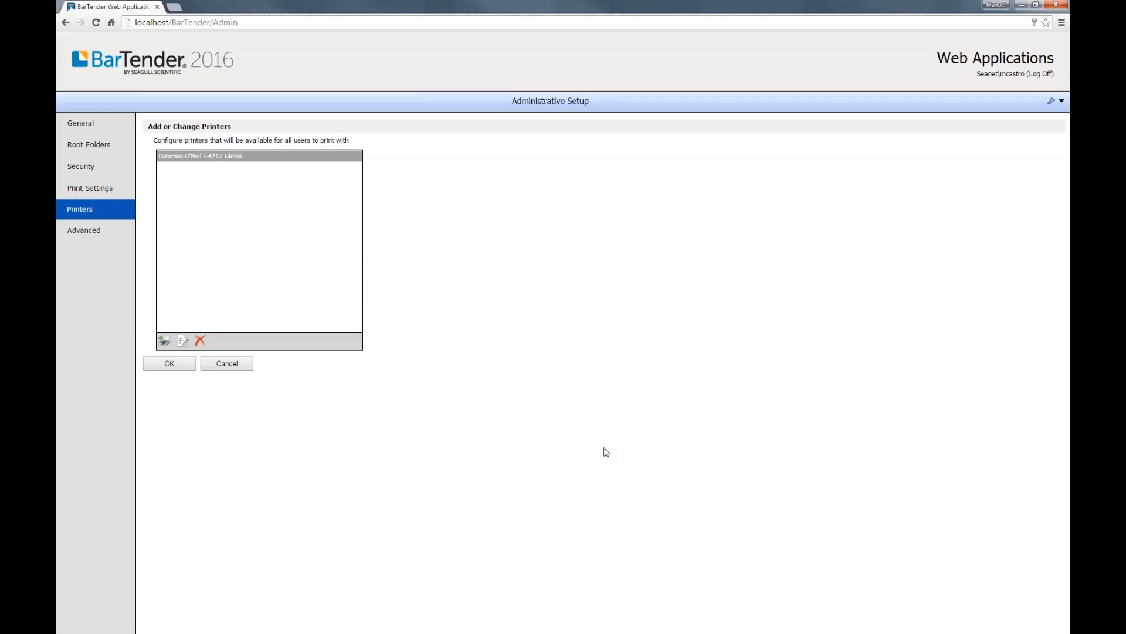
click(188, 368)
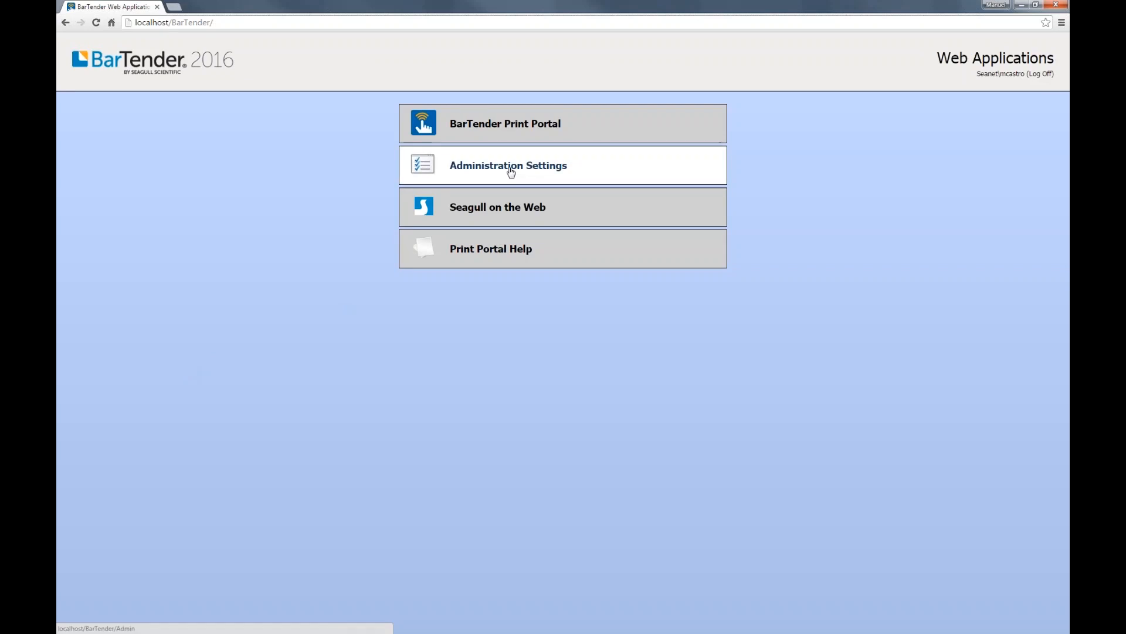
Open Mobile Device.btw for printing, try the Datamax-O'Neil I-4212 Global and PDF printers in the printer list, and cancel the print dialog.
click(511, 131)
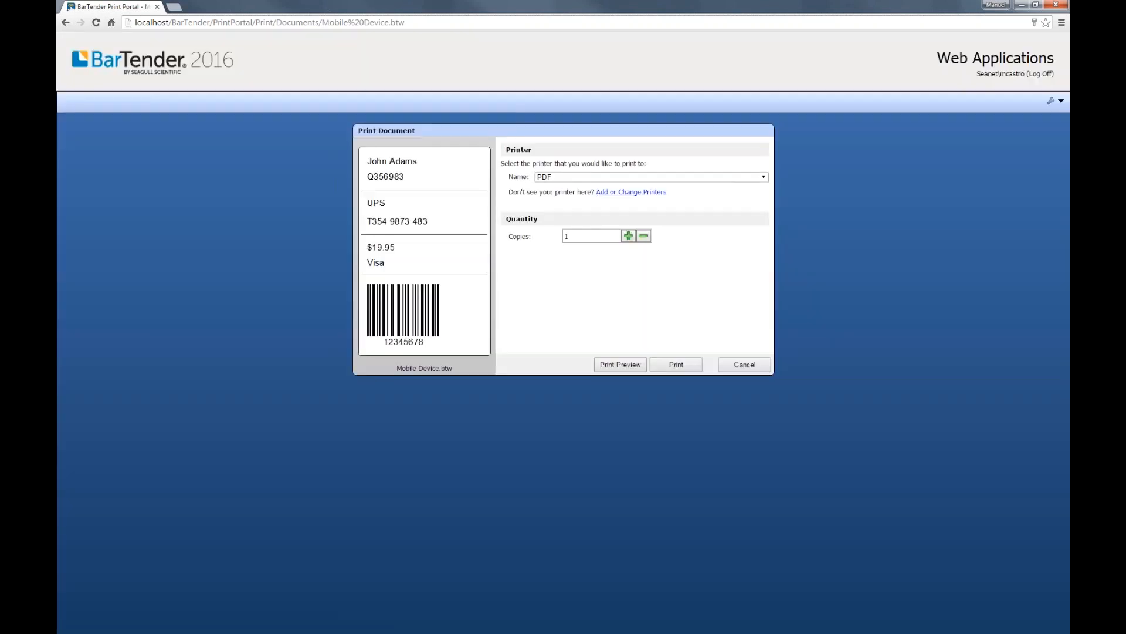
click(731, 177)
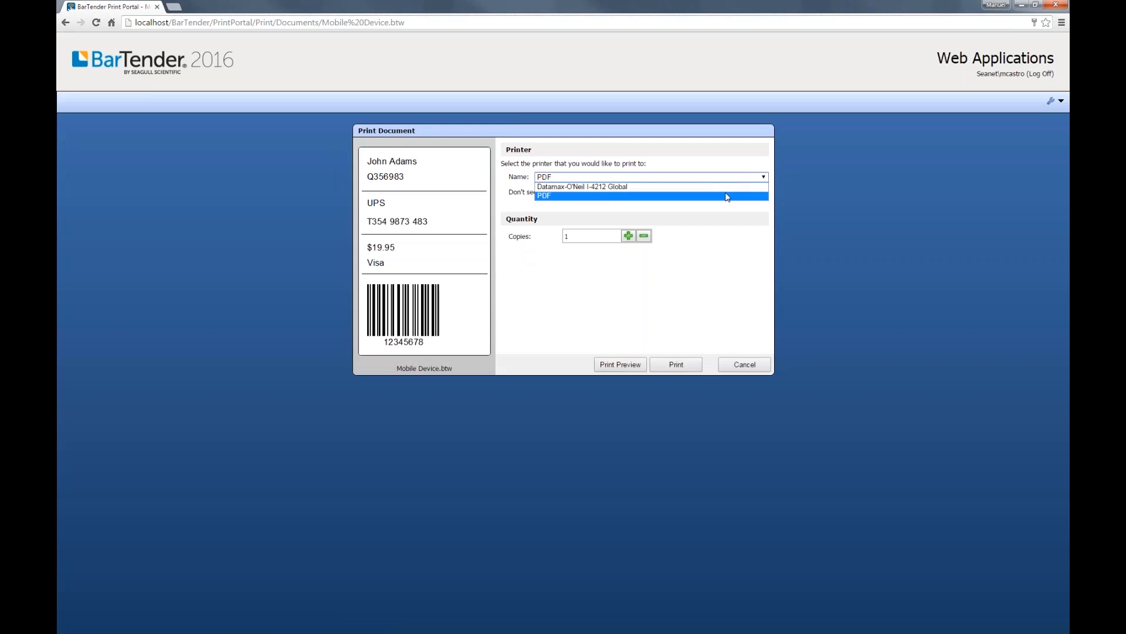
click(728, 187)
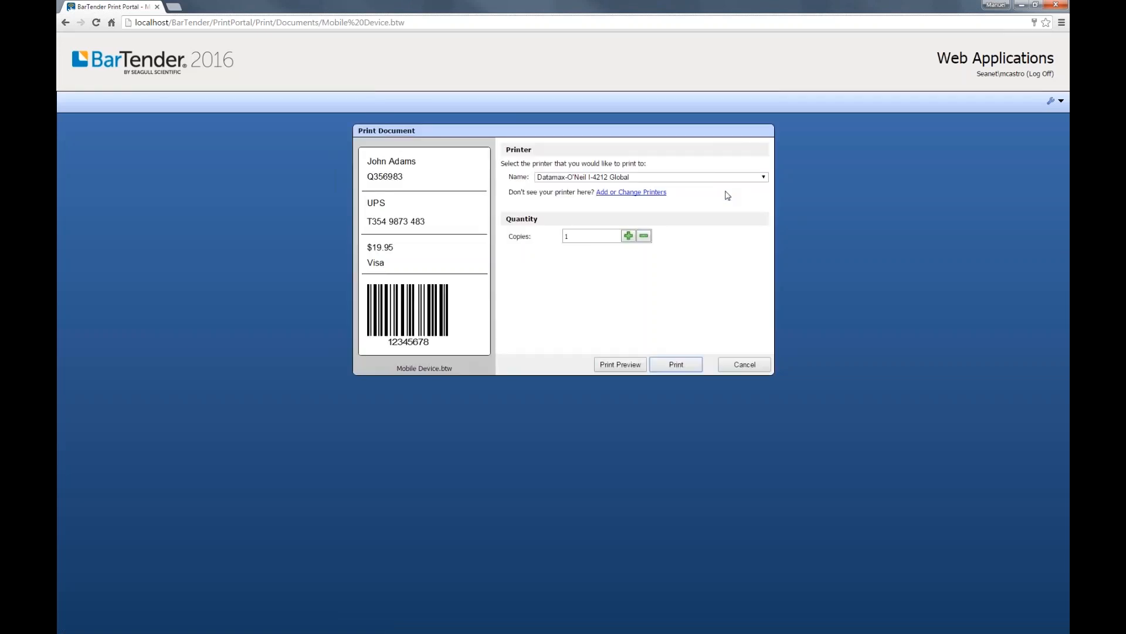
click(721, 179)
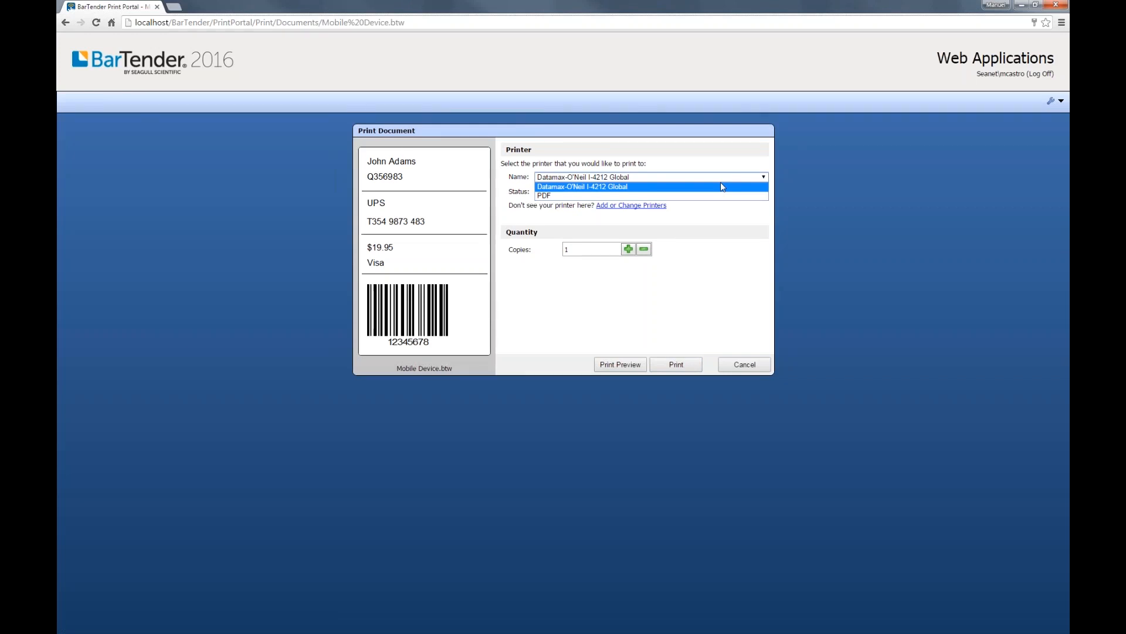
click(720, 195)
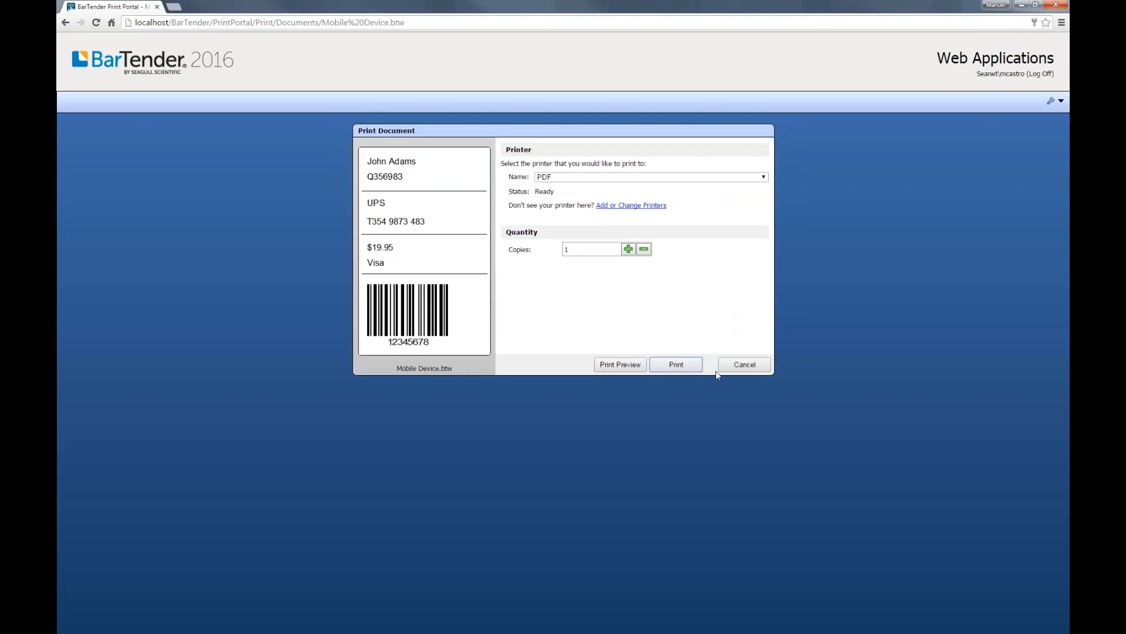
click(747, 365)
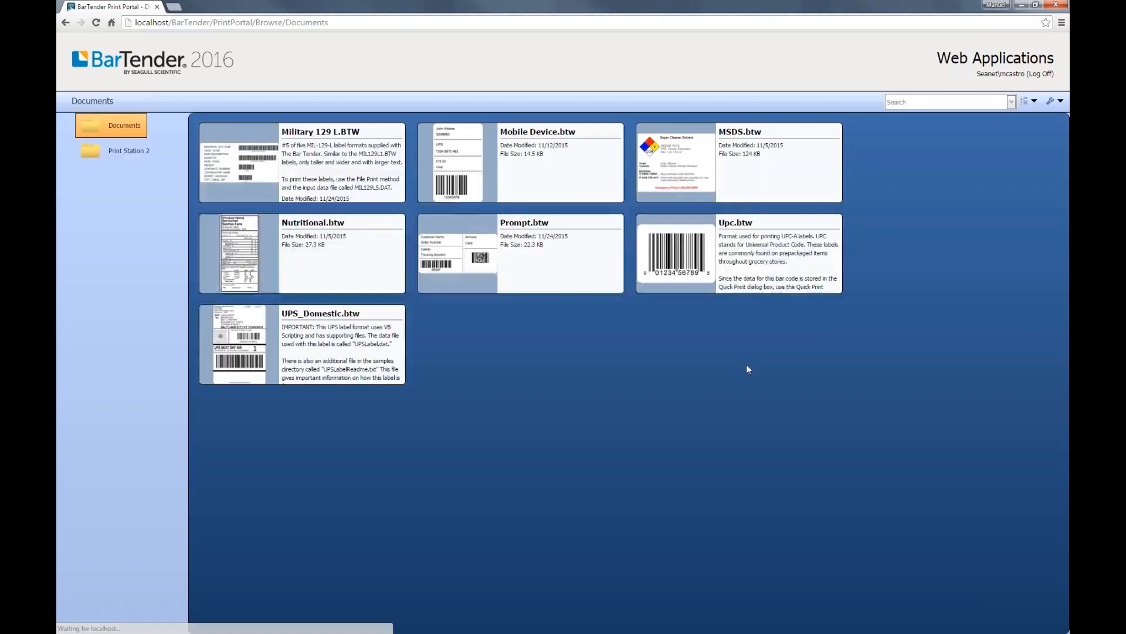
In Administration Settings, review the disallowed printer models under Print Settings, disable "Allow users to print to PDF documents", and save.
click(148, 61)
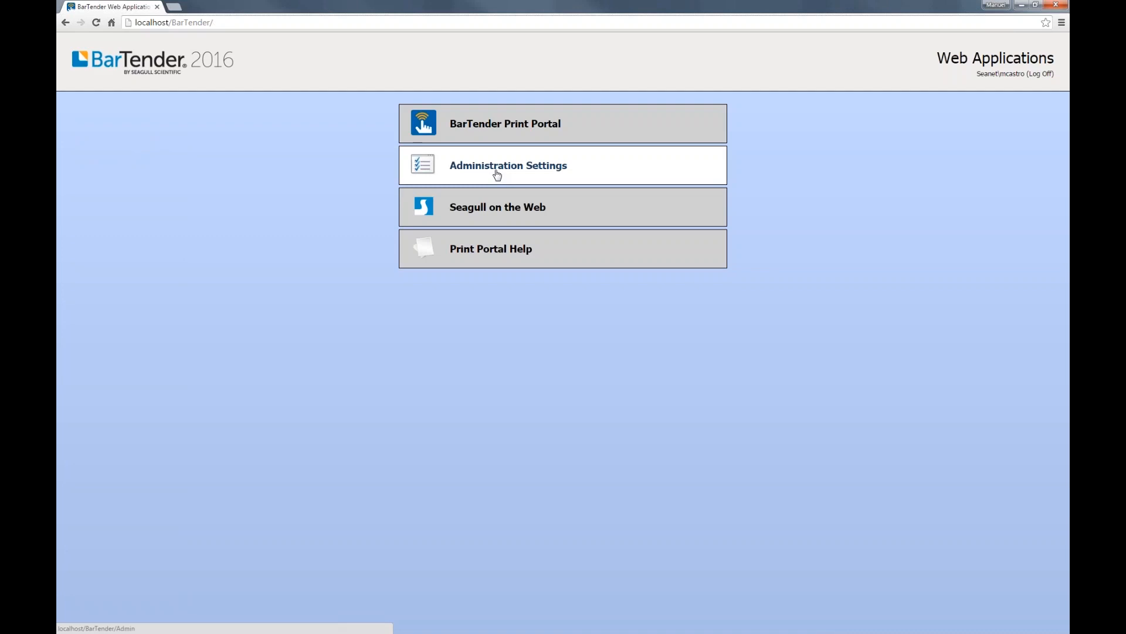
click(498, 173)
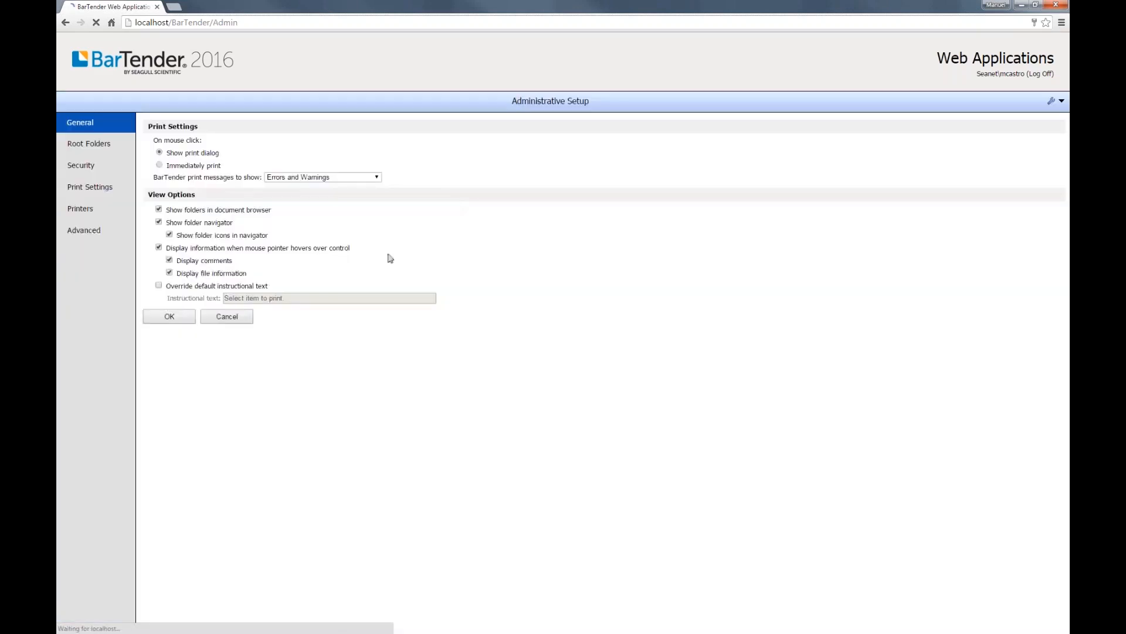
click(85, 187)
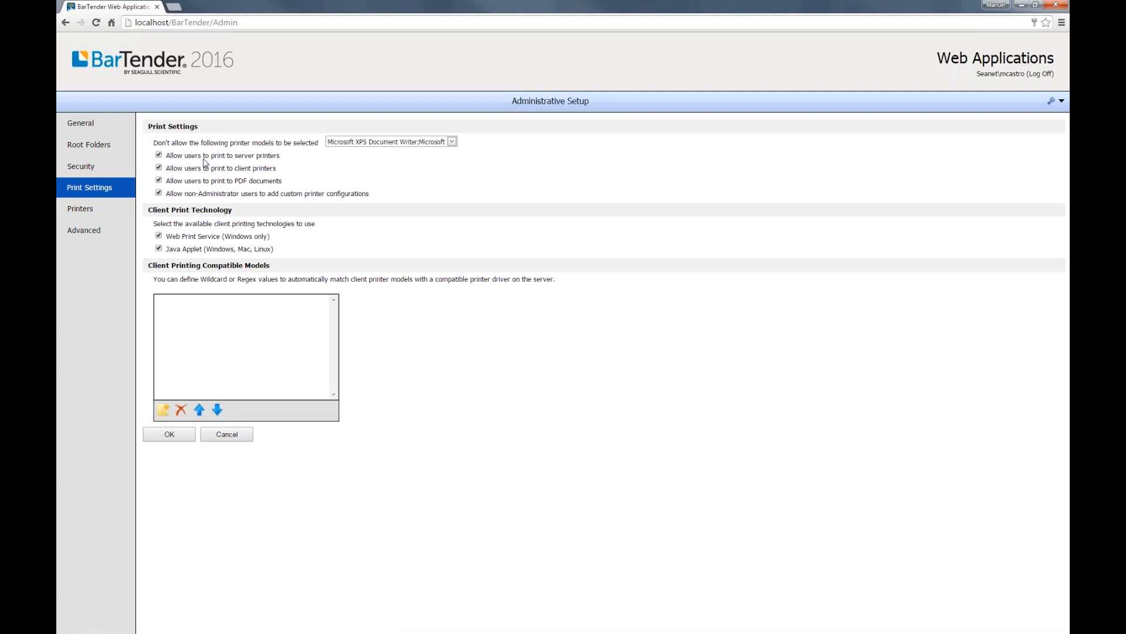
click(159, 180)
click(158, 181)
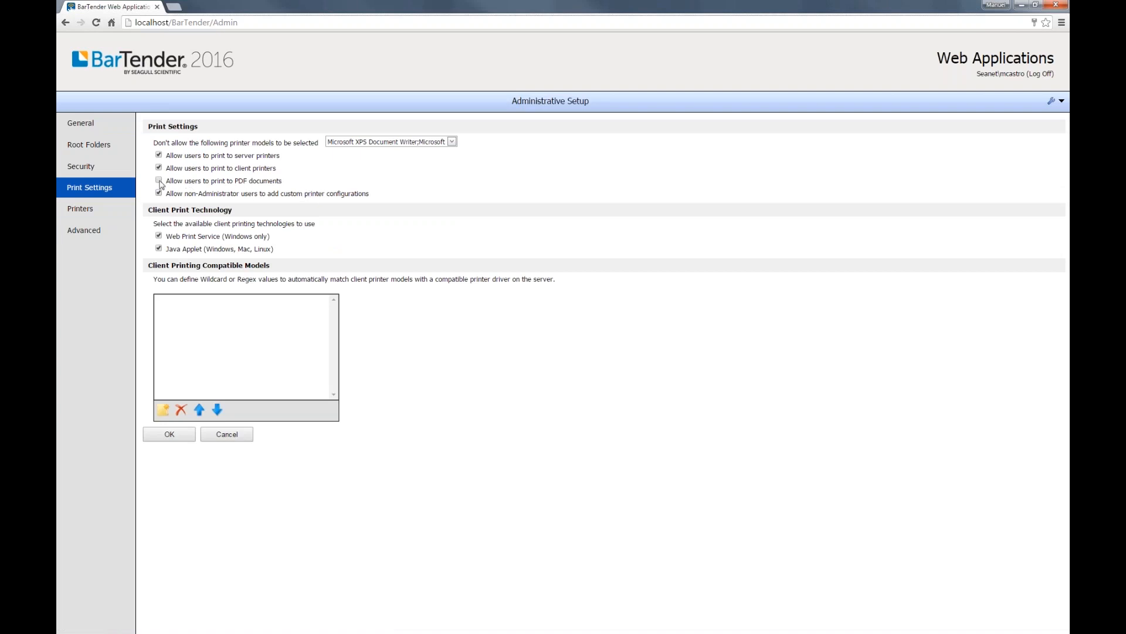
click(452, 141)
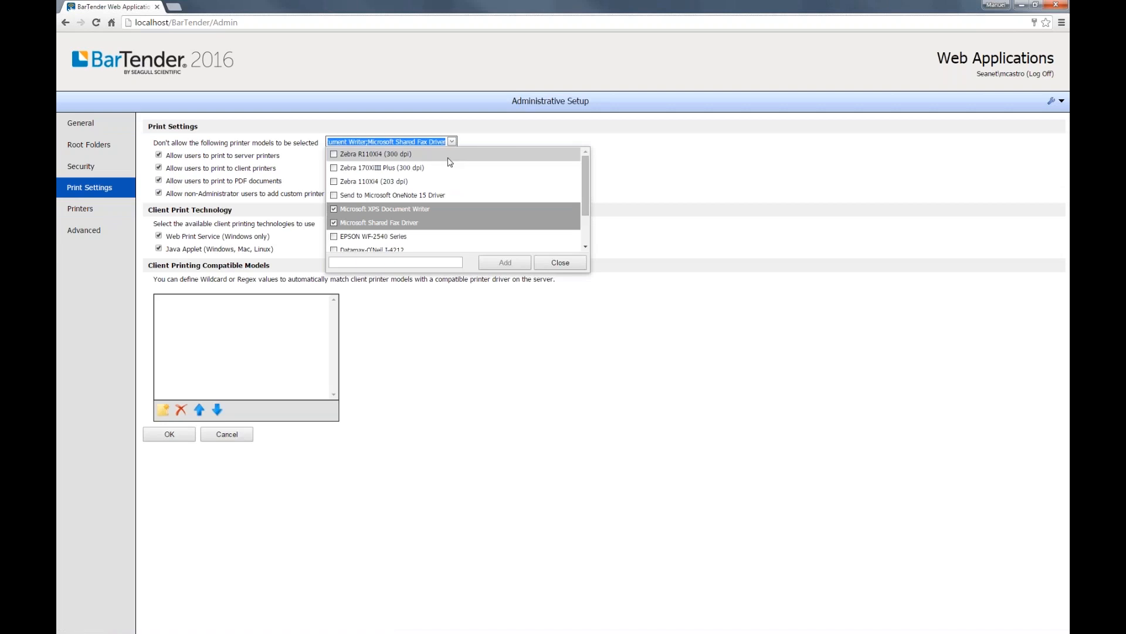
scroll(462, 193, down, 2)
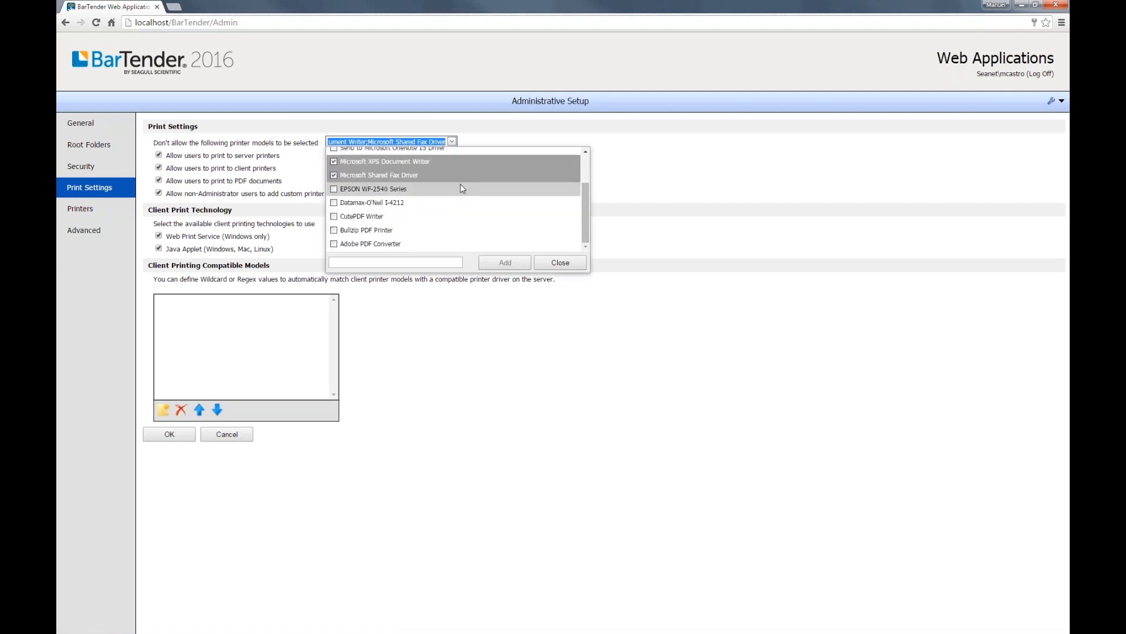
click(560, 262)
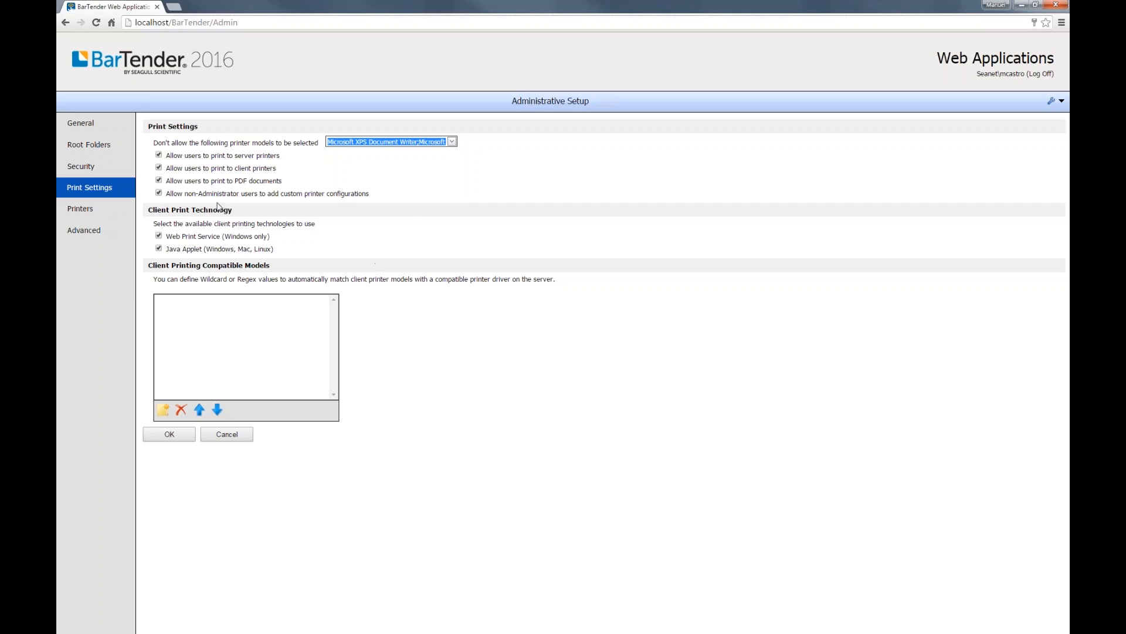
click(159, 180)
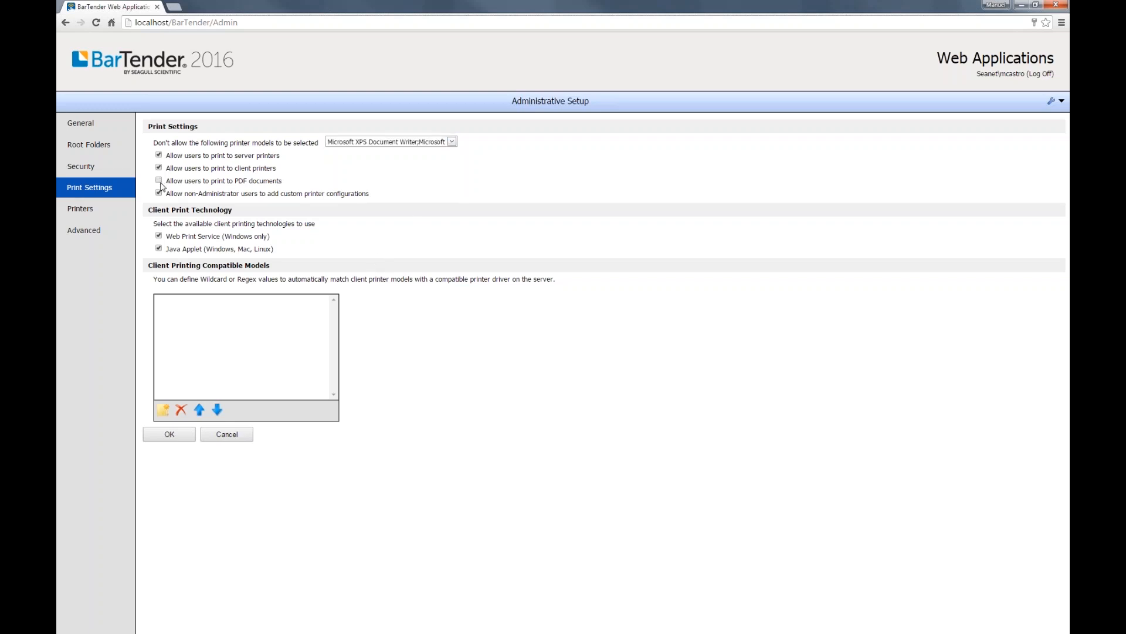
click(185, 438)
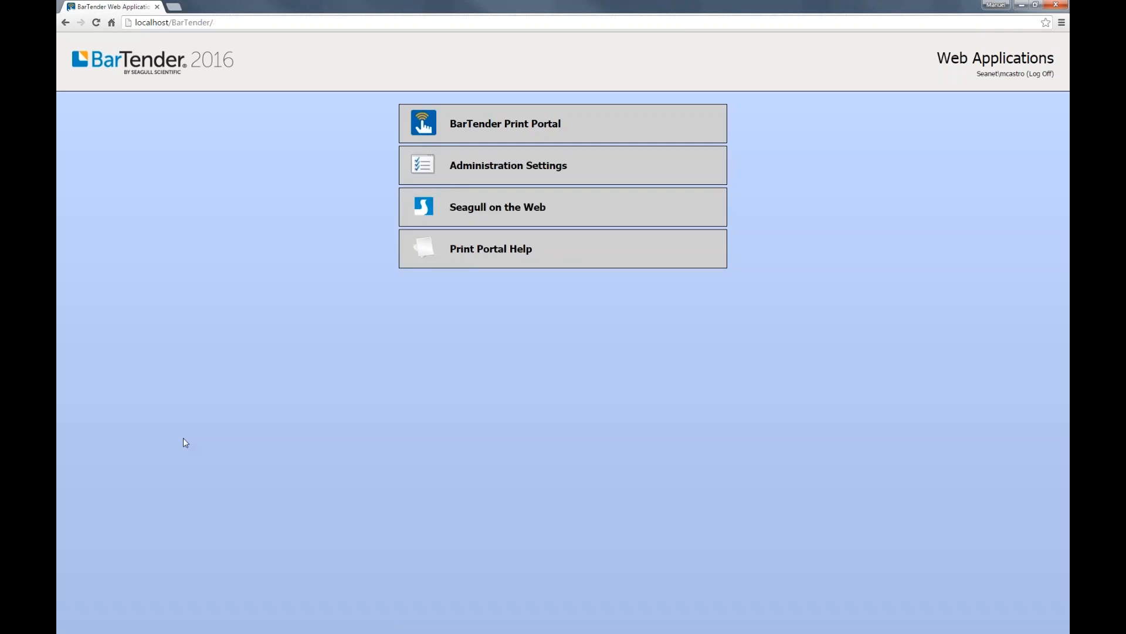
Reopen Mobile Device.btw for printing in Print Portal and check which printers remain available.
click(528, 125)
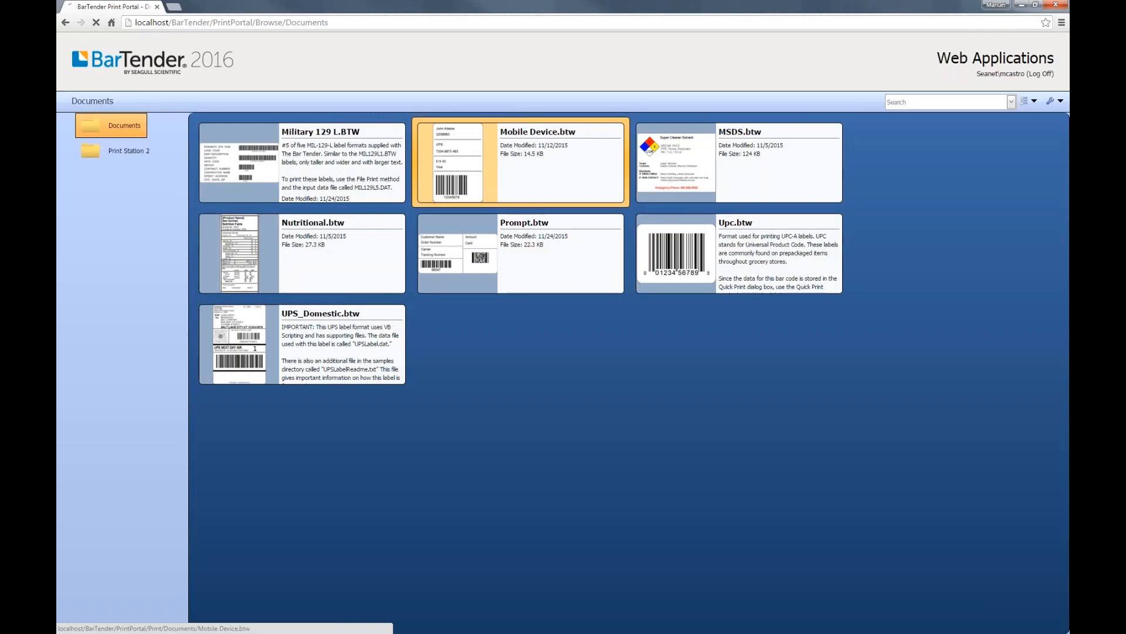
click(517, 176)
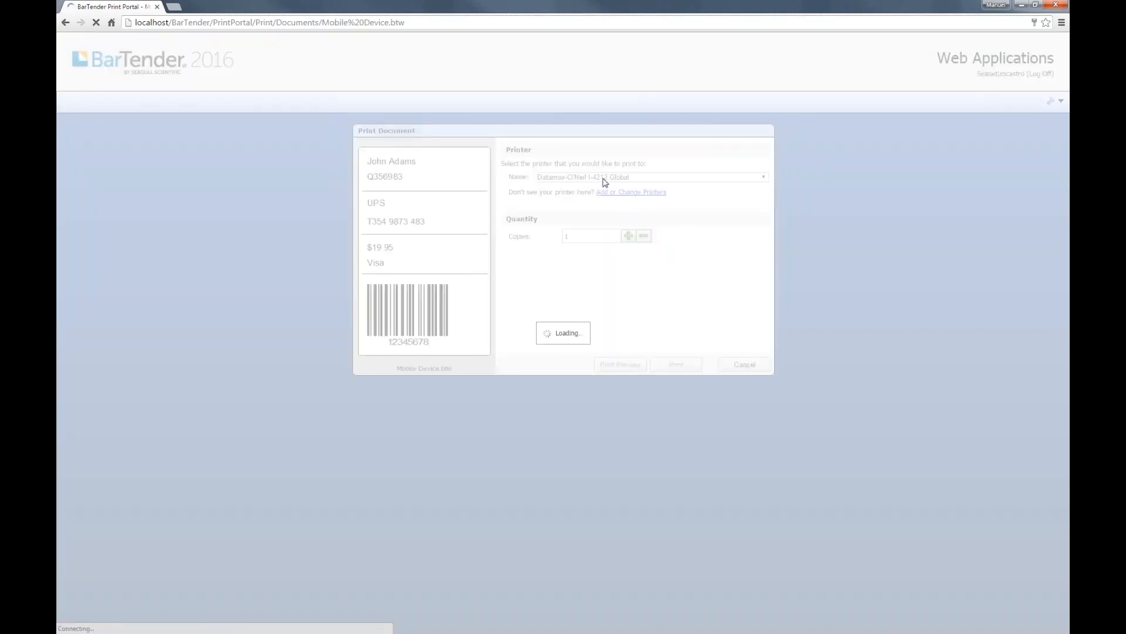
click(765, 177)
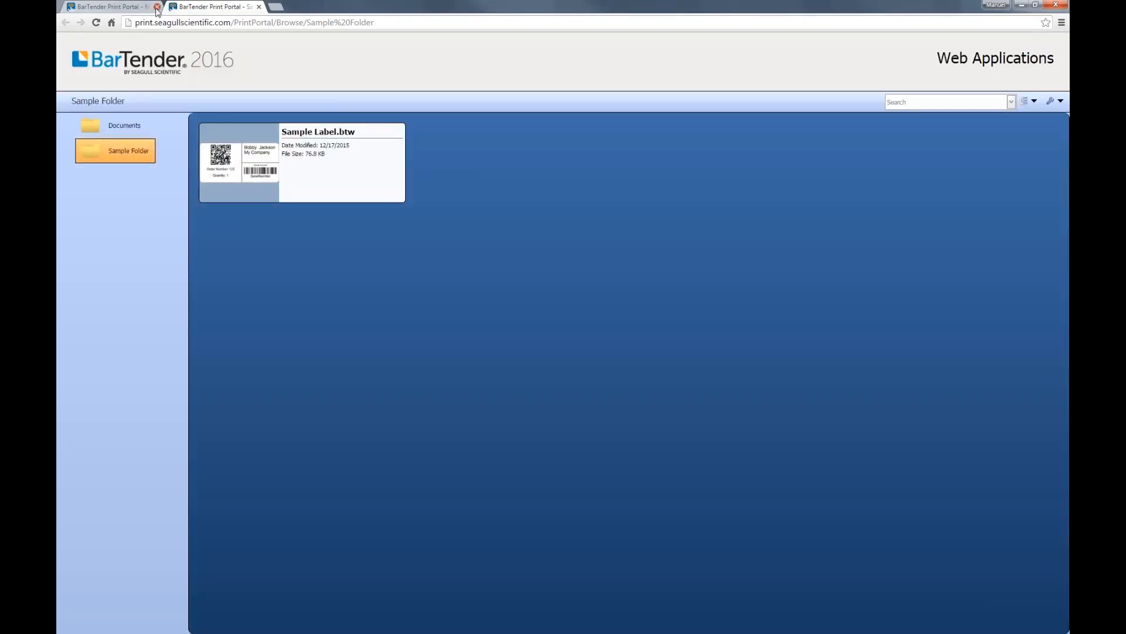
Close the local portal page, open Sample Label.btw for printing on Seagull's hosted Print Portal, and view its available printers.
click(157, 7)
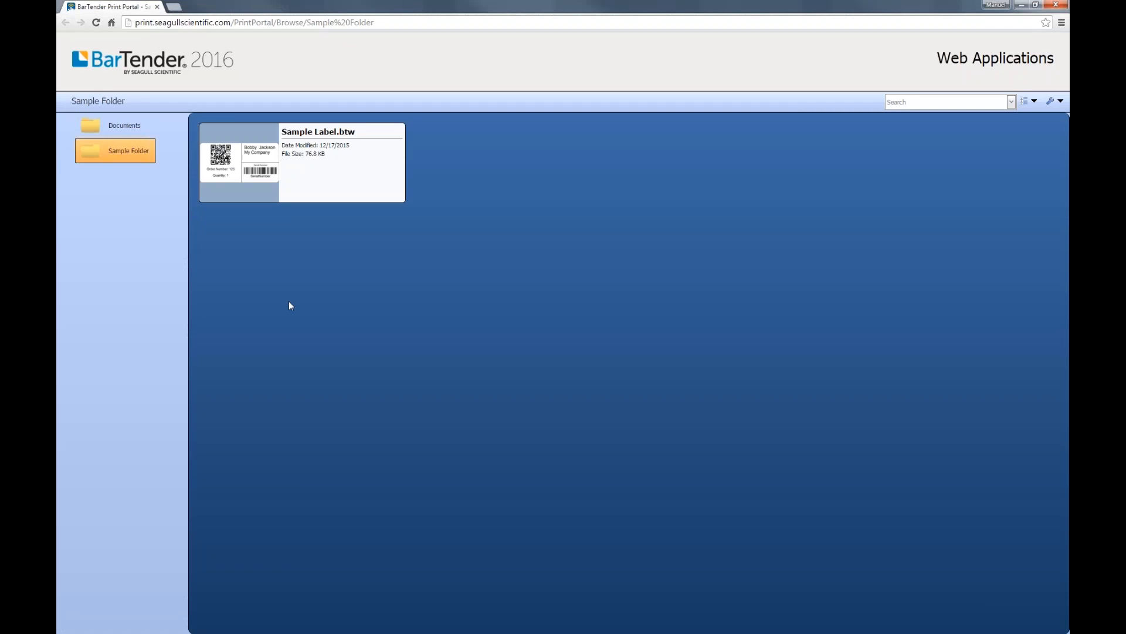
click(322, 195)
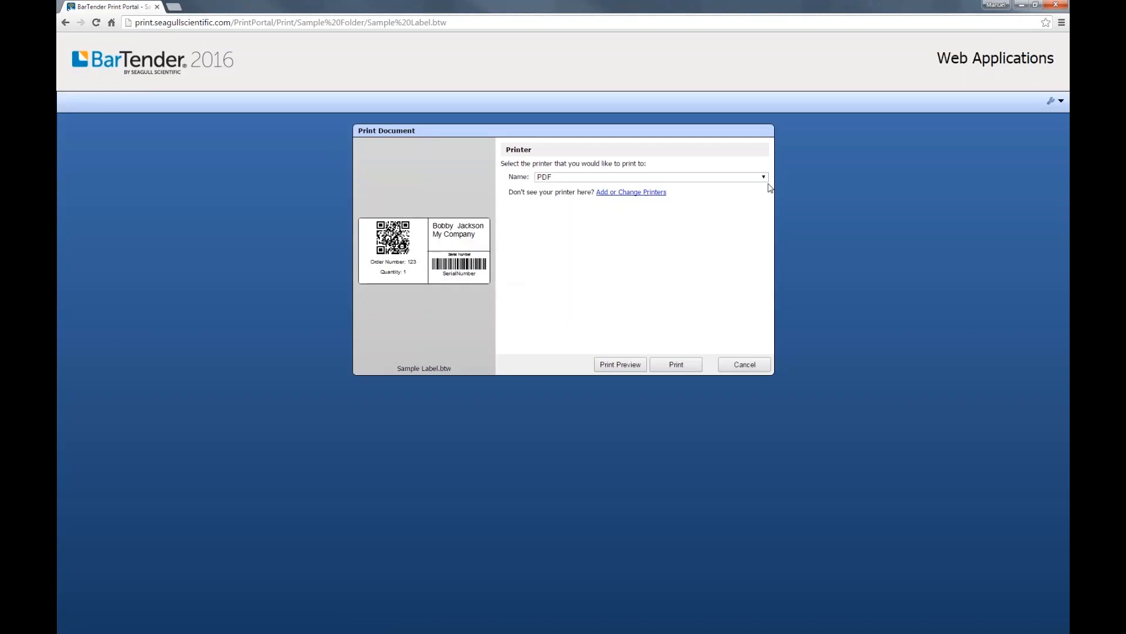
click(765, 178)
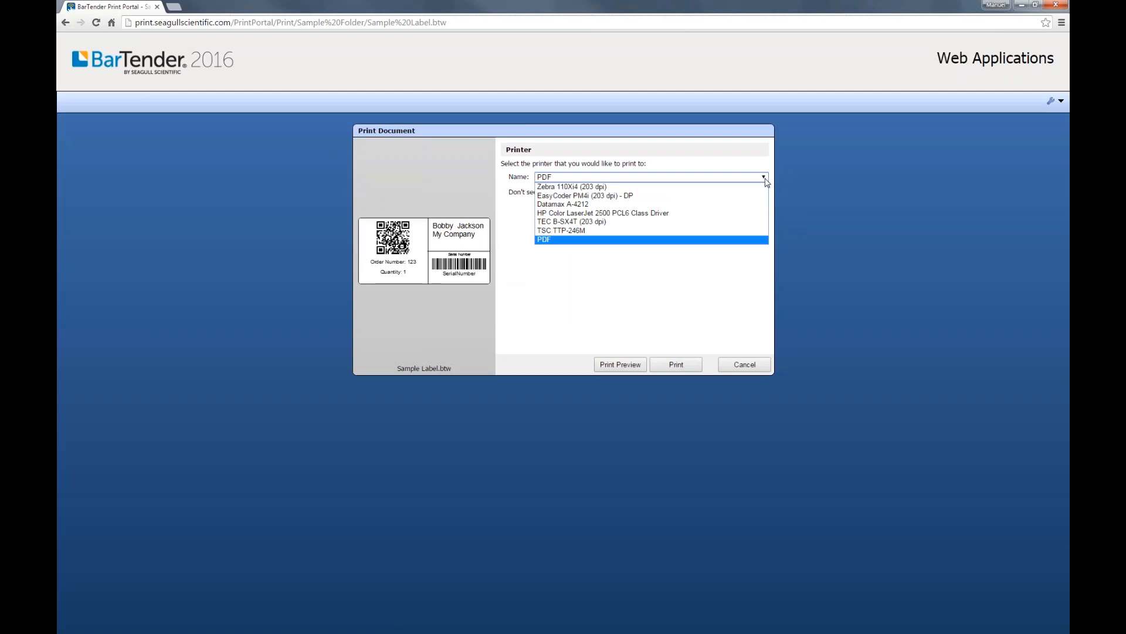
click(767, 181)
click(766, 182)
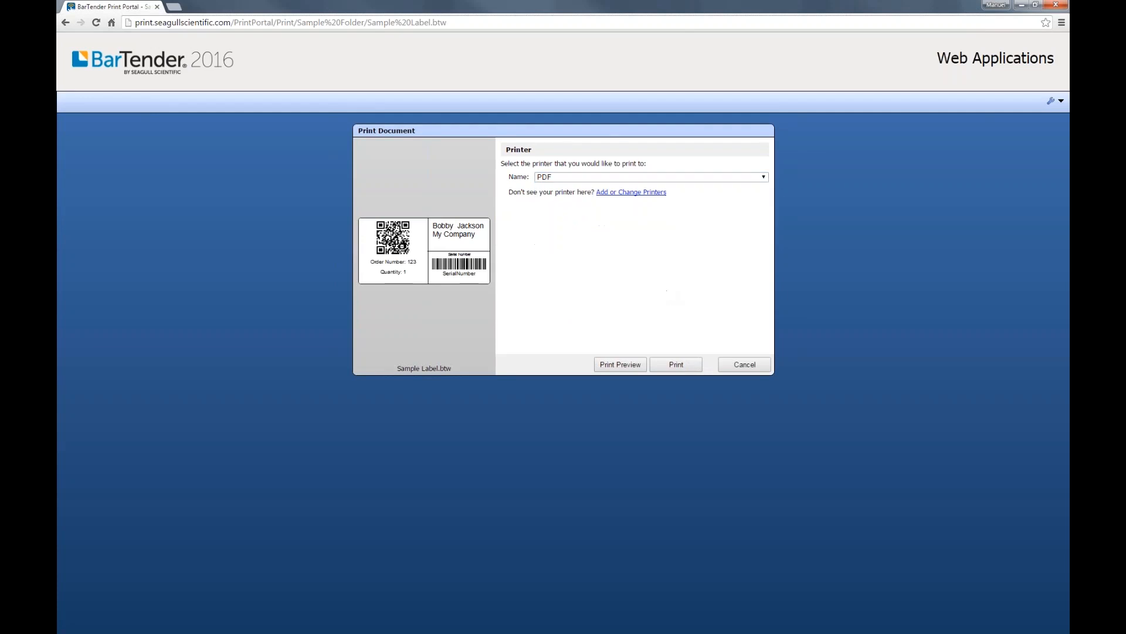
Start adding a printer for Sample Label.btw as one connected to my computer, and continue to the printing method.
click(639, 196)
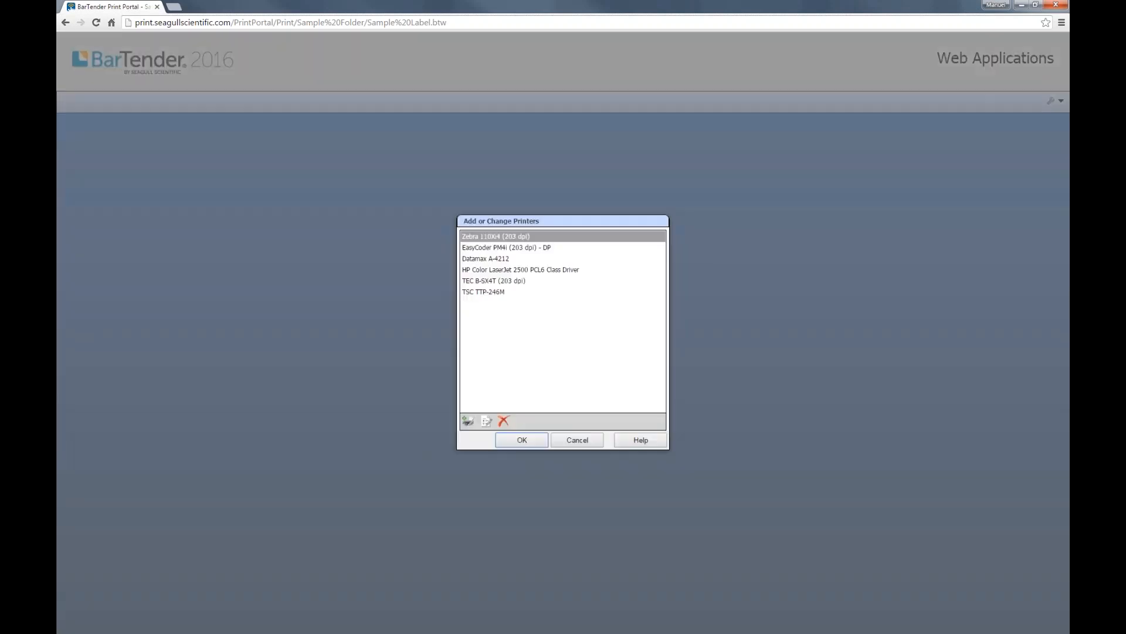
click(468, 421)
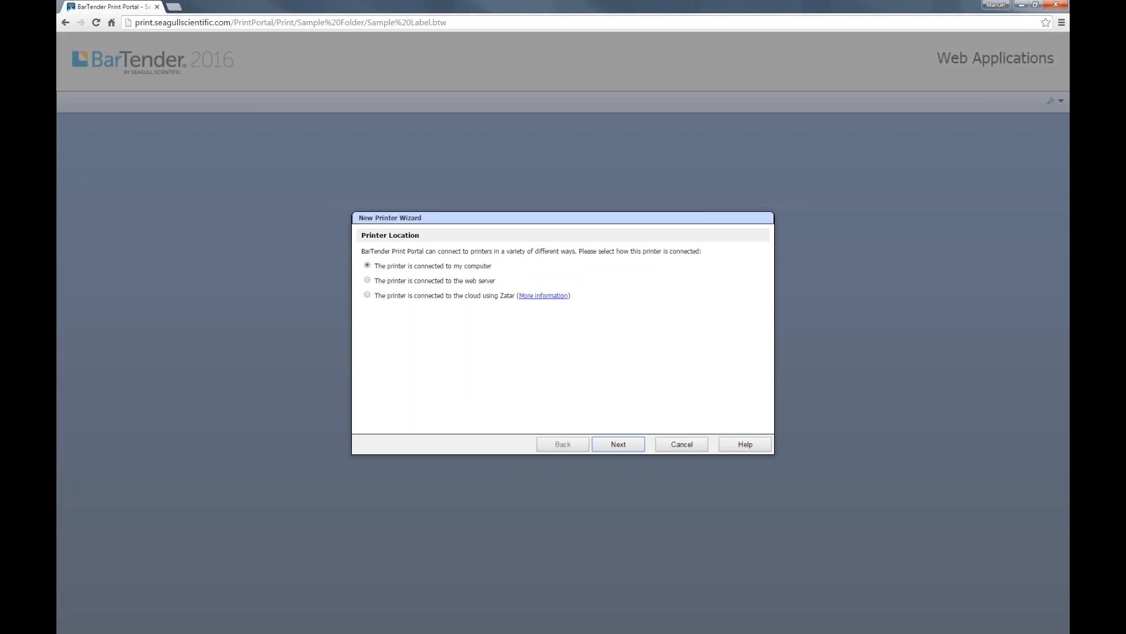
click(393, 267)
click(607, 448)
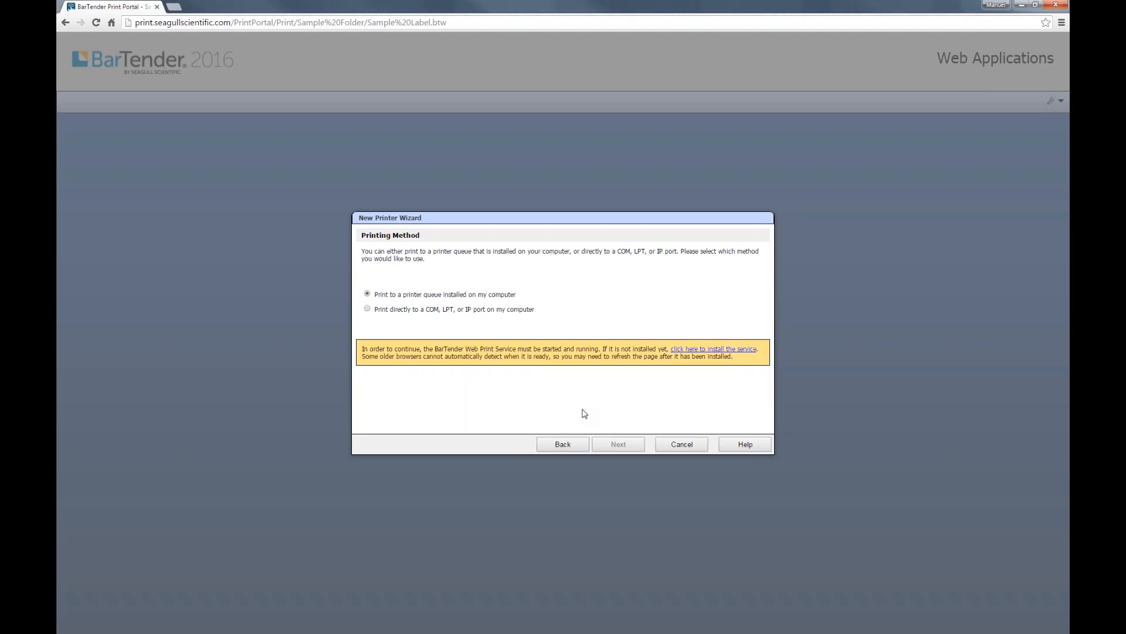
Download the web print service installer BarTenderWebPrintService.exe from the wizard's installation link into the Downloads folder.
click(687, 350)
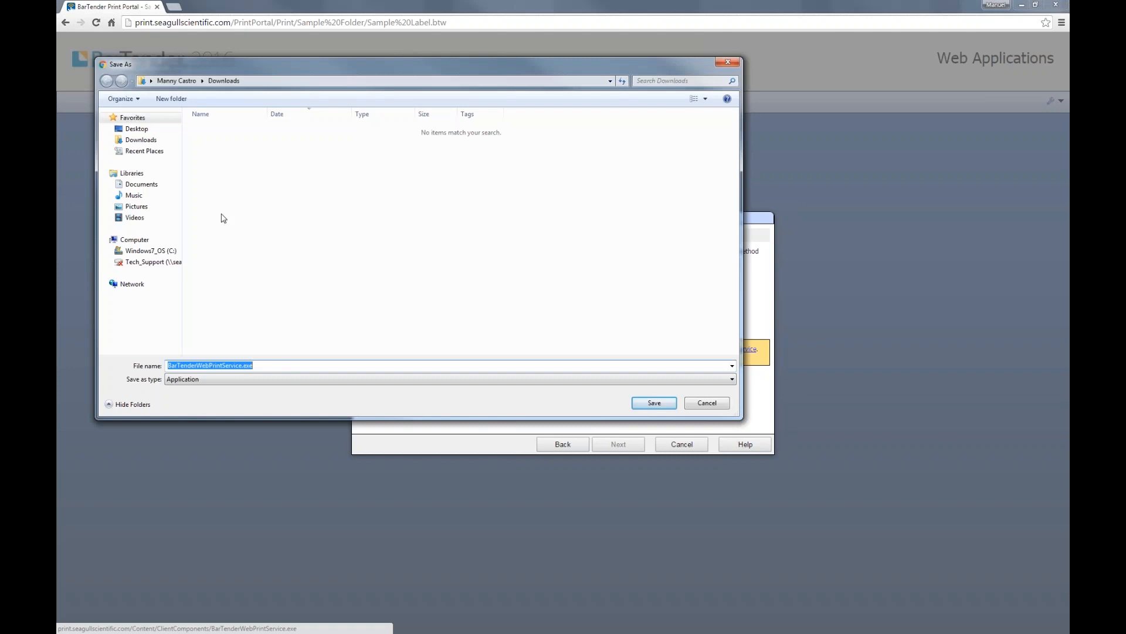
click(166, 141)
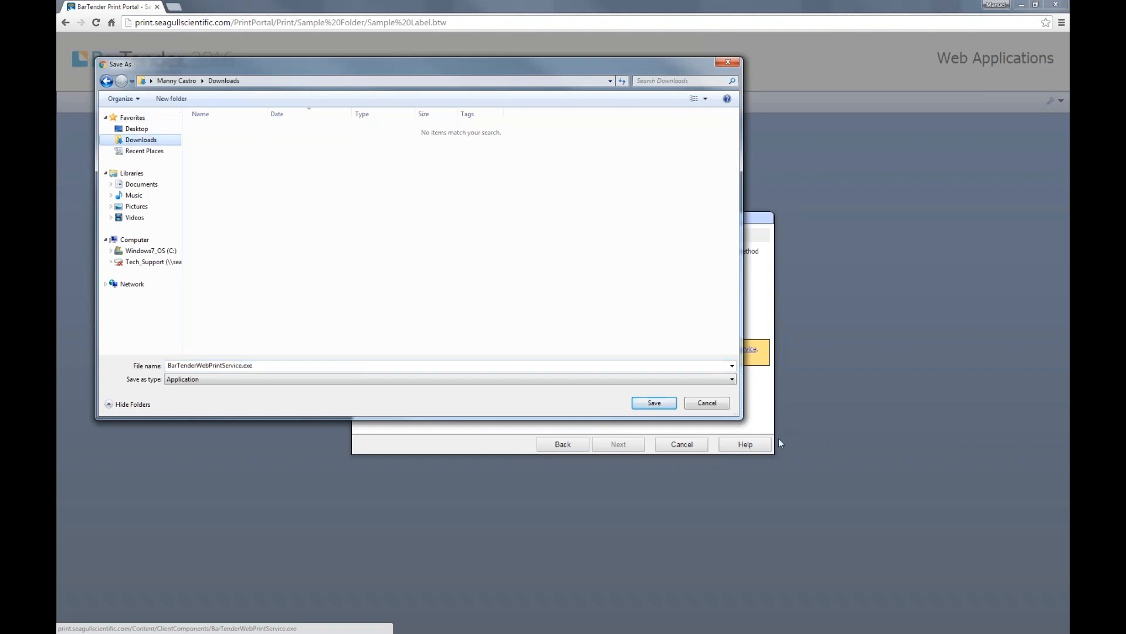
click(653, 403)
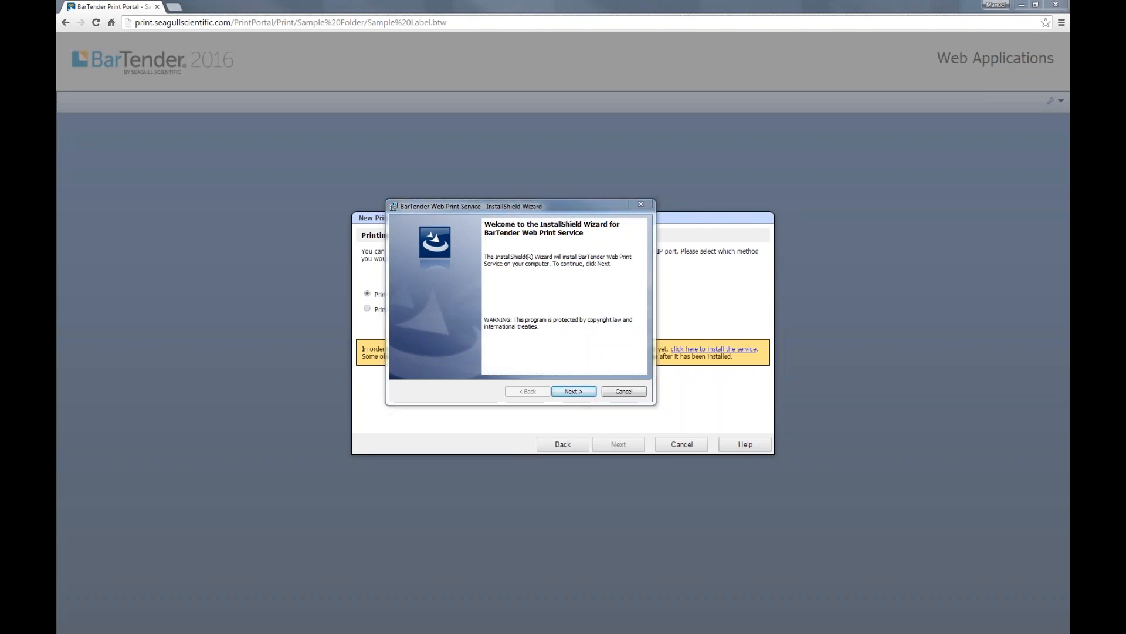
Install BarTender Web Print Service with the Complete setup type, accepting the license agreement, and finish the installer.
click(587, 395)
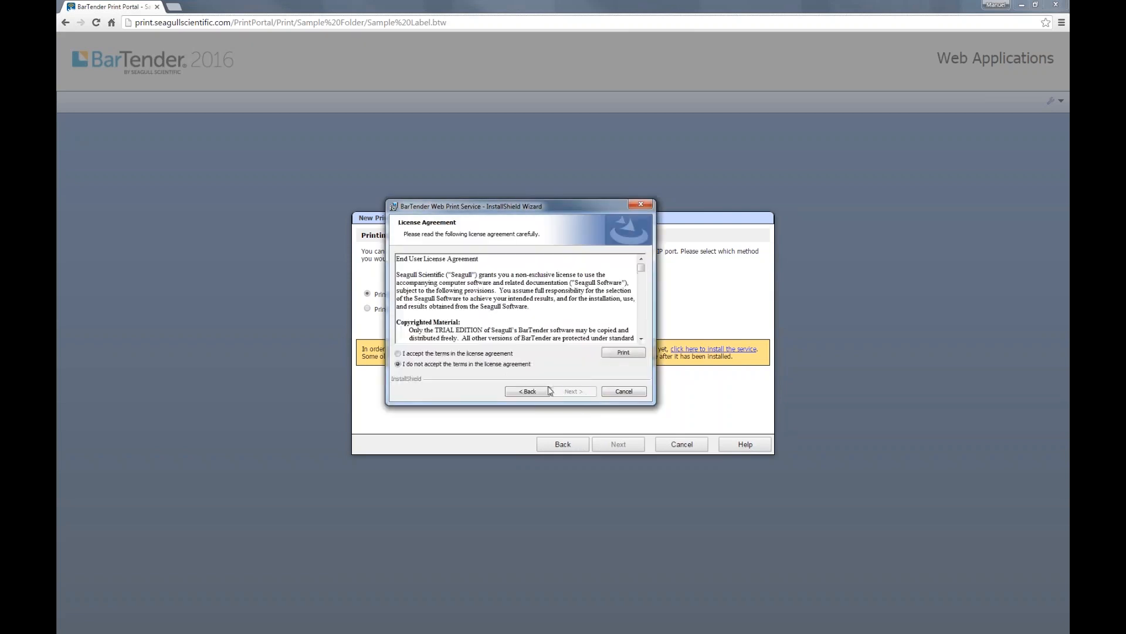
click(473, 354)
click(573, 392)
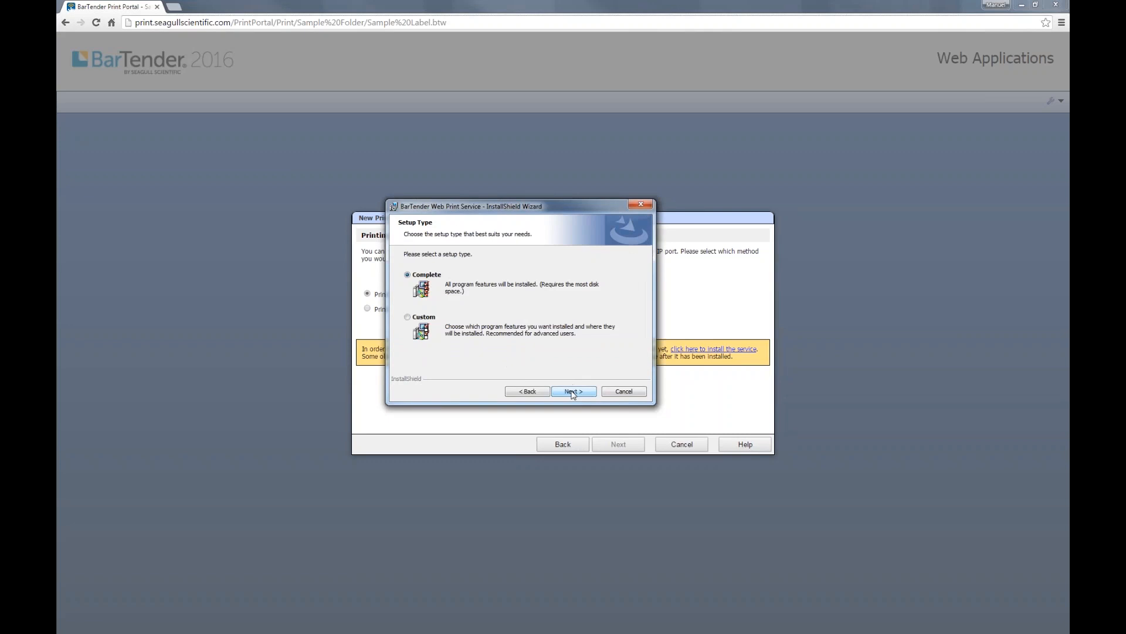
click(573, 392)
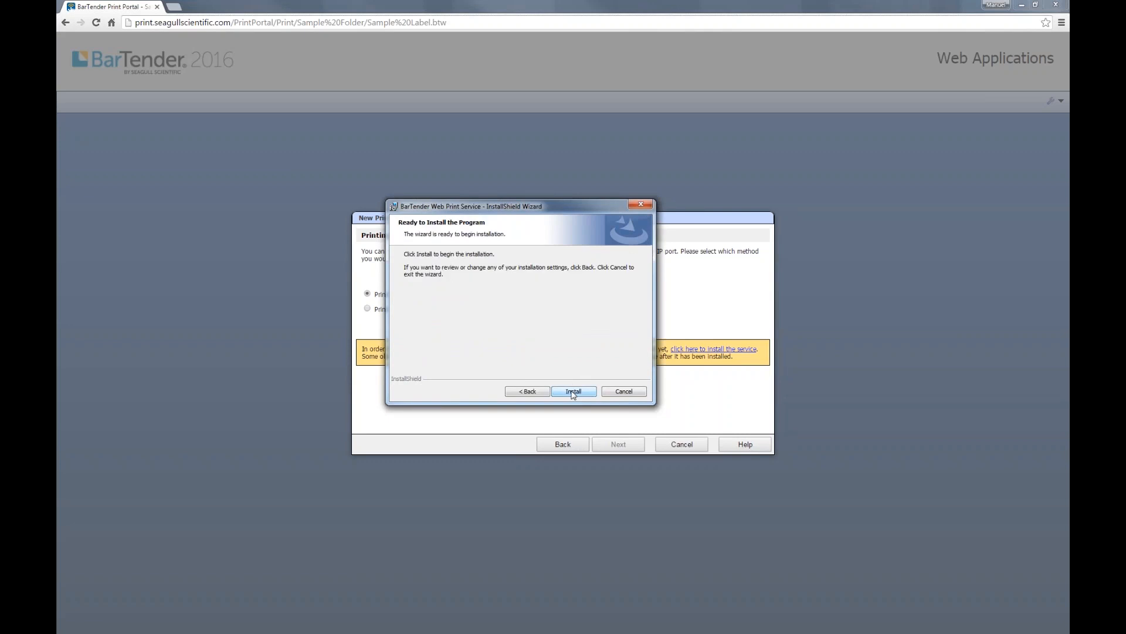
click(573, 392)
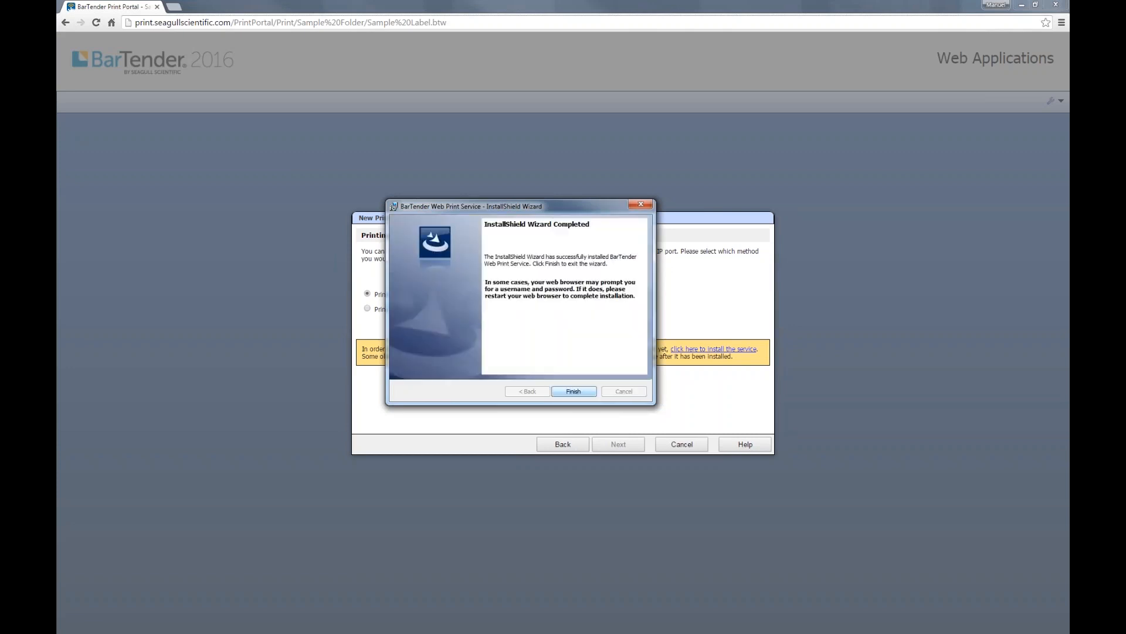
key(Return)
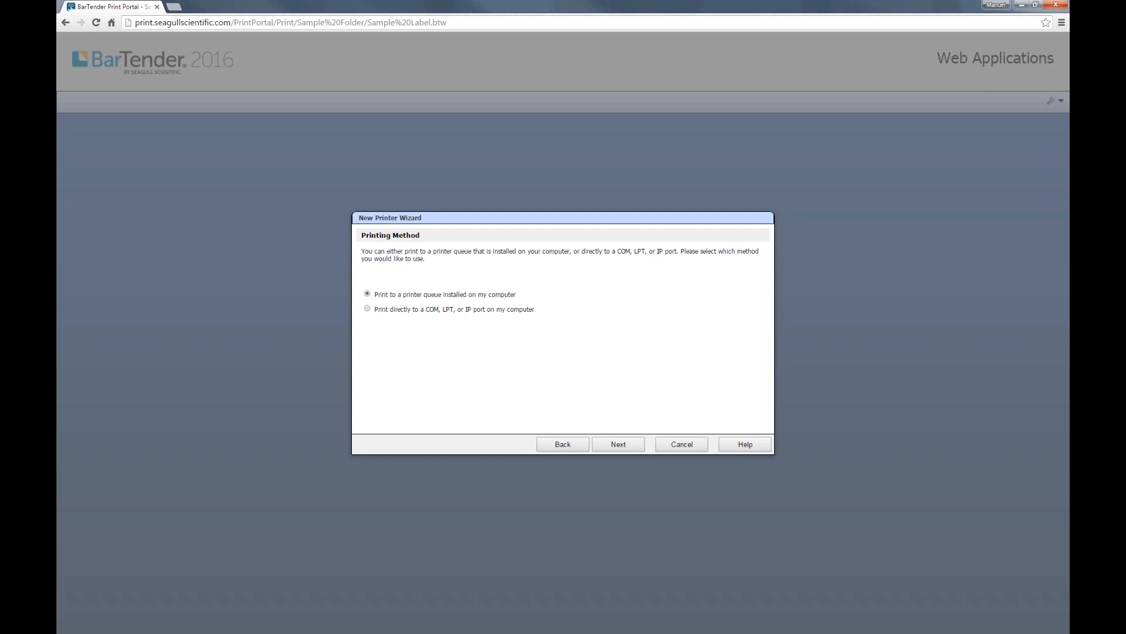
Choose the locally installed Zebra 110Xi4 (203 dpi) printer queue and match it with the web server's Zebra 110Xi4 (203 dpi) driver.
click(564, 444)
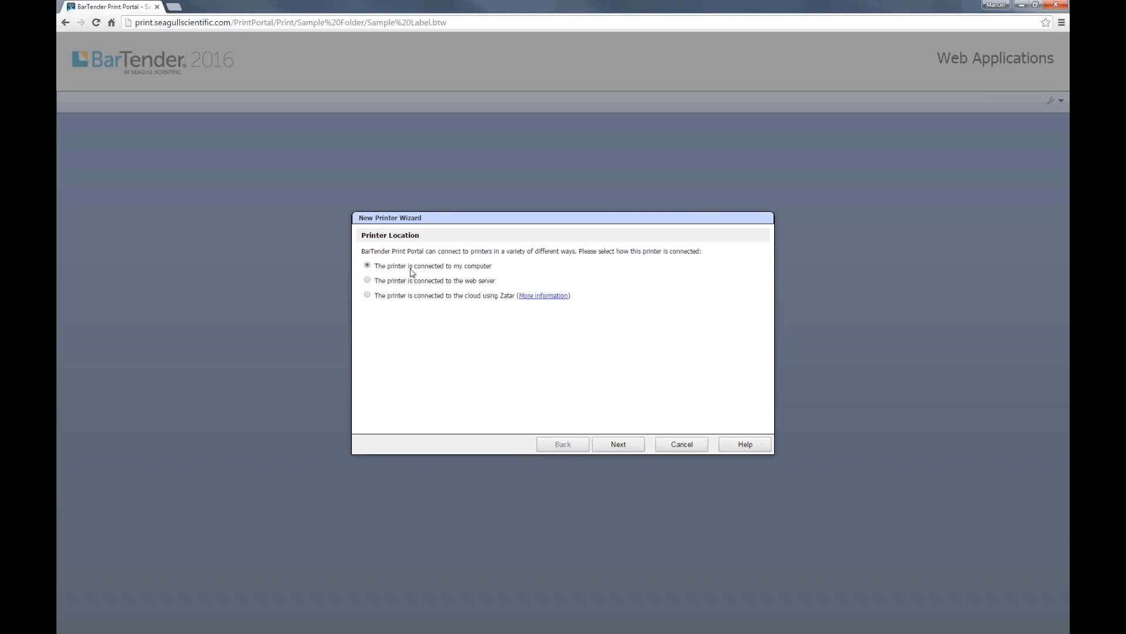
click(617, 445)
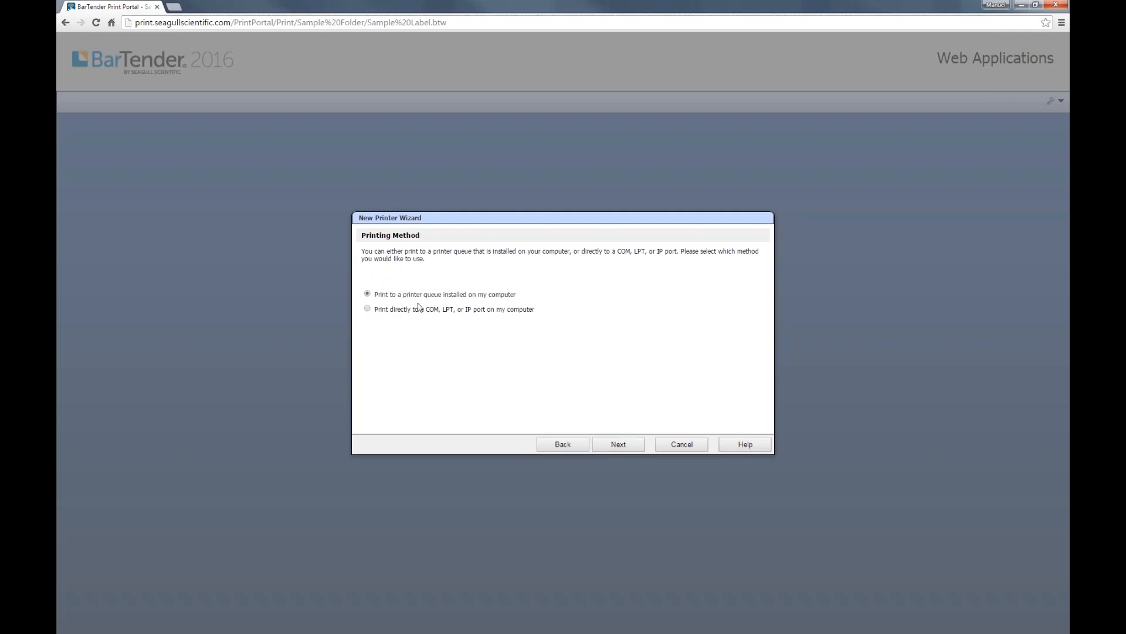
click(627, 448)
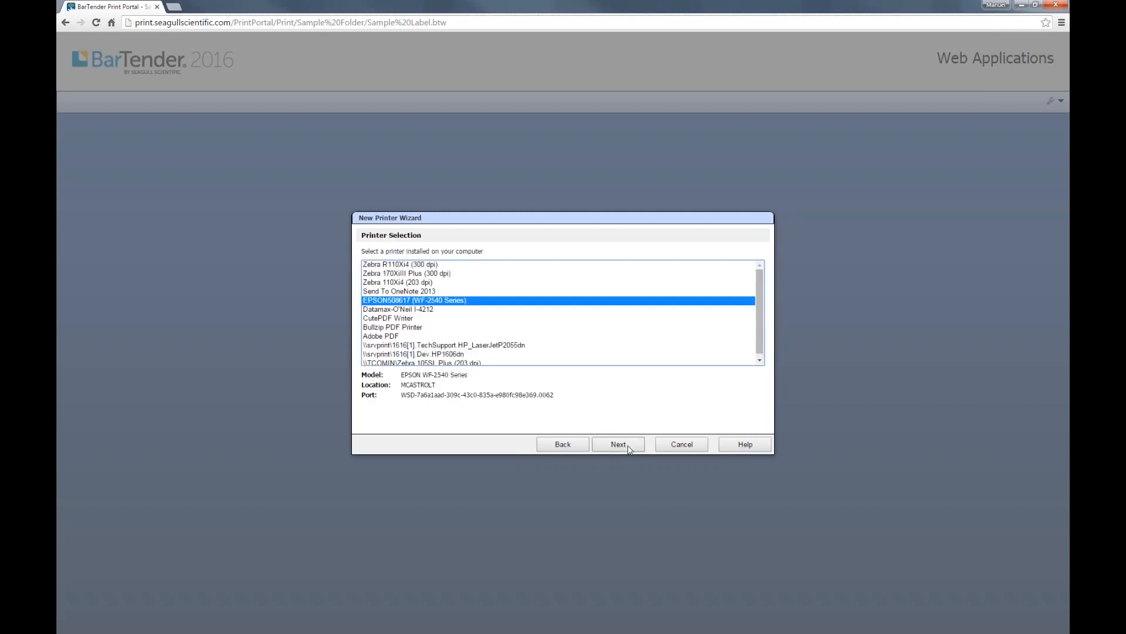
click(444, 286)
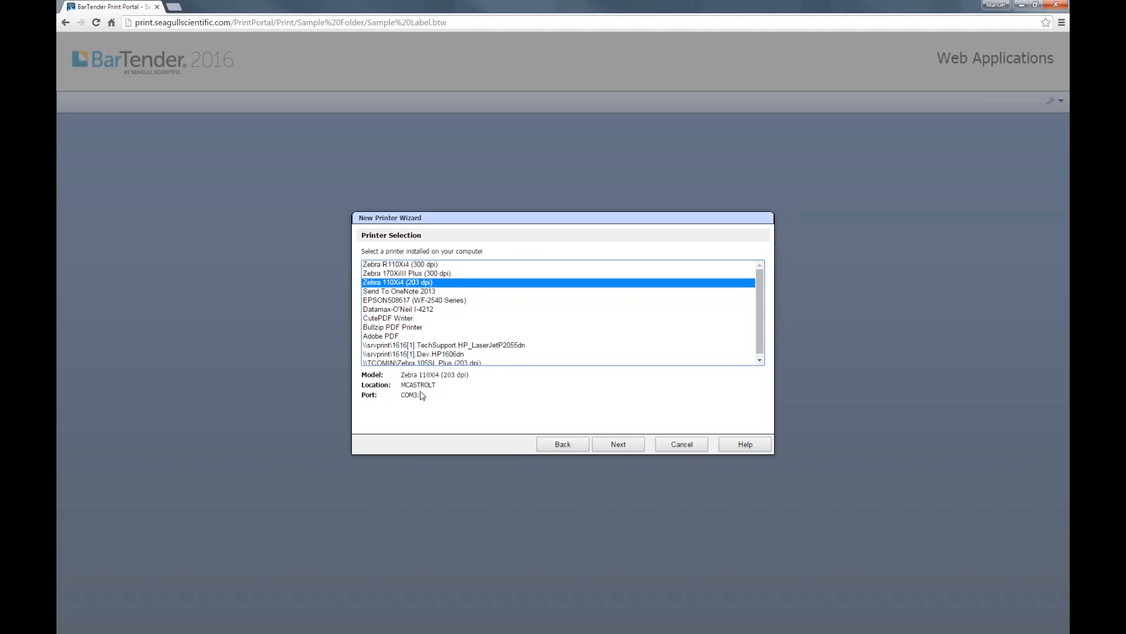
click(601, 444)
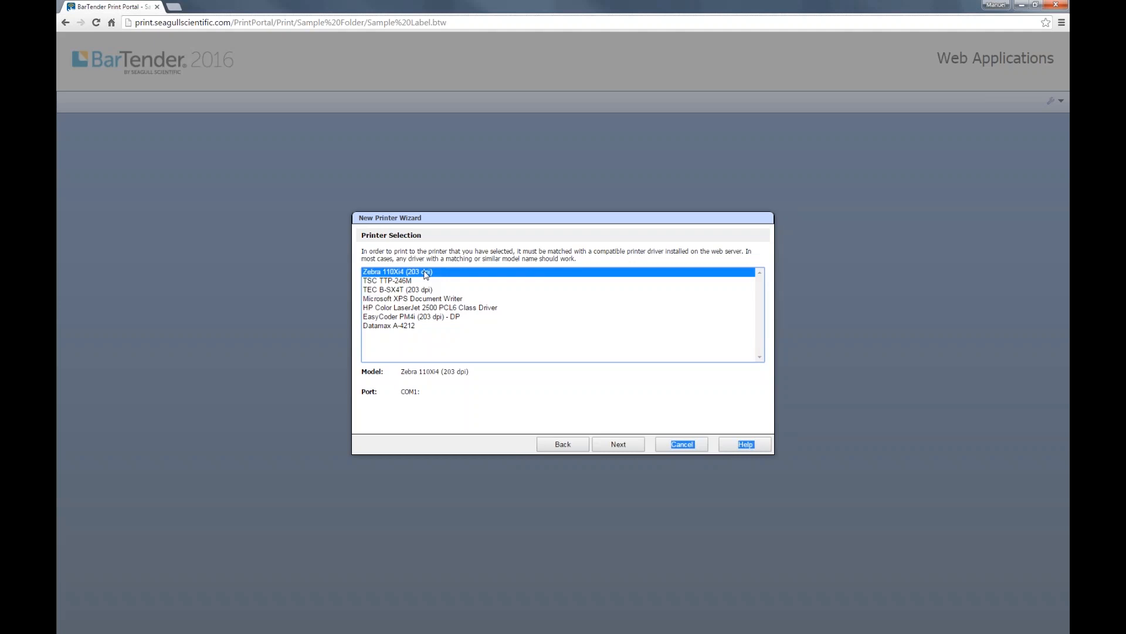
click(621, 447)
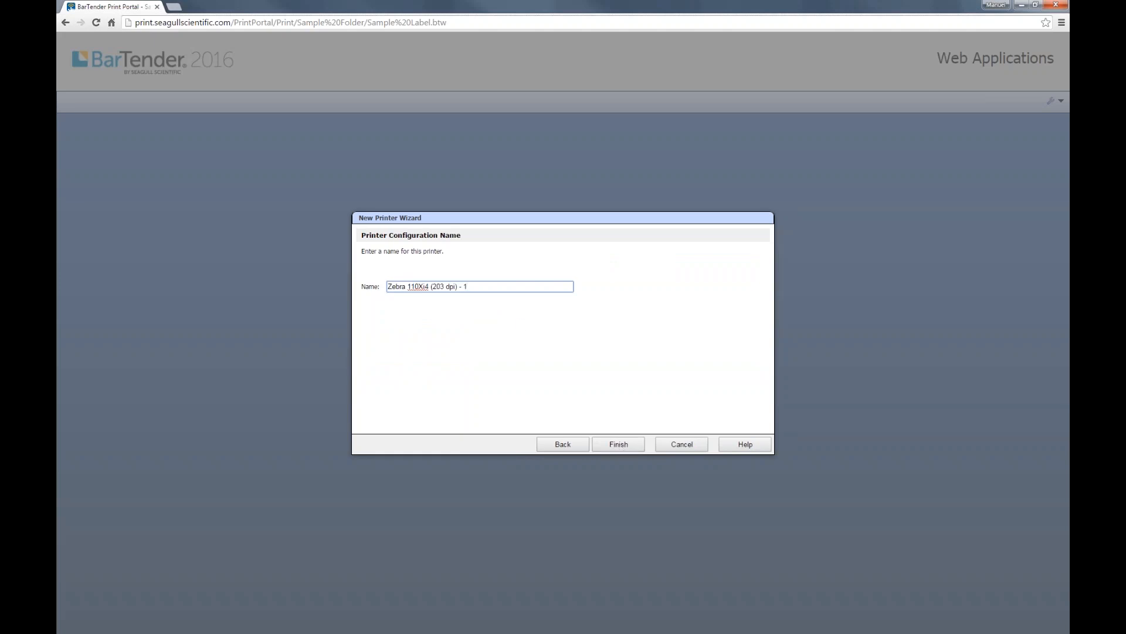
Name the new printer Zebra 110Xi4 (203 dpi) Client Side Printer, finish the wizard, and accept the printer list.
double_click(461, 287)
key(BackSpace)
text(Client Side Printer)
click(620, 442)
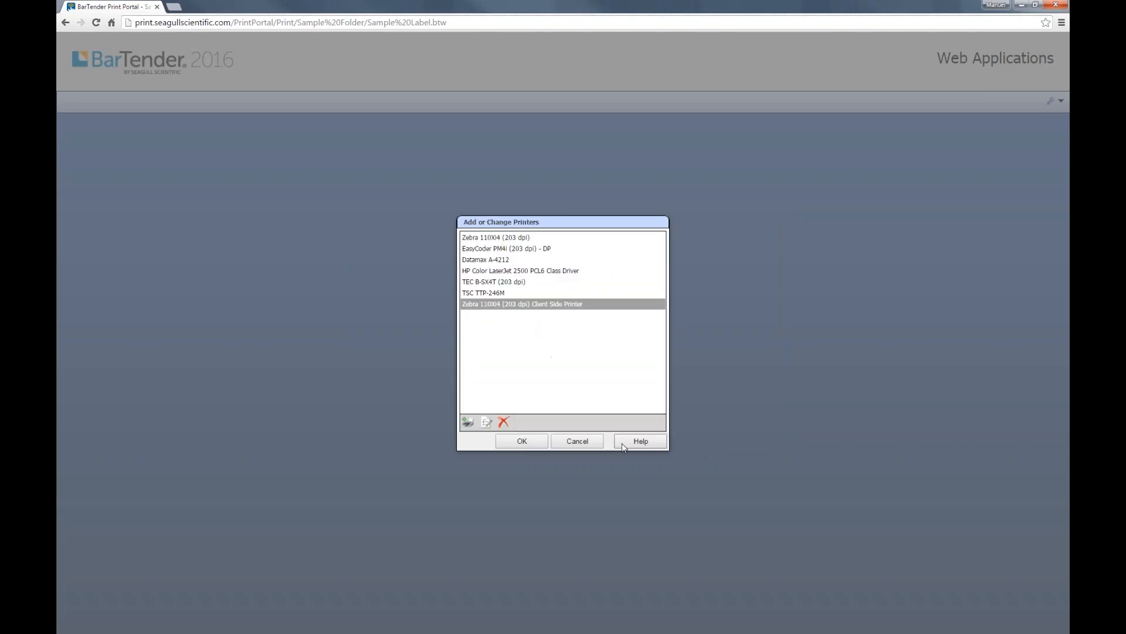
click(540, 441)
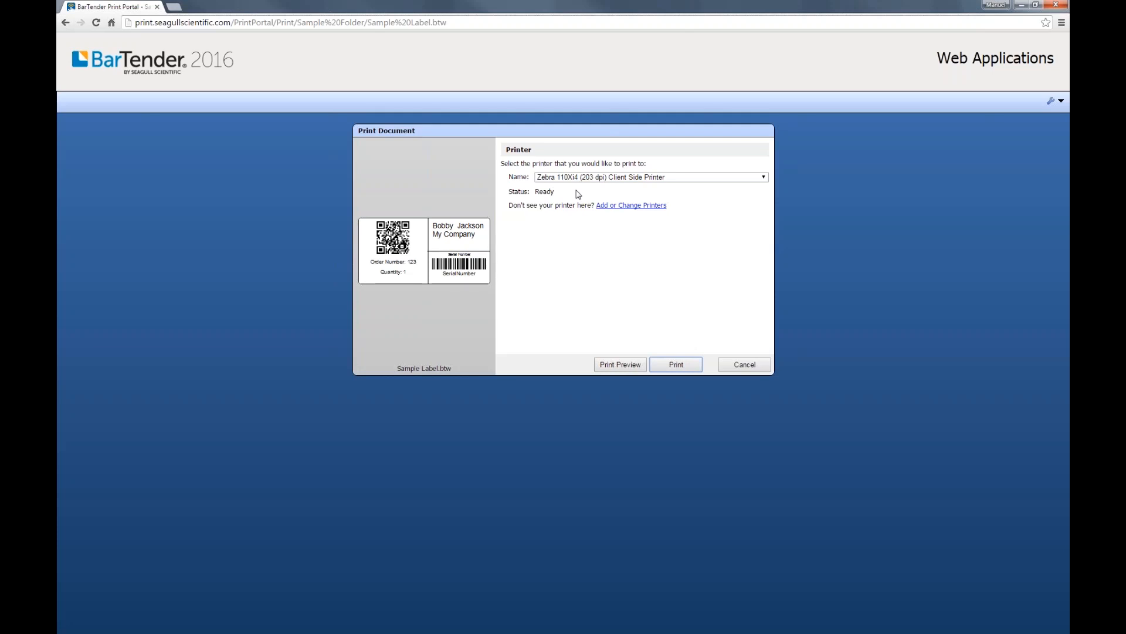
Start printing Sample Label.btw to the client side printer, with quantity 2 and the order number filled in.
click(680, 366)
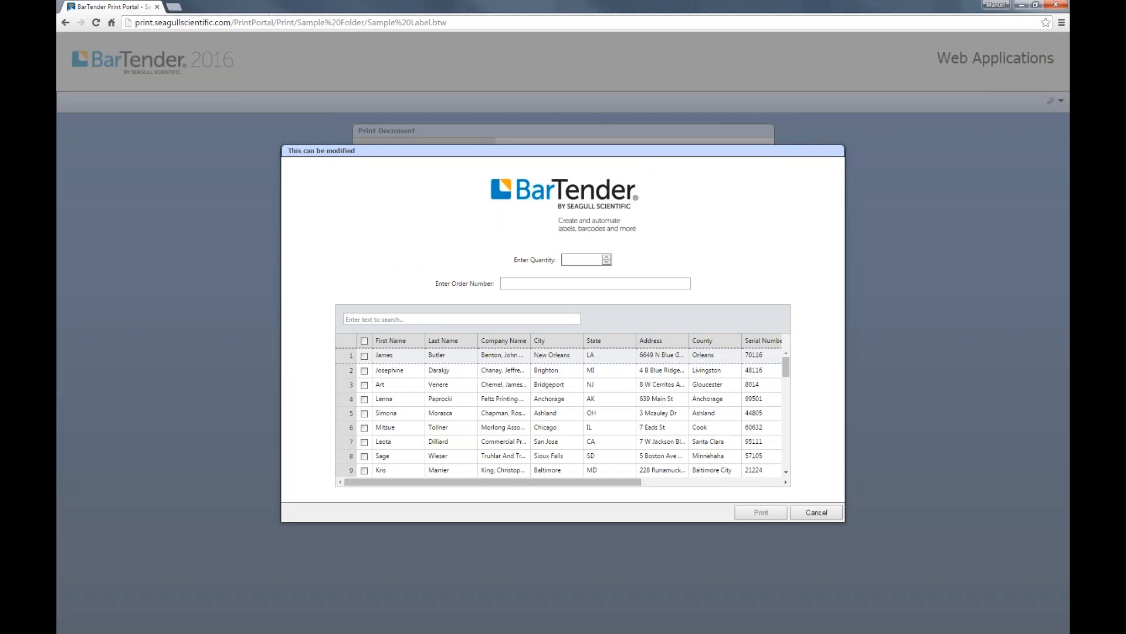
click(607, 258)
key(Tab)
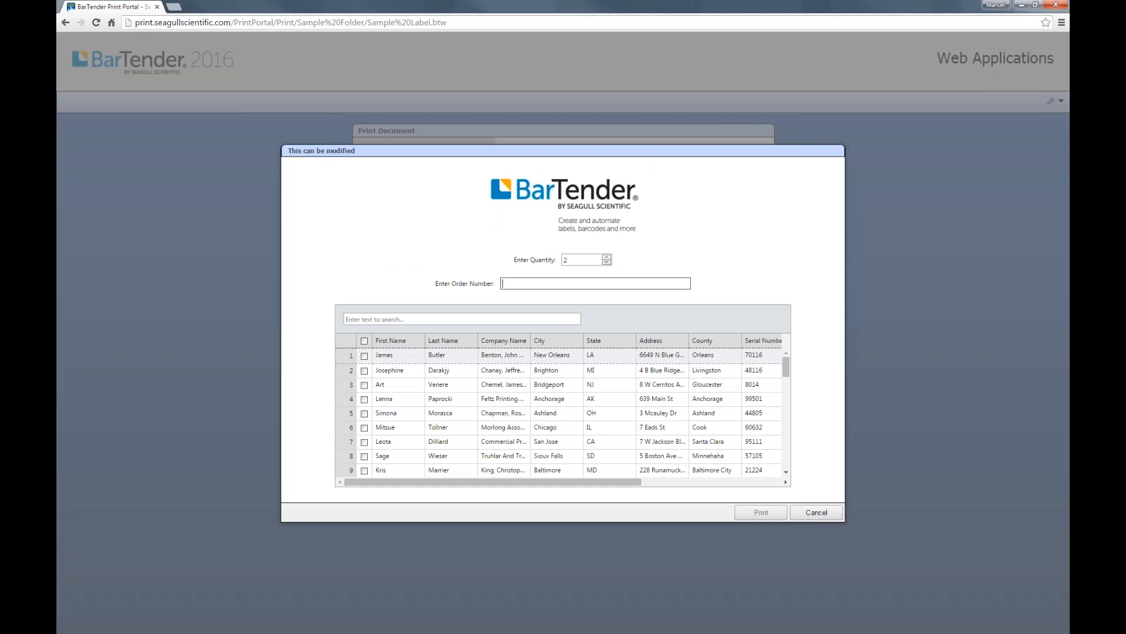
text(Abc-123-AA)
Filter the label records by Scot, select record 286 in Scottsdale, and print it.
click(386, 318)
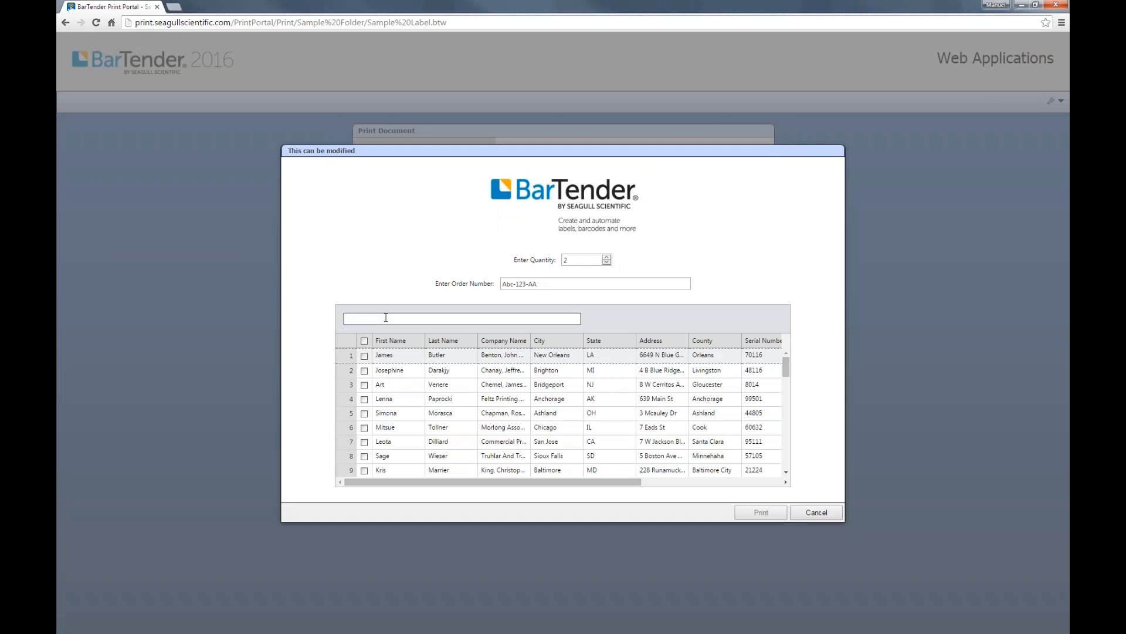
text(Scott)
key(BackSpace)
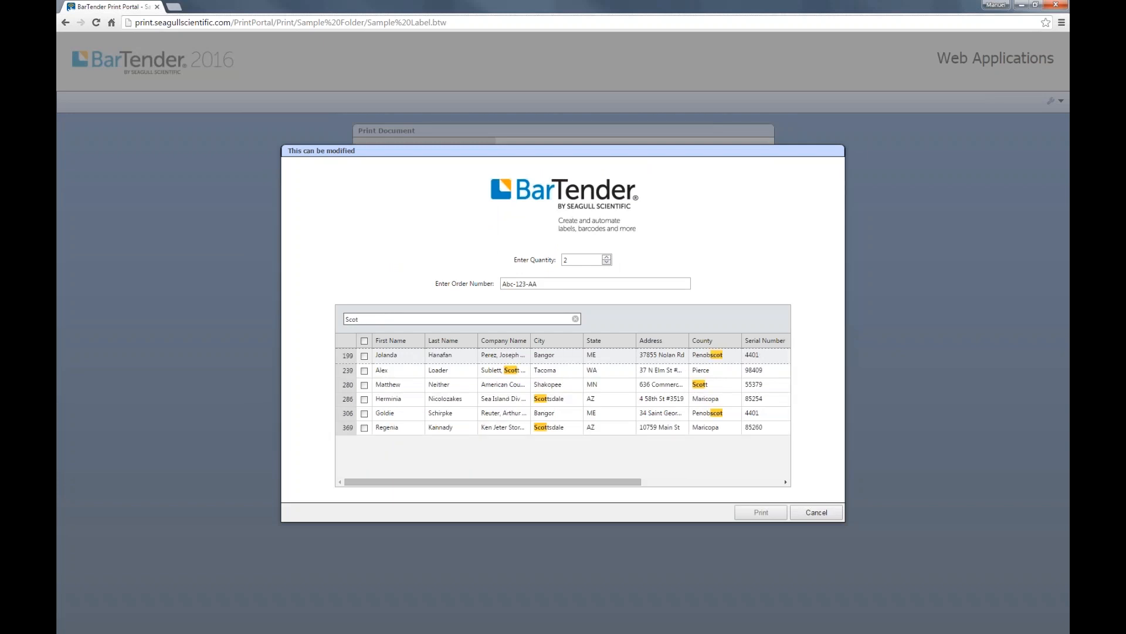
text(sdale)
key(BackSpace)
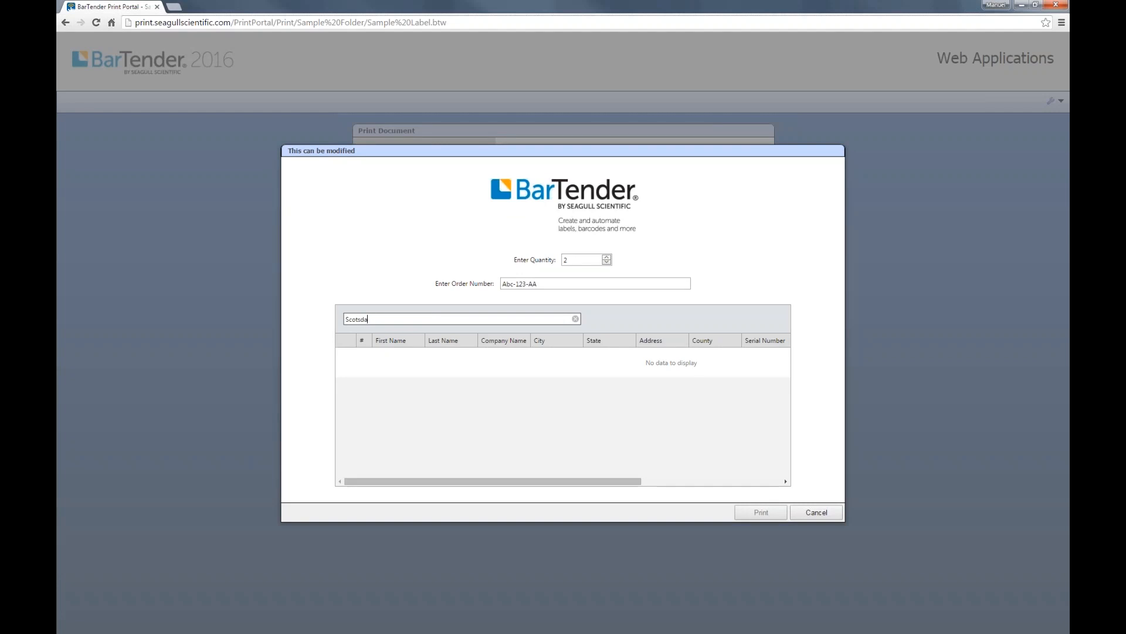
key(BackSpace)
key(BackSpace)
key(BackSpace)
click(364, 399)
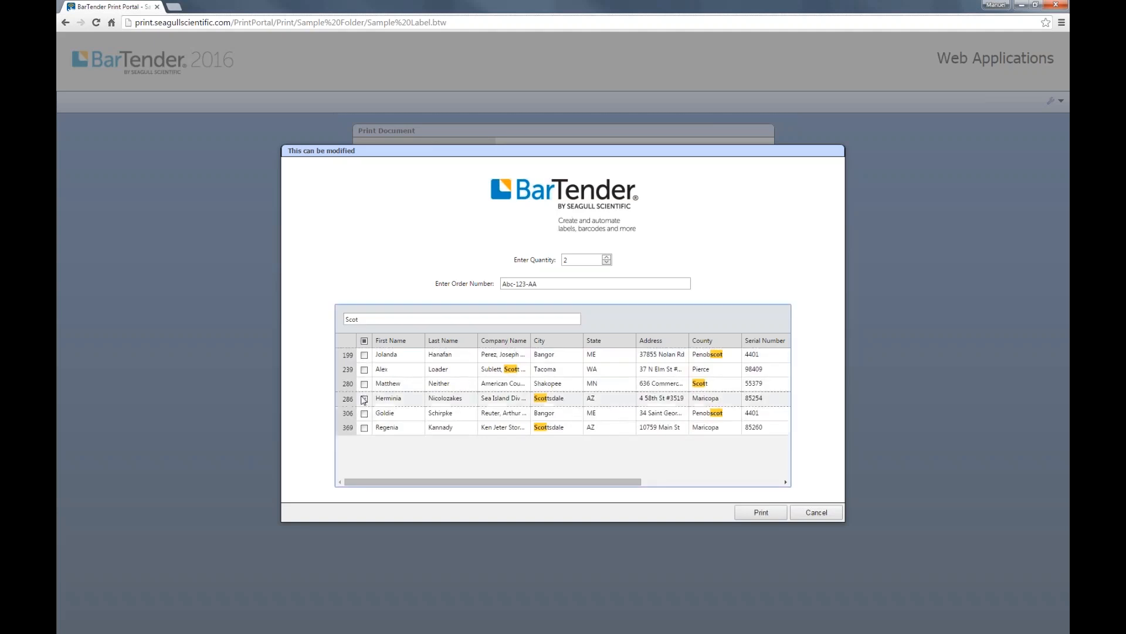
click(761, 512)
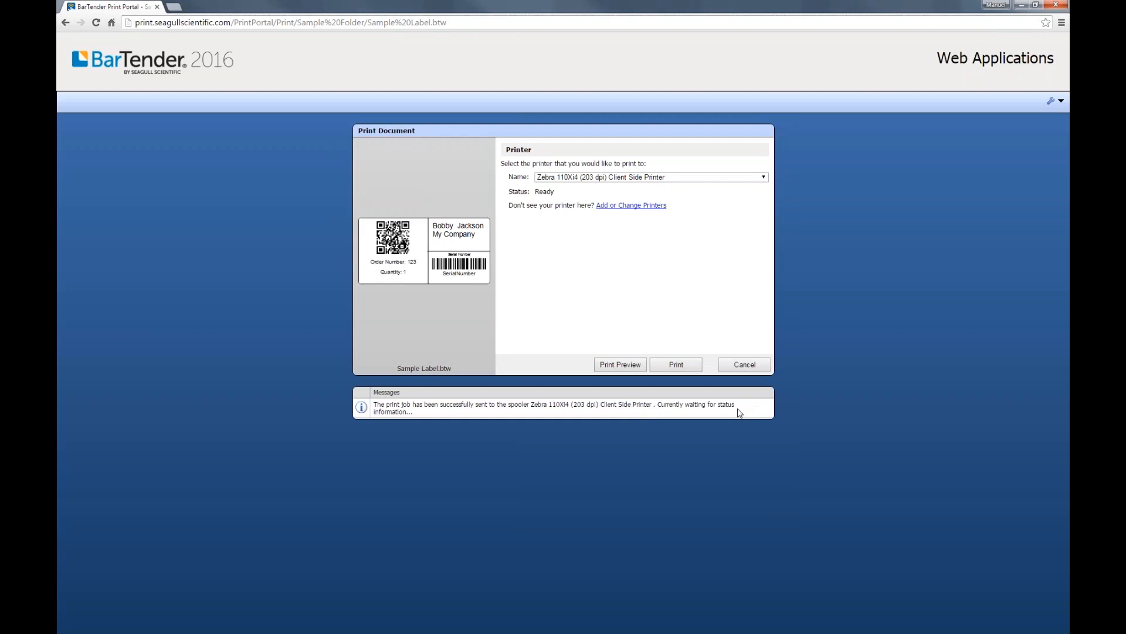
Switch the printer to PDF and start another print with quantity 2 and the order number filled in.
click(756, 177)
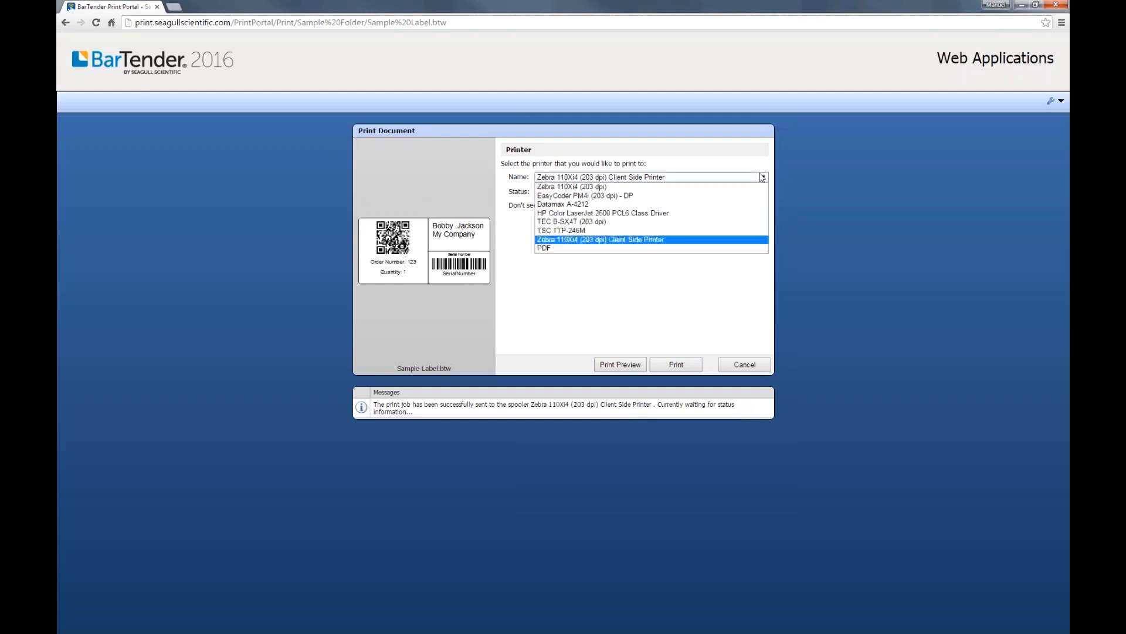
click(544, 250)
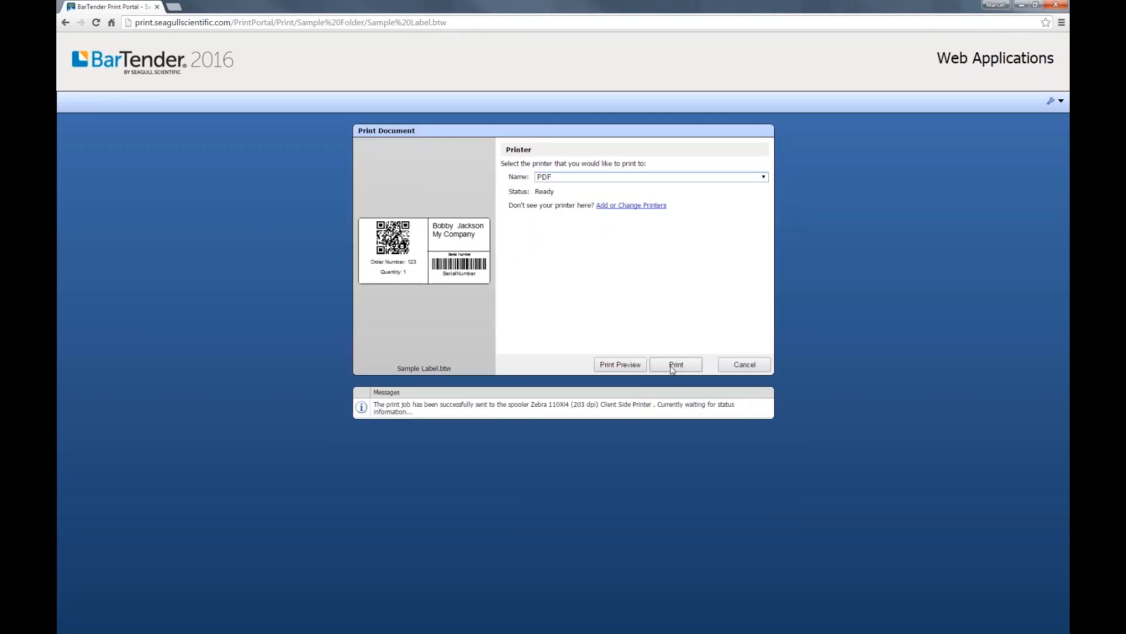
click(673, 367)
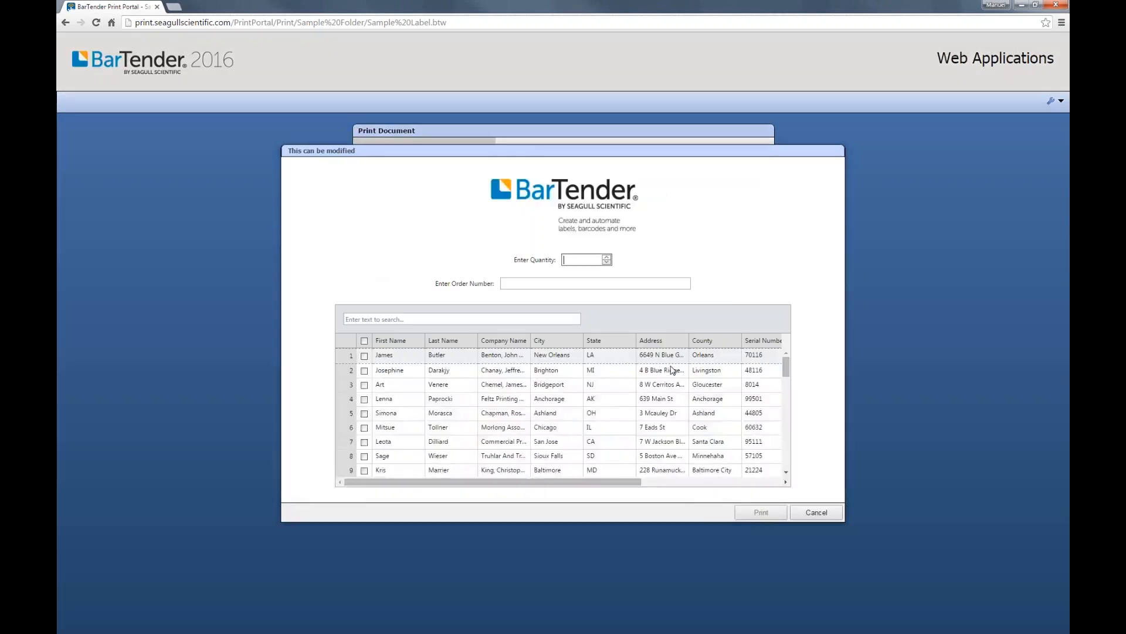
text(2)
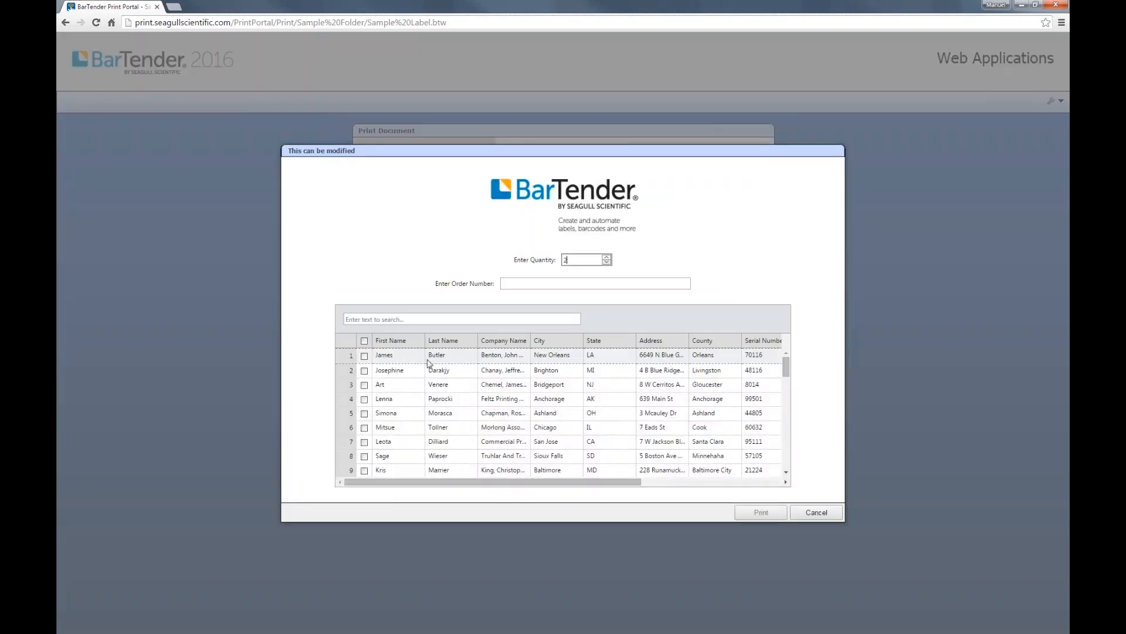
key(Tab)
text(123)
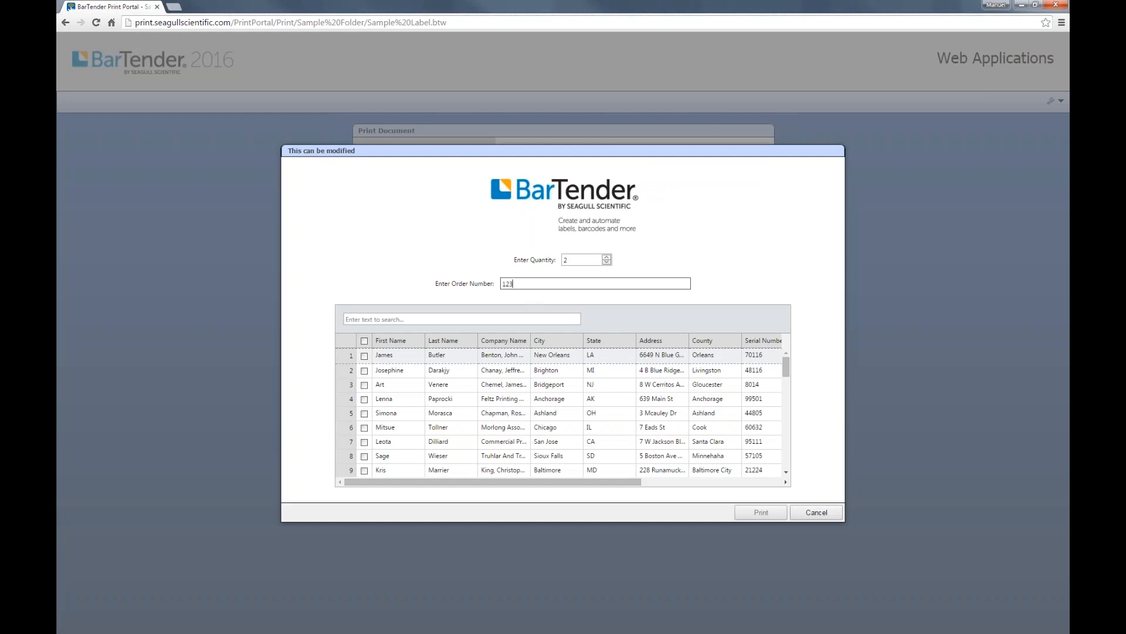
Filter the label records by the first record's first name, select record 1, and print it to PDF.
key(Tab)
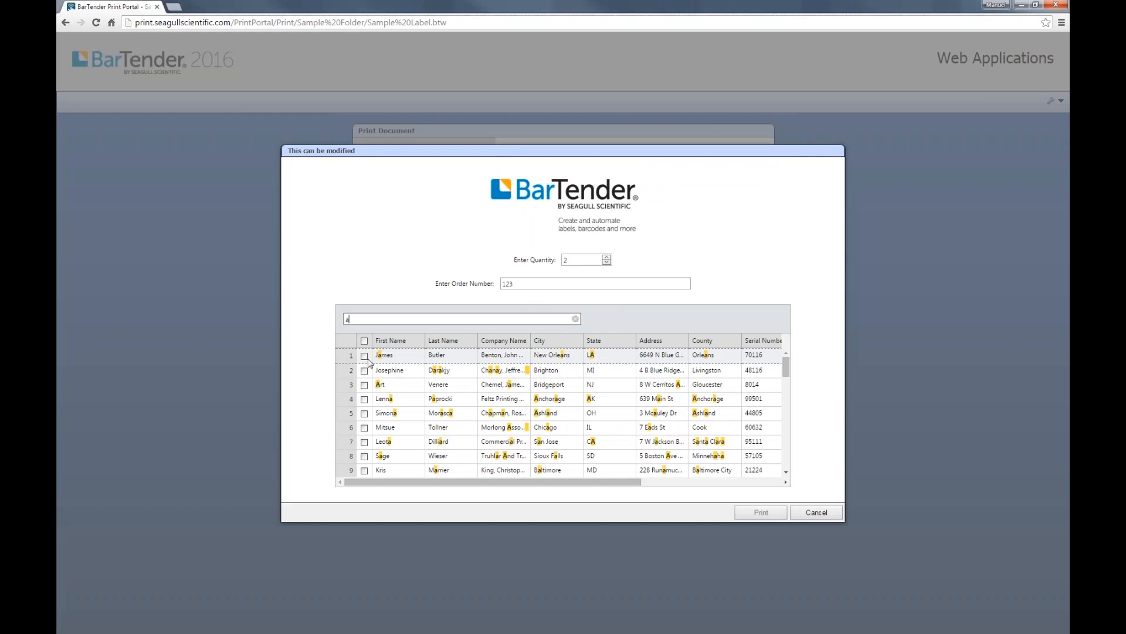
key(BackSpace)
text(james)
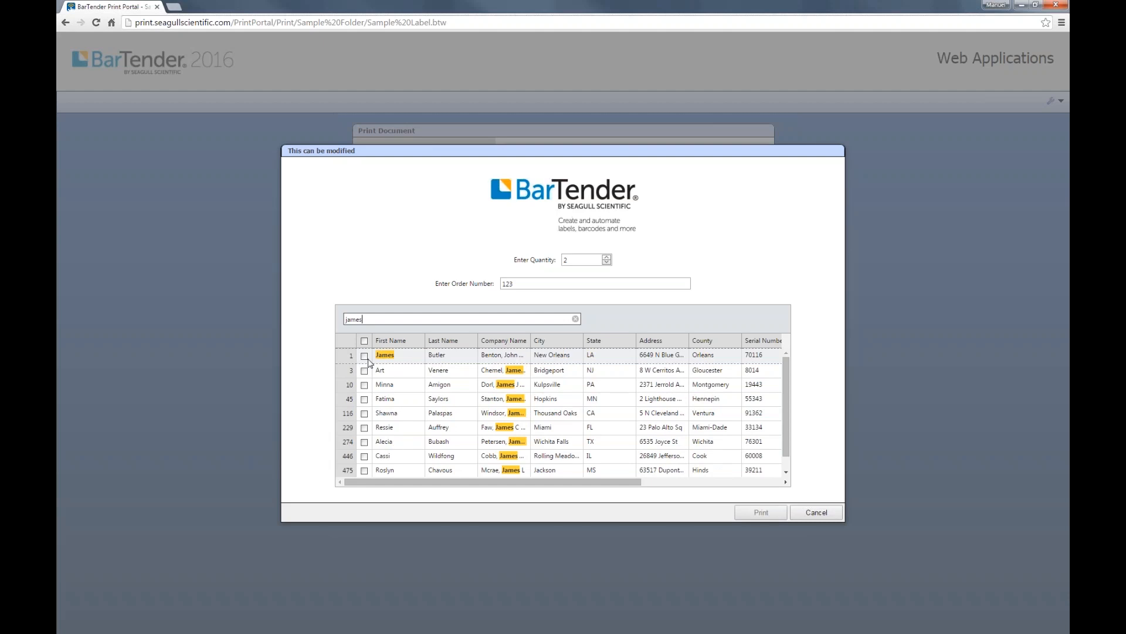
click(365, 356)
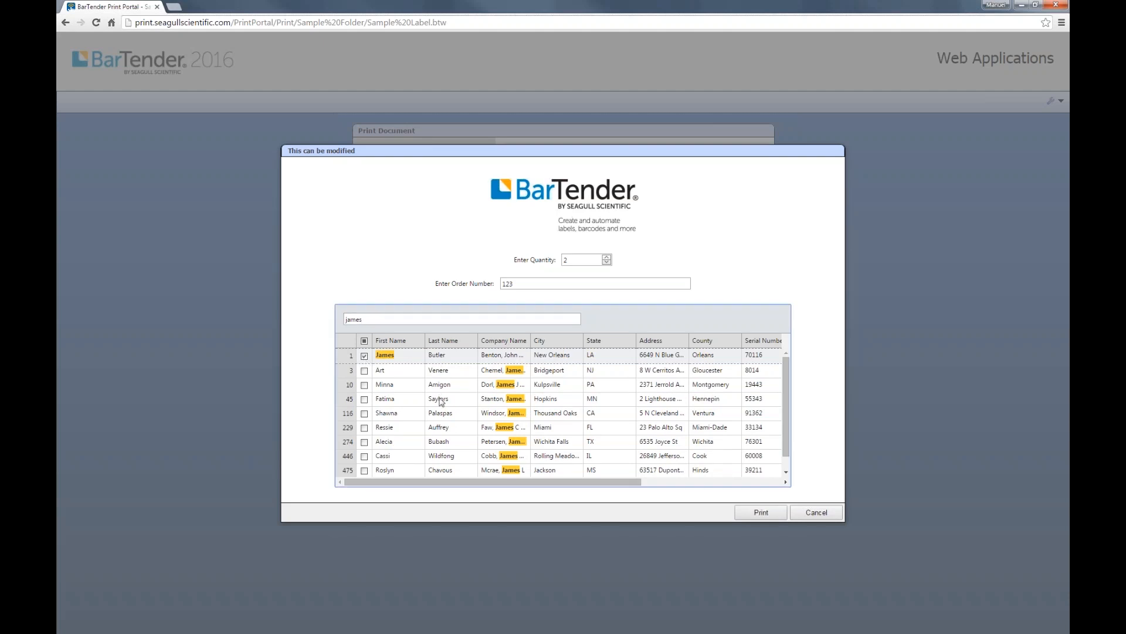
click(759, 513)
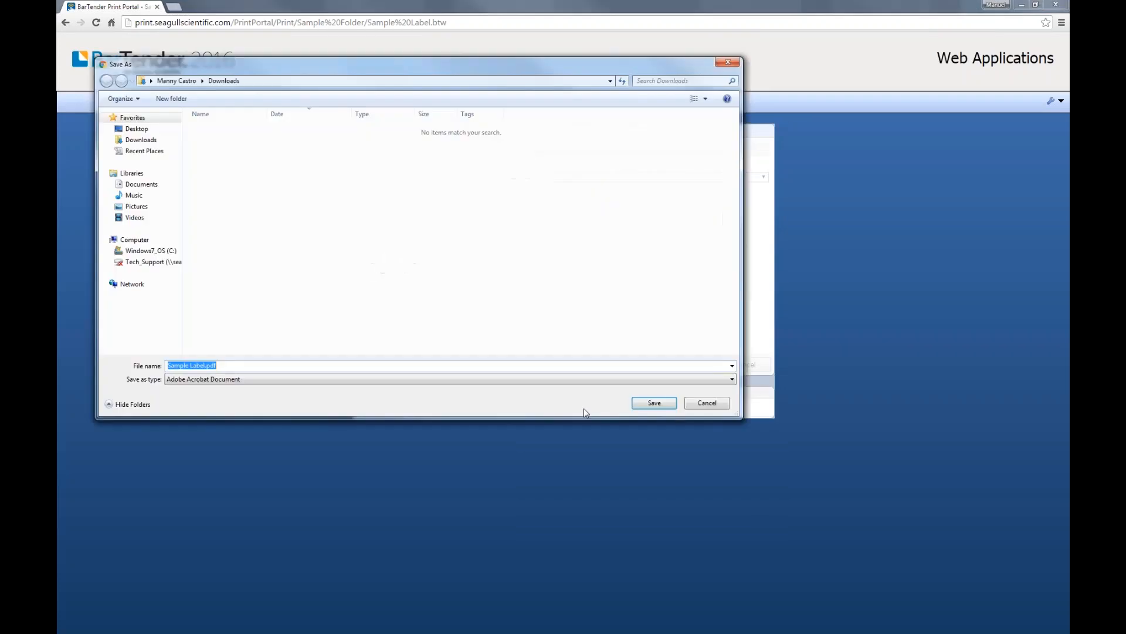
Save the output as Sample Label.pdf in Downloads, open it to check the printed labels, and close it.
click(648, 404)
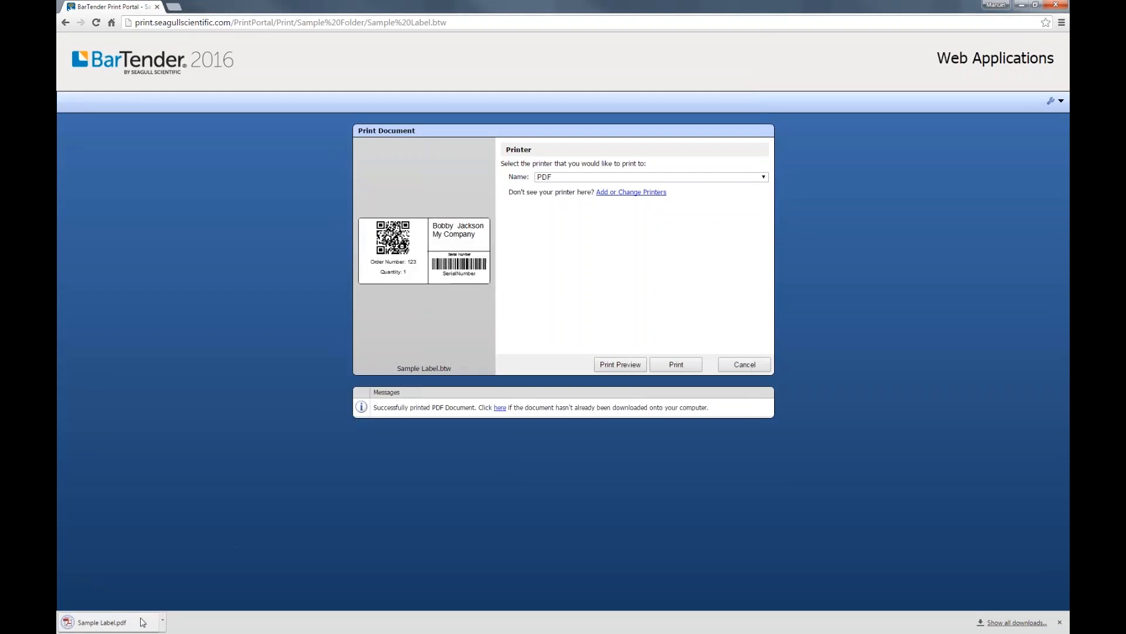
click(142, 620)
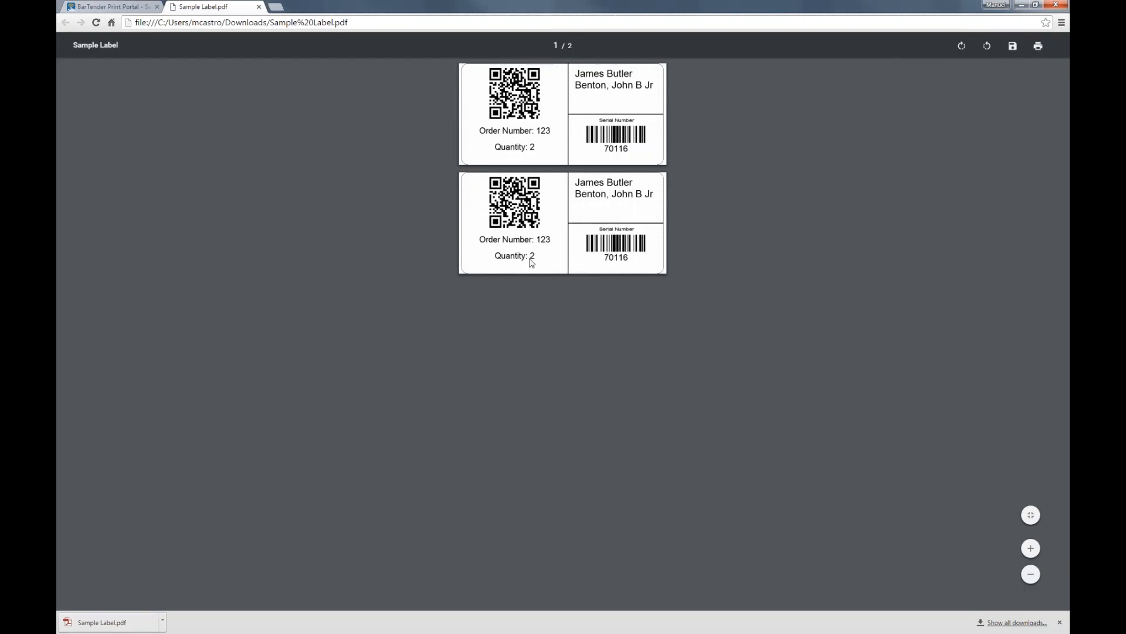
click(259, 6)
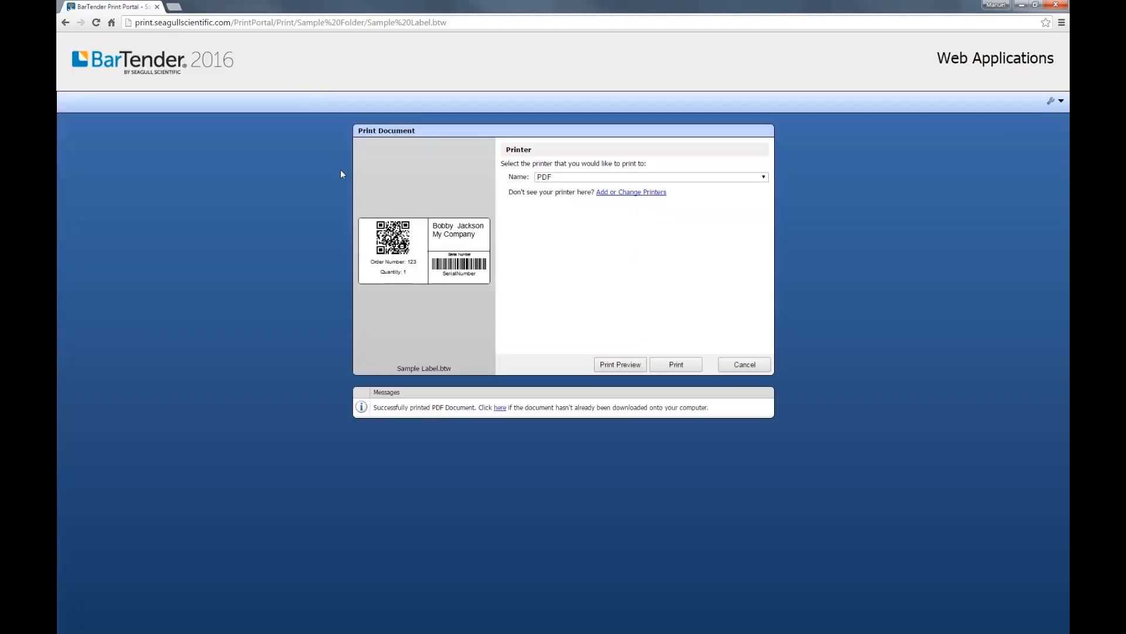